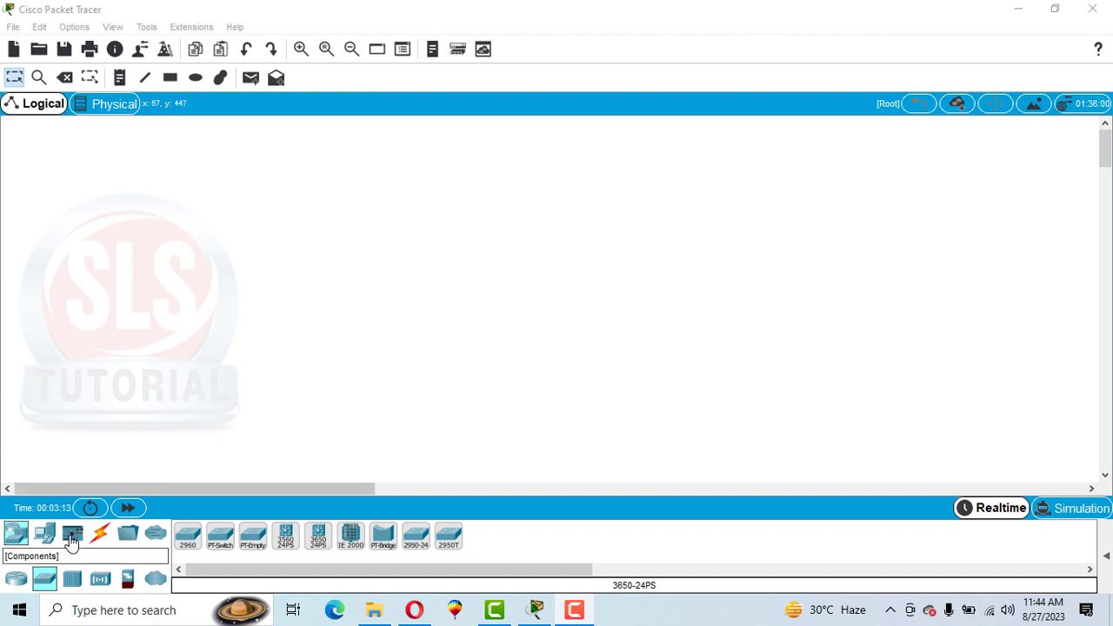
# Place six PCs in a row across the lower workspace, spaced as three pairs.
pyautogui.click(48, 537)
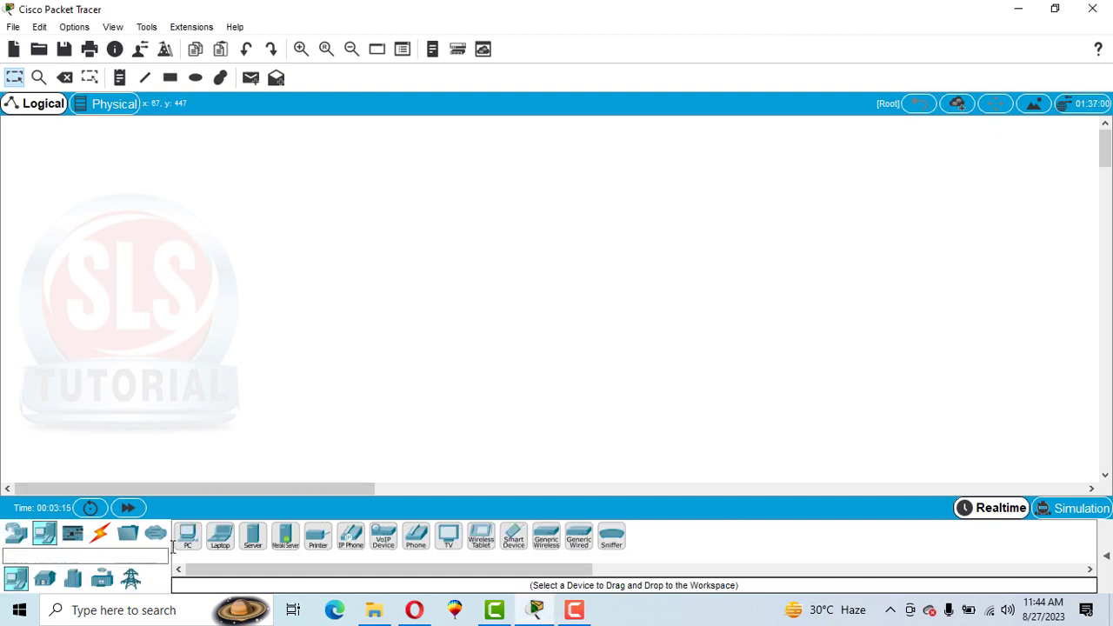
pyautogui.click(187, 541)
pyautogui.click(166, 365)
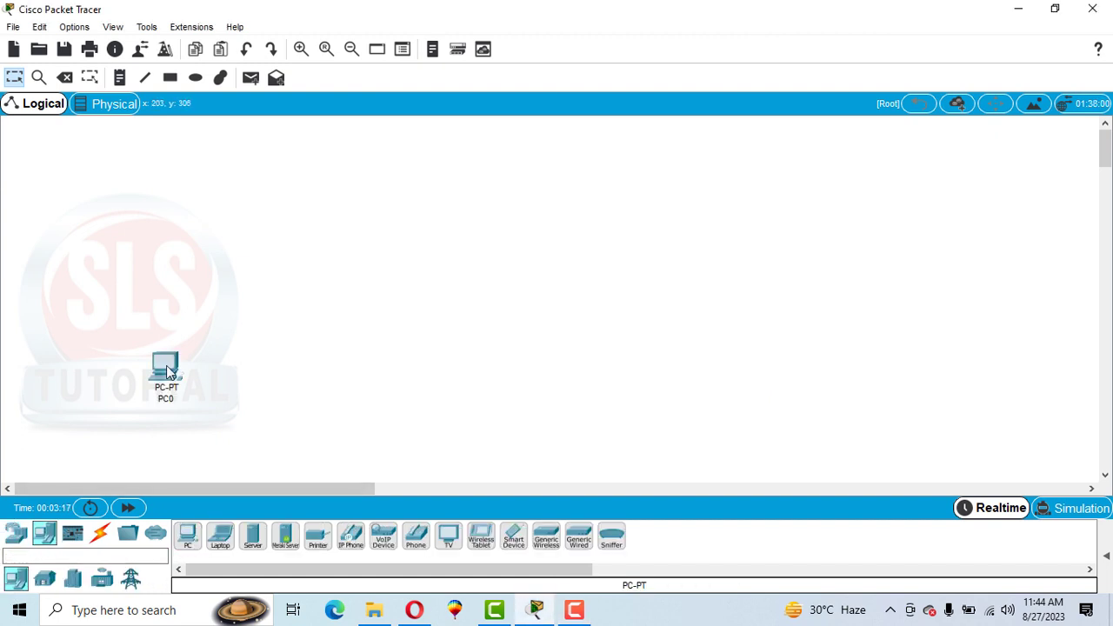
pyautogui.click(270, 371)
pyautogui.click(193, 540)
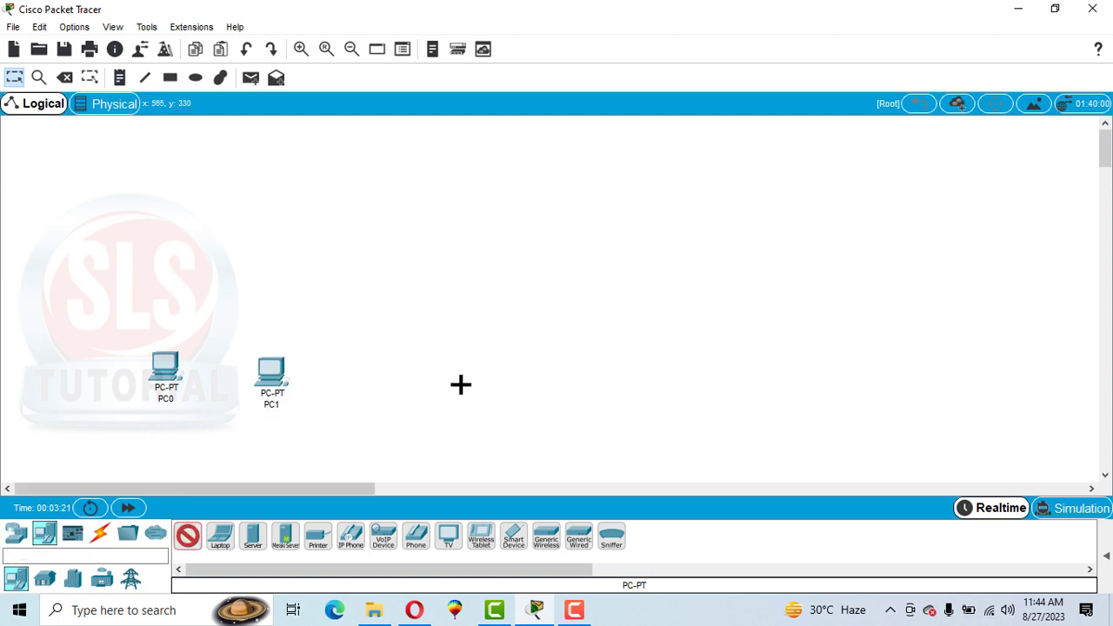
pyautogui.click(460, 383)
pyautogui.click(185, 539)
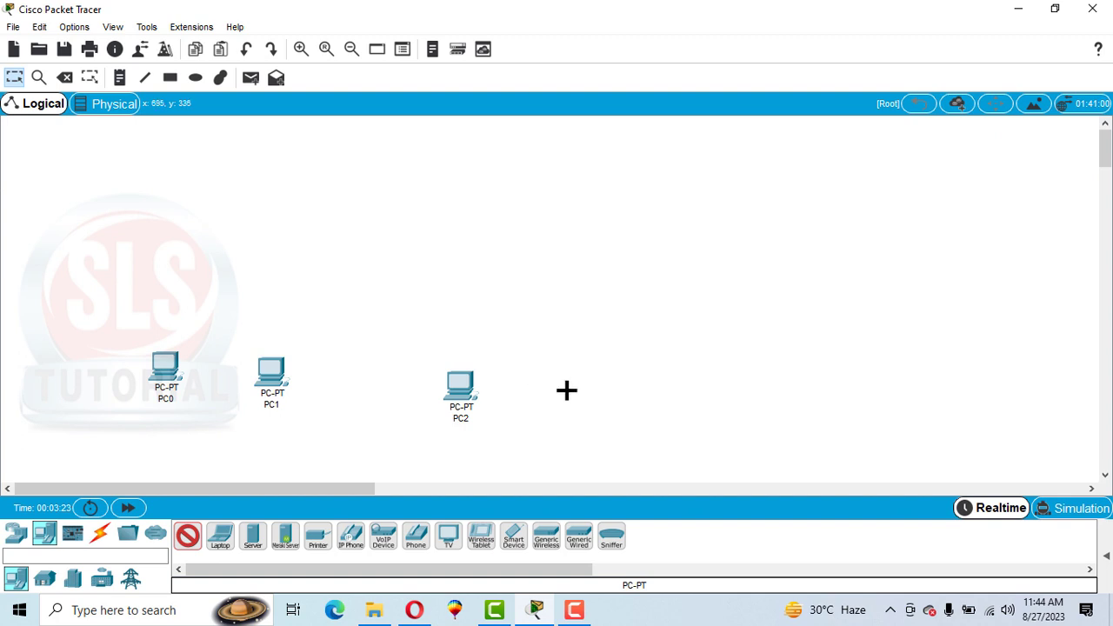
pyautogui.click(566, 389)
pyautogui.click(190, 547)
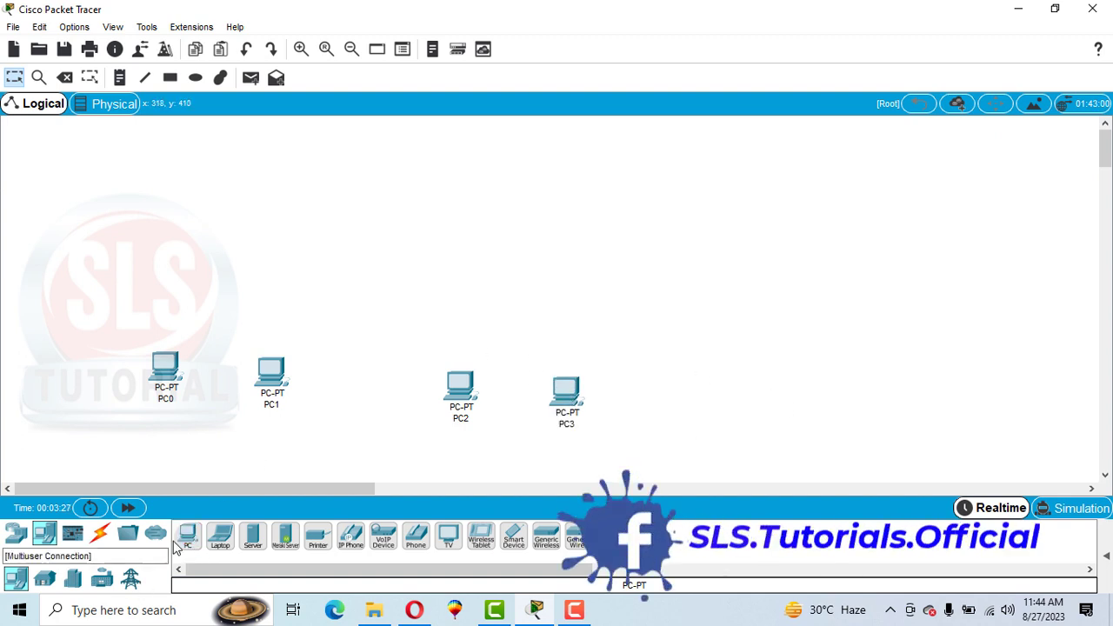
pyautogui.click(189, 539)
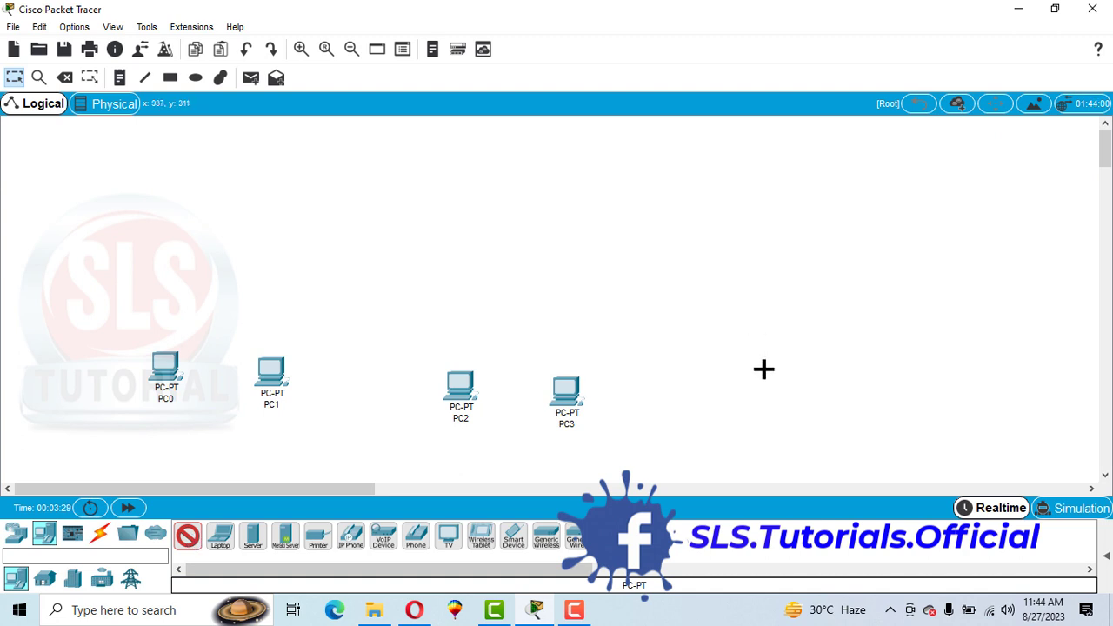
pyautogui.click(763, 363)
pyautogui.click(189, 538)
pyautogui.click(874, 369)
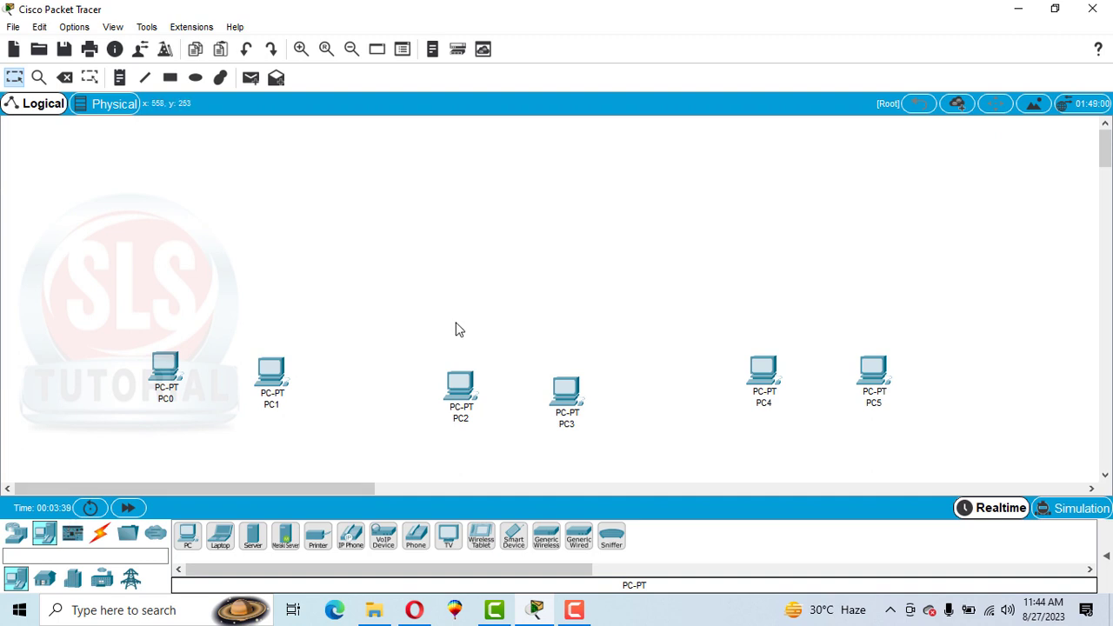
# Add a 3650-24PS multilayer switch above the PCs, near the upper middle of the workspace.
pyautogui.click(12, 538)
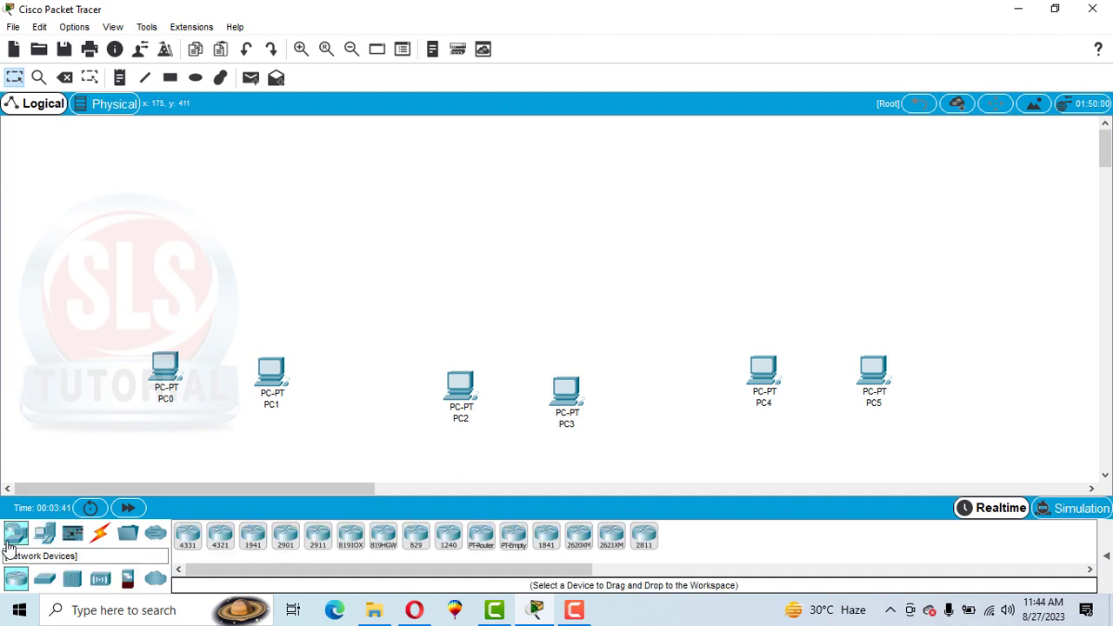
pyautogui.click(44, 578)
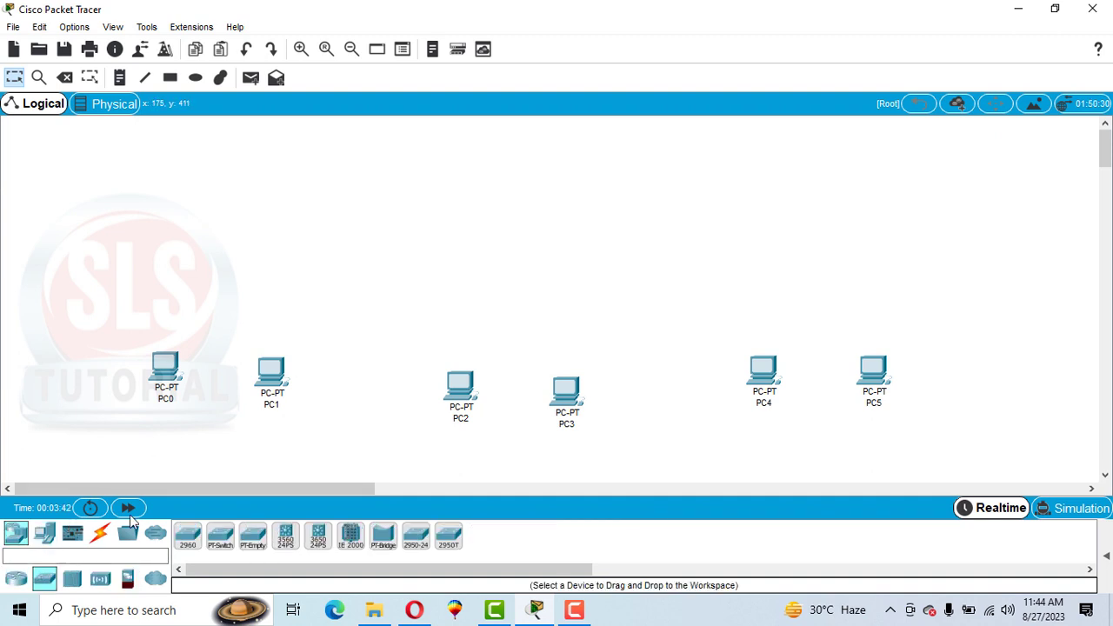
pyautogui.click(318, 537)
pyautogui.click(554, 174)
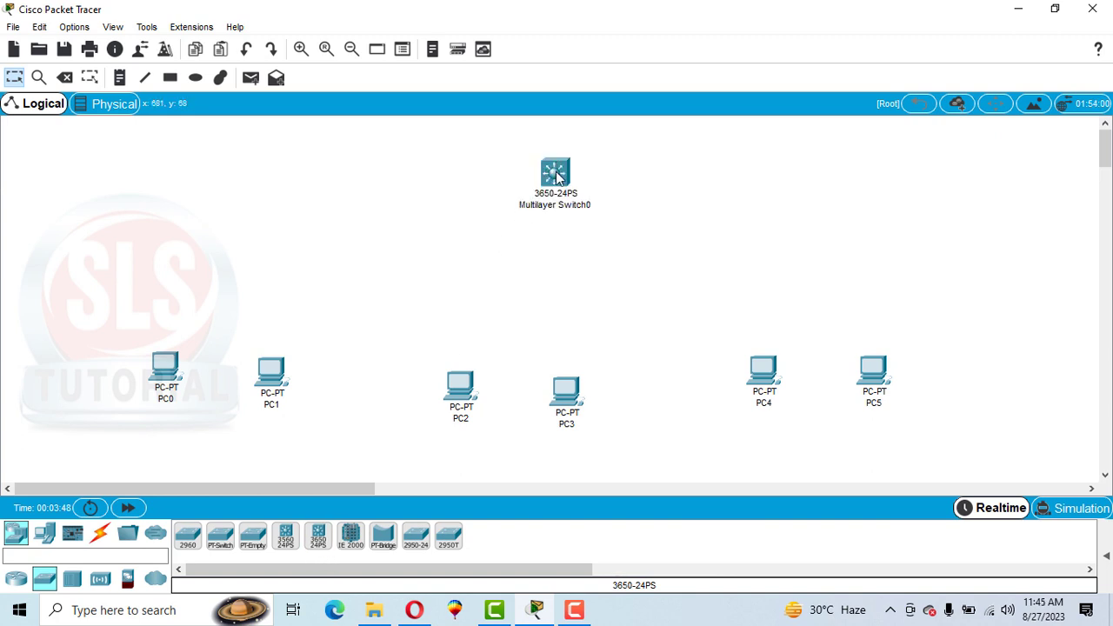
# Connect PC0's FastEthernet0 to the switch's GigabitEthernet1/0/1 with a copper straight-through cable.
pyautogui.click(100, 533)
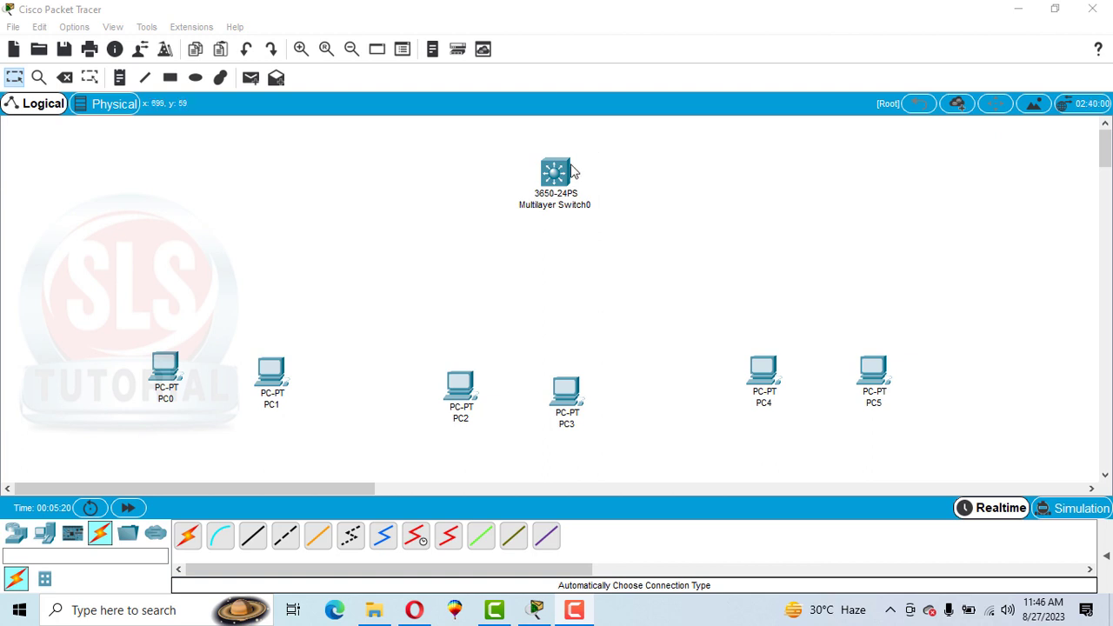
pyautogui.click(255, 540)
pyautogui.click(169, 365)
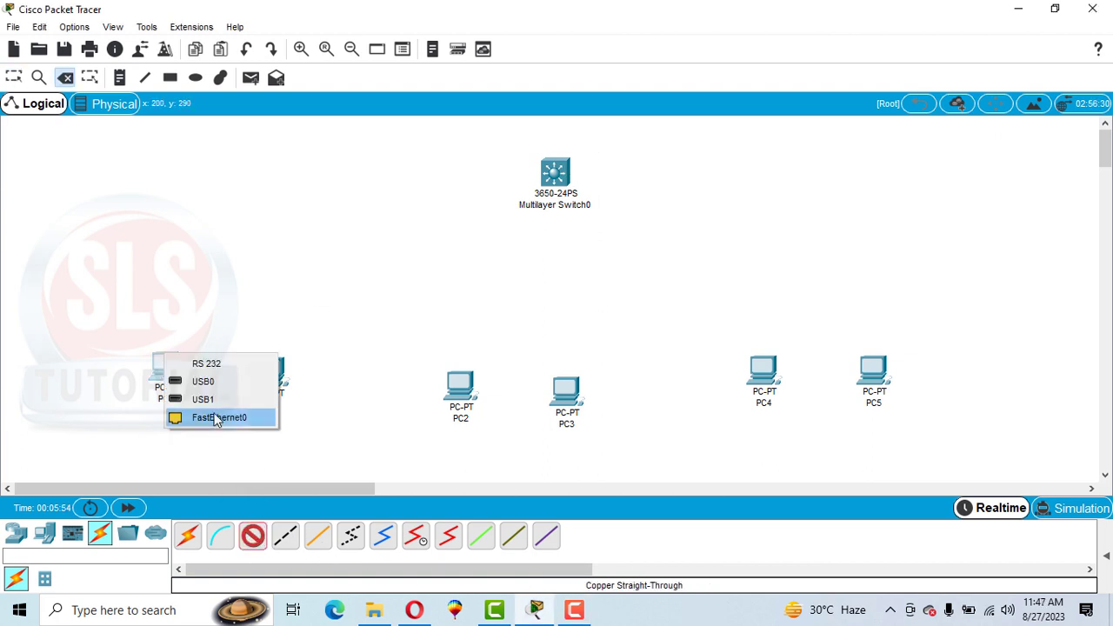
pyautogui.click(216, 418)
pyautogui.click(548, 170)
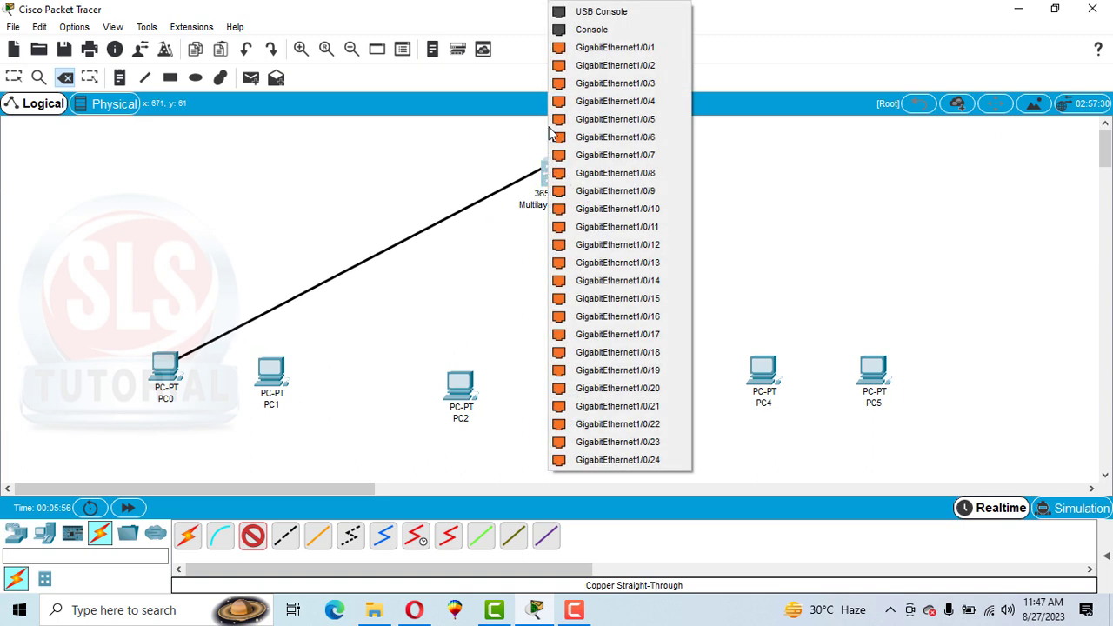
pyautogui.click(653, 49)
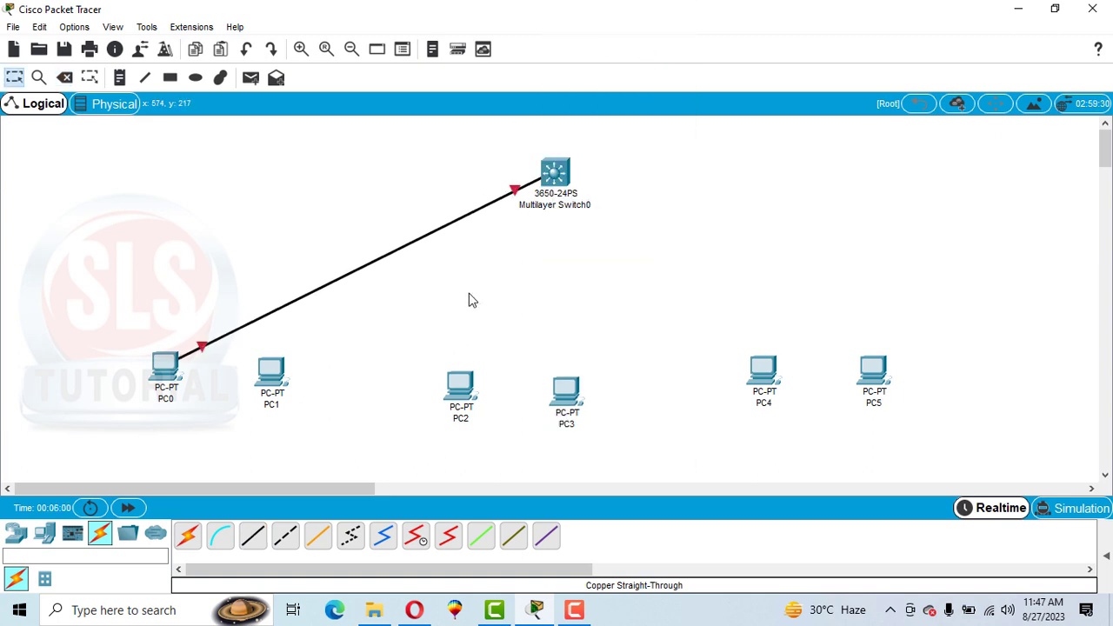
# Connect PC1 through PC5 to the multilayer switch using the automatically chosen connection type.
pyautogui.click(188, 539)
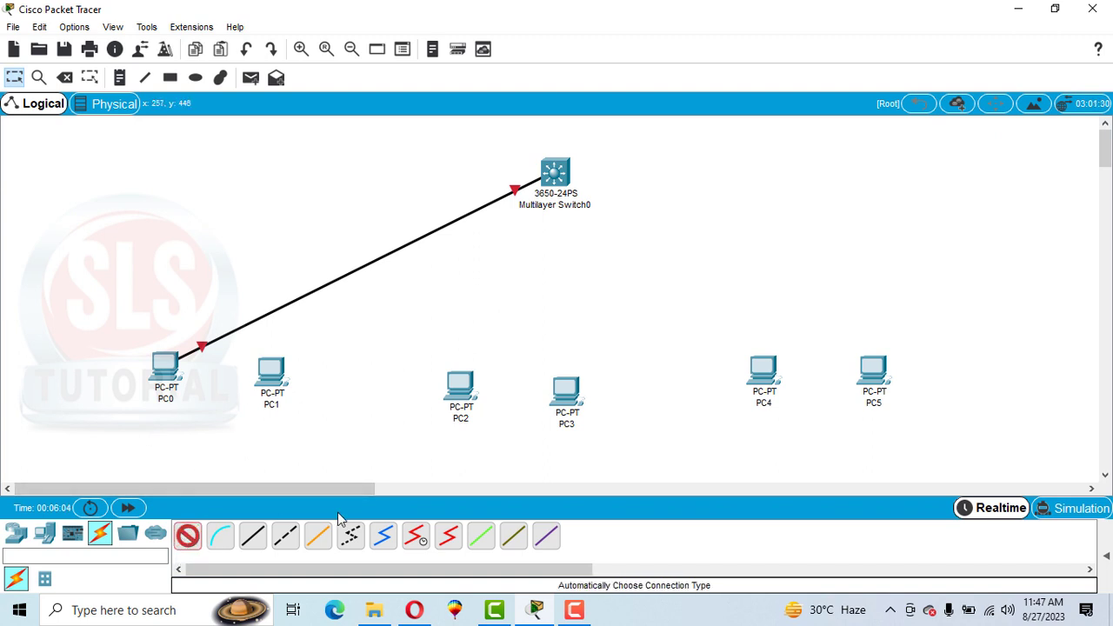
pyautogui.click(268, 370)
pyautogui.click(546, 191)
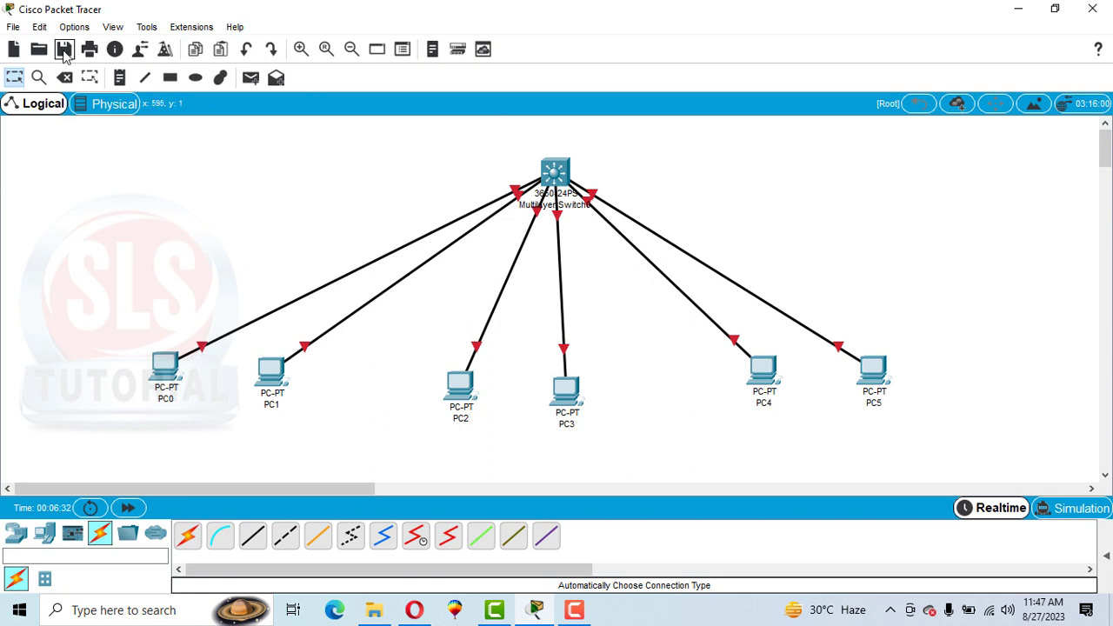
# Enable the preference to always show port labels in the logical workspace and close the preferences.
pyautogui.click(87, 28)
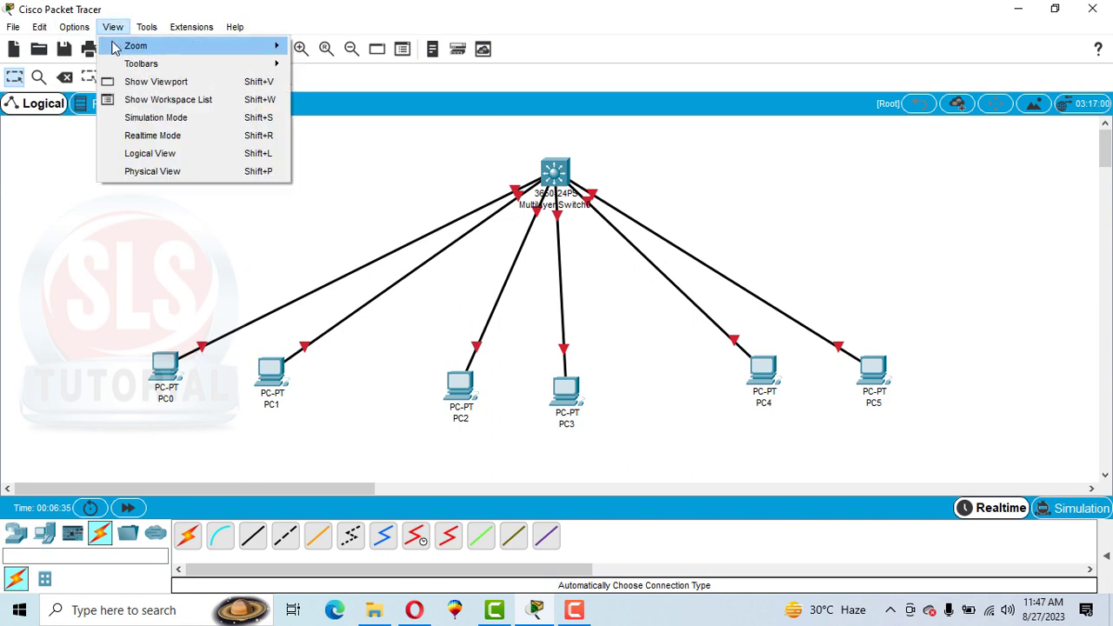
pyautogui.click(96, 47)
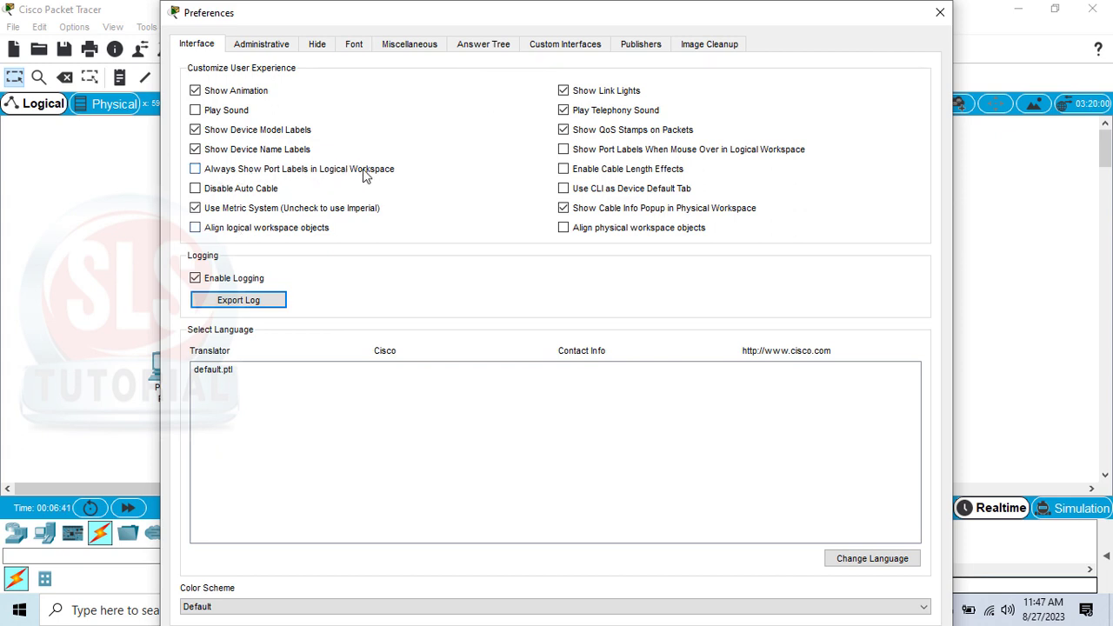
pyautogui.click(365, 174)
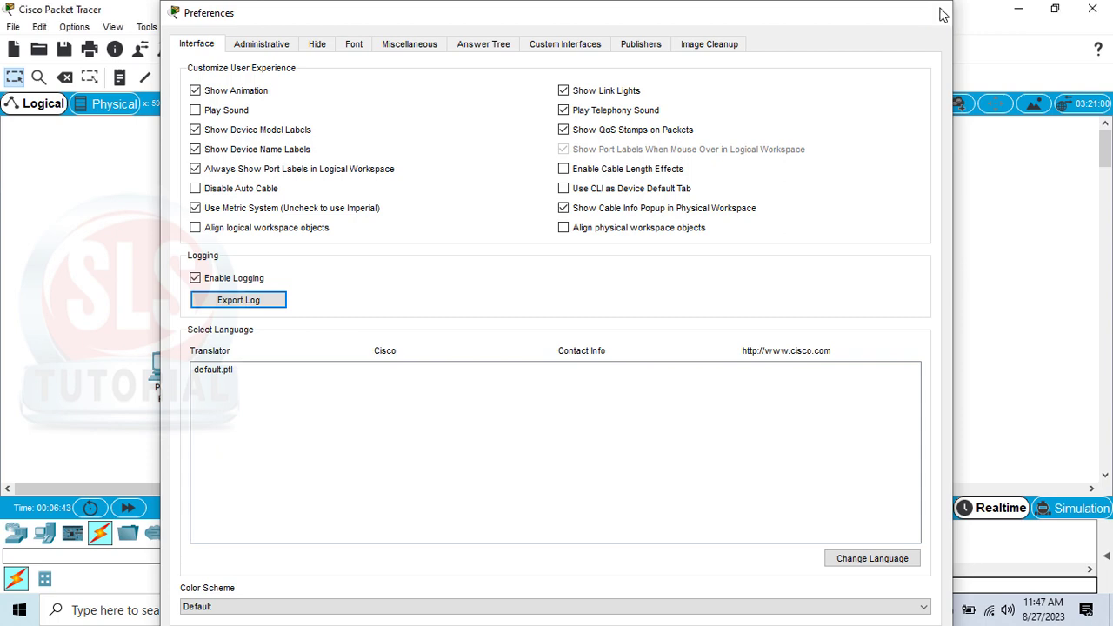
pyautogui.click(939, 12)
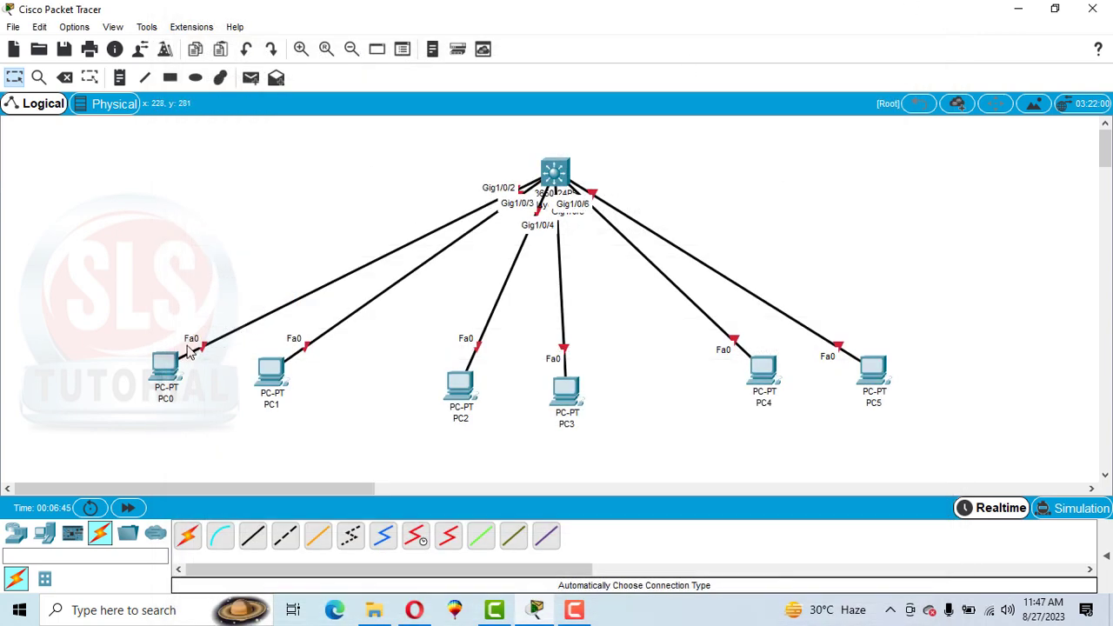
# Spread the PCs around the switch: PC0 and PC1 to its left, PC2 and PC3 below, PC4 and PC5 to its right.
pyautogui.moveTo(170, 368); pyautogui.dragTo(110, 252)
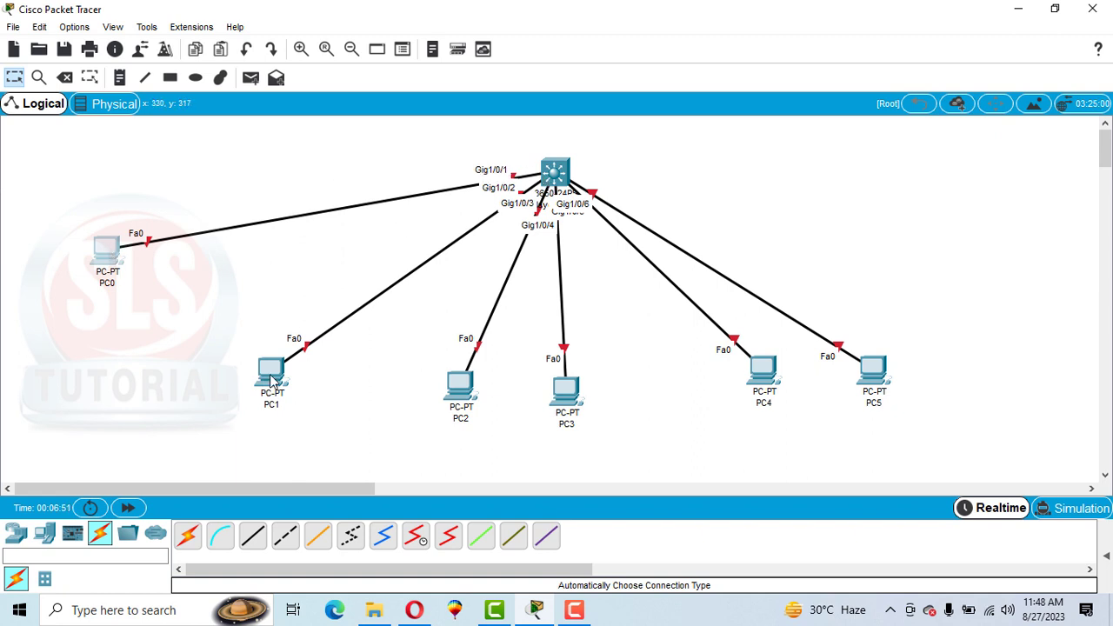
pyautogui.moveTo(271, 377); pyautogui.dragTo(167, 365)
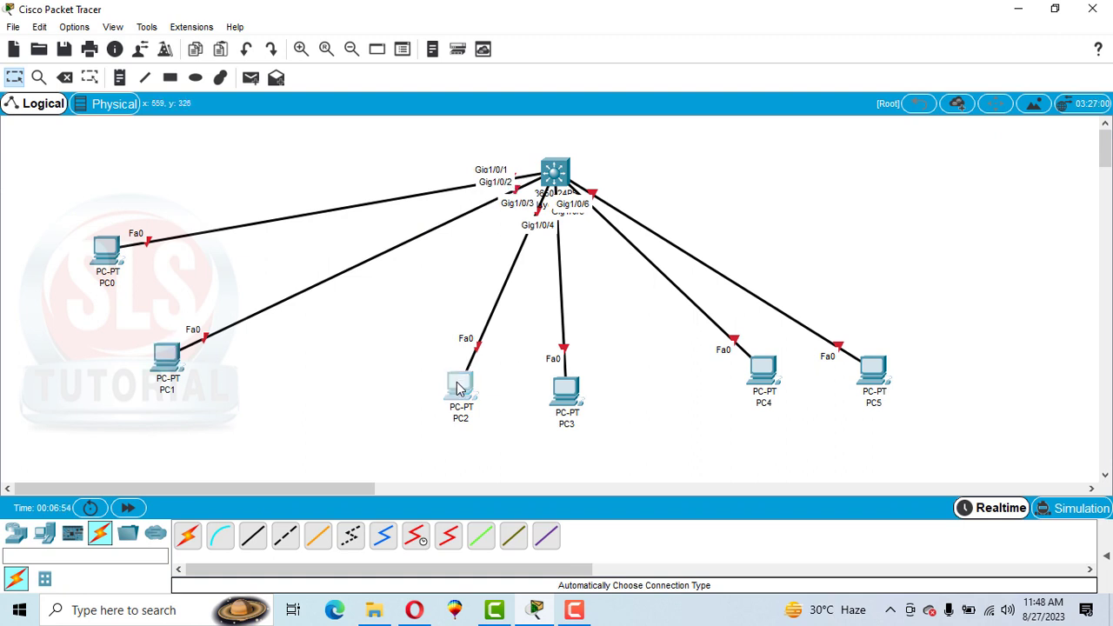
pyautogui.moveTo(457, 389); pyautogui.dragTo(413, 417)
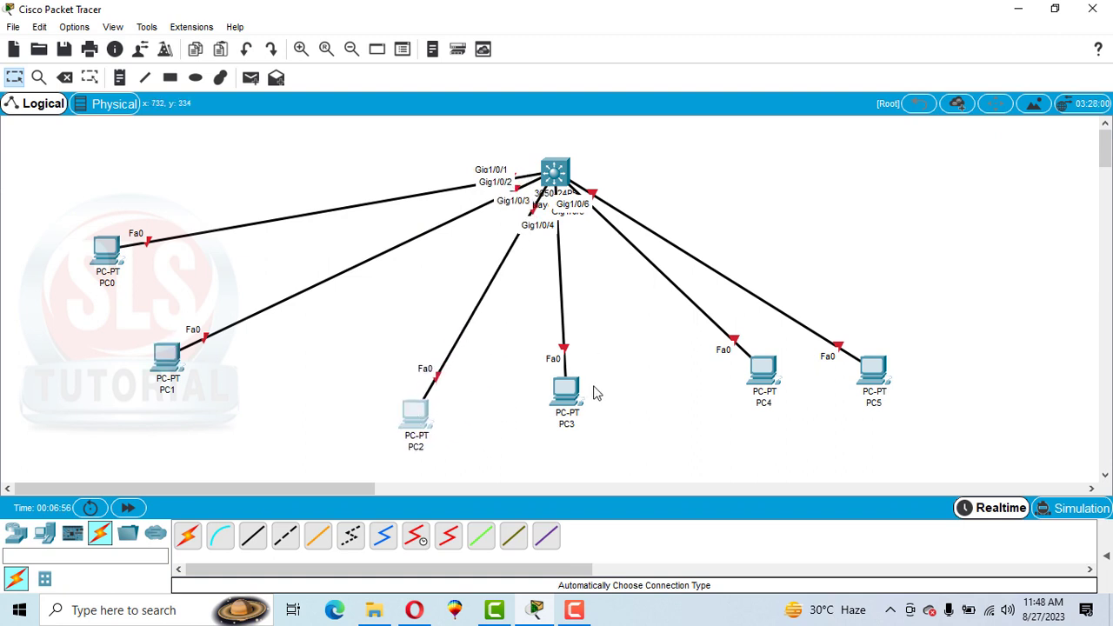
pyautogui.moveTo(571, 395); pyautogui.dragTo(564, 418)
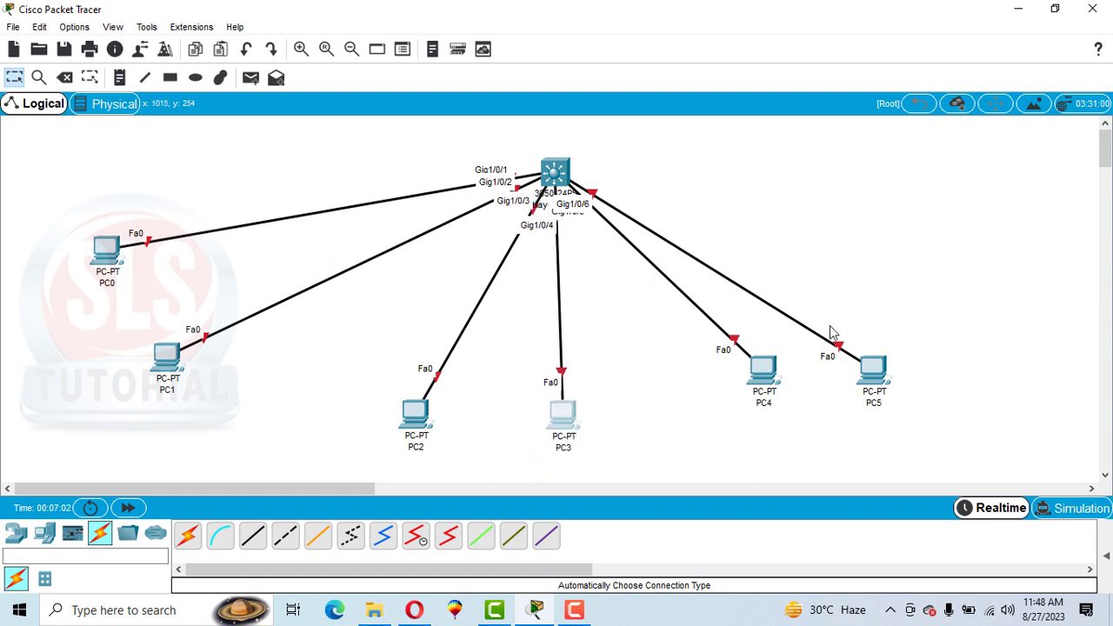
pyautogui.moveTo(762, 375); pyautogui.dragTo(955, 265)
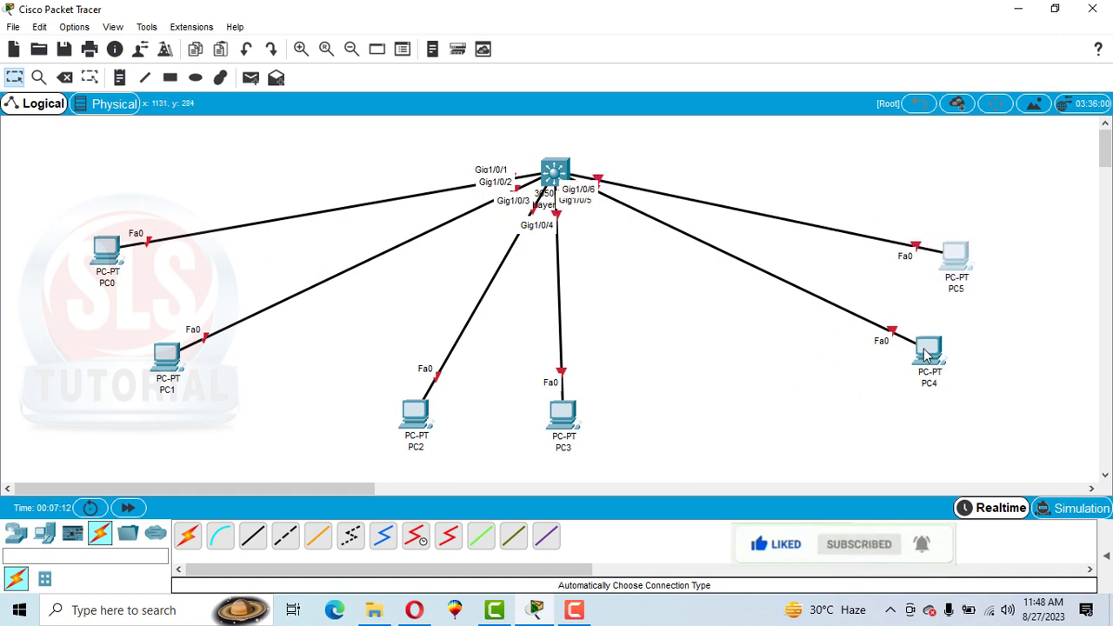
pyautogui.moveTo(927, 356); pyautogui.dragTo(907, 398)
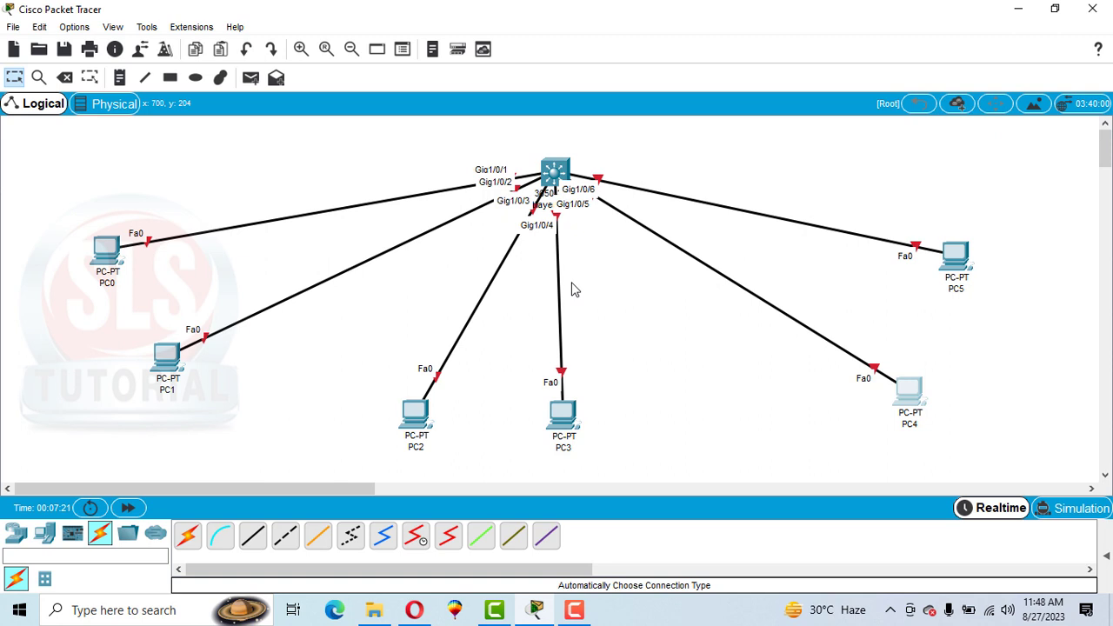
# Draw a rectangle filled with magenta #ff55ff around PC0 and PC1.
pyautogui.click(171, 78)
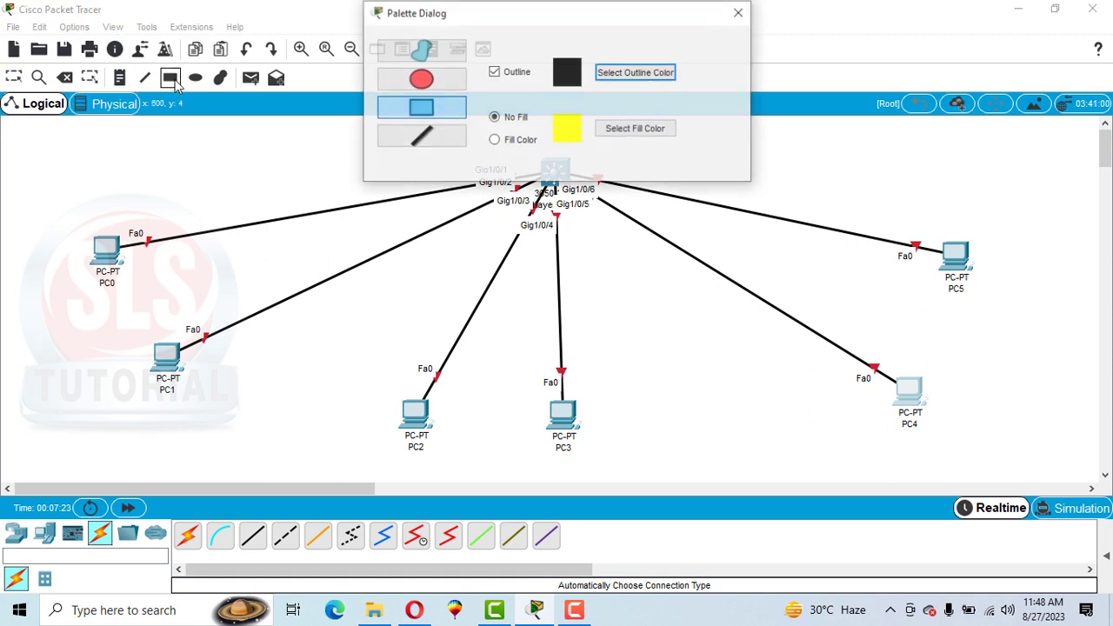
pyautogui.click(504, 141)
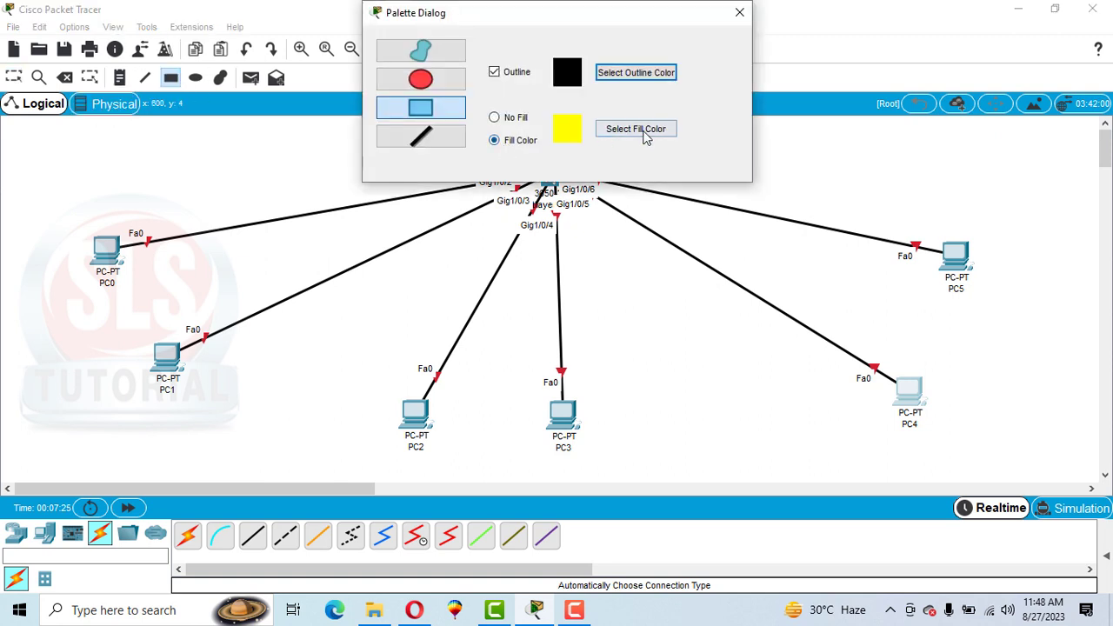
pyautogui.click(645, 133)
pyautogui.click(502, 249)
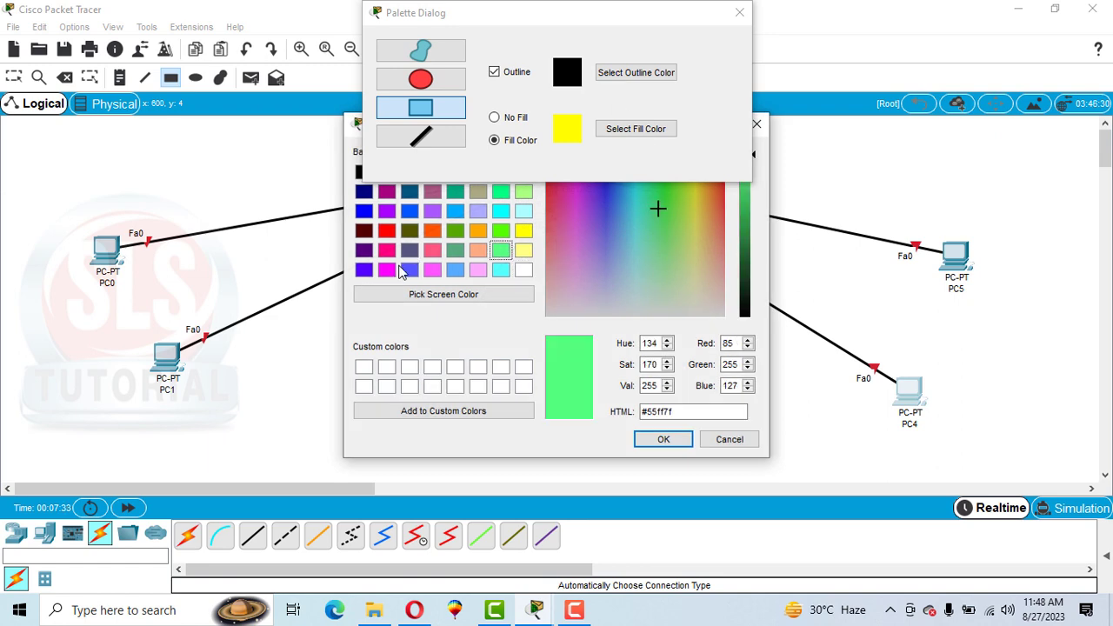
pyautogui.click(432, 272)
pyautogui.click(663, 440)
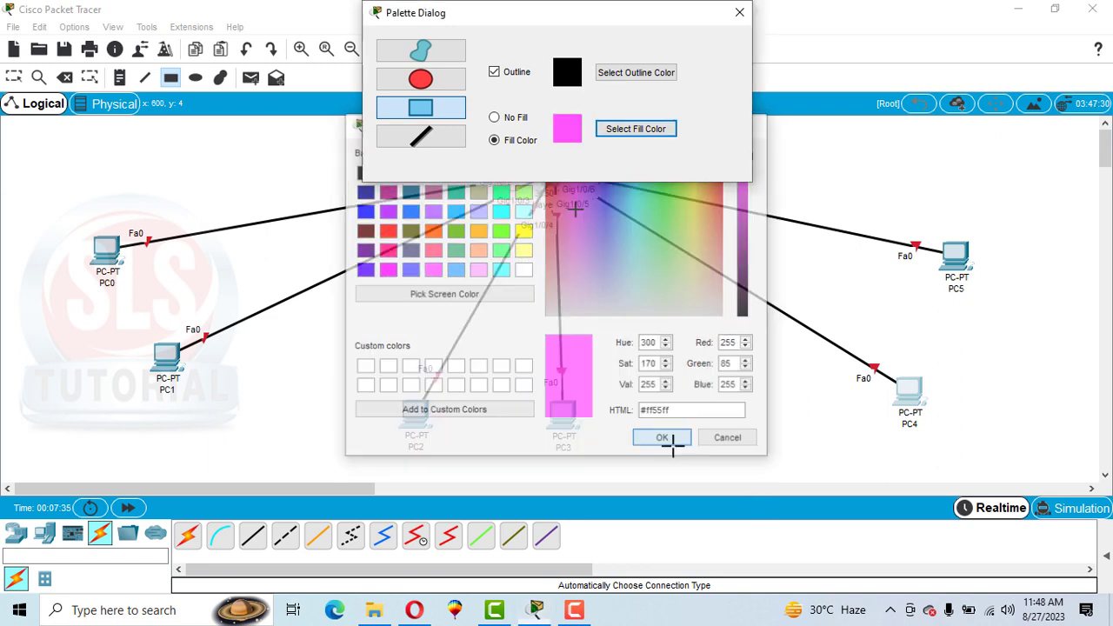
pyautogui.moveTo(53, 175); pyautogui.dragTo(268, 417)
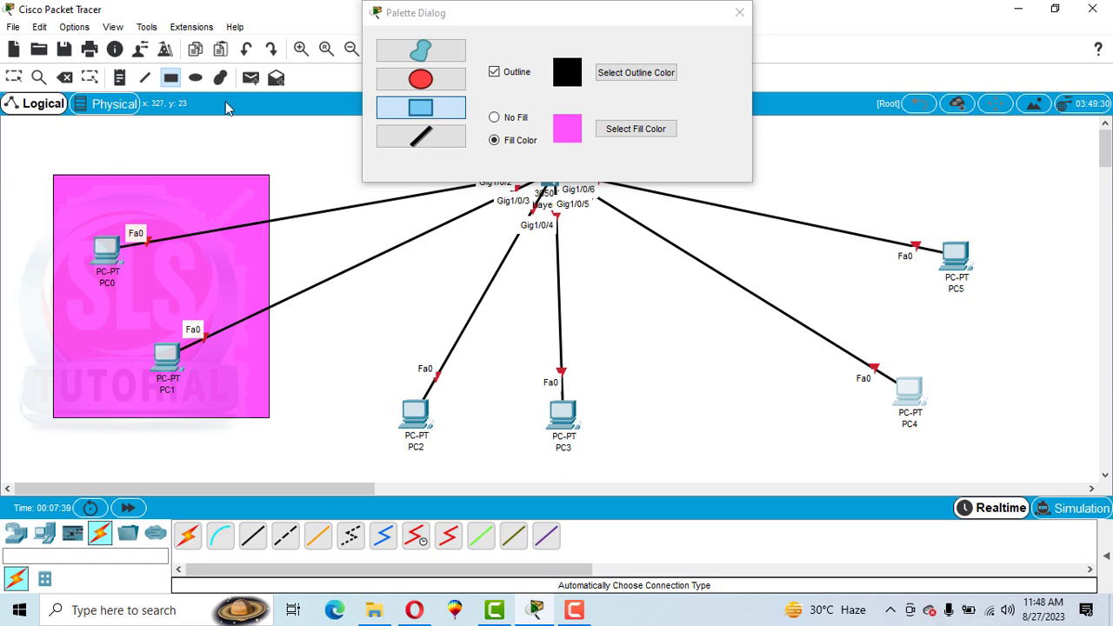
# Draw a rectangle filled with light yellow around PC2 and PC3.
pyautogui.click(609, 135)
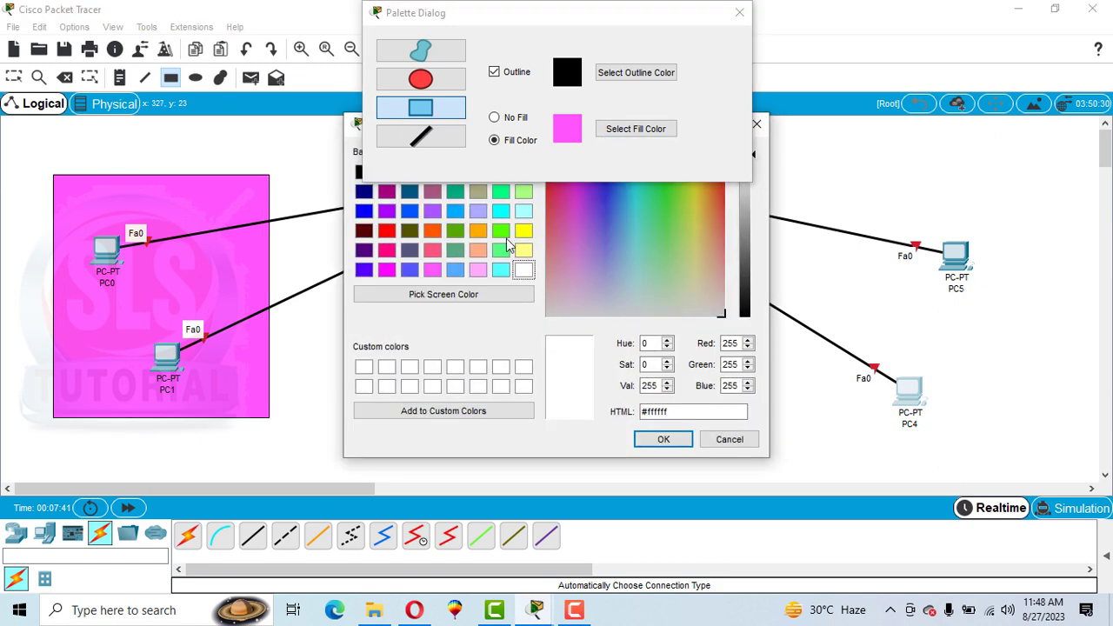
pyautogui.click(523, 250)
pyautogui.click(661, 439)
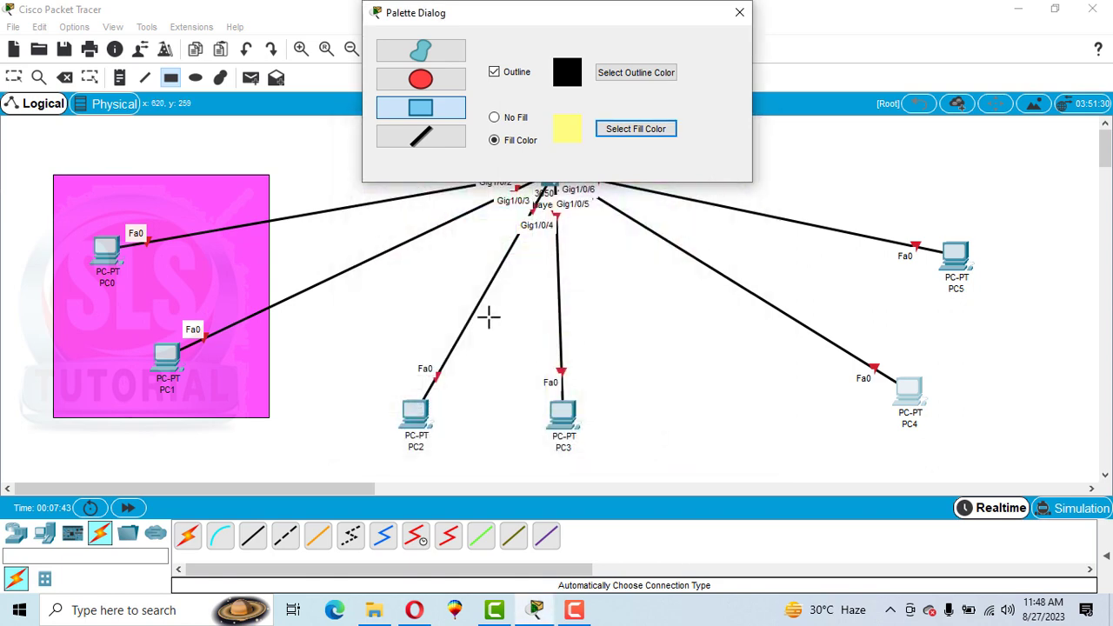
pyautogui.moveTo(395, 307); pyautogui.dragTo(614, 465)
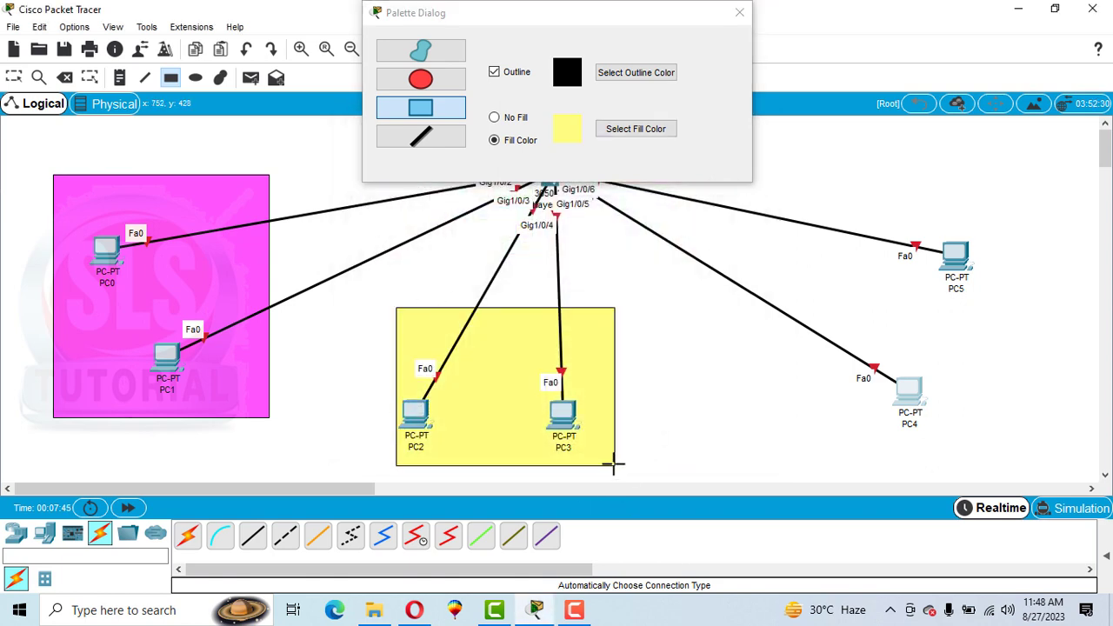
# Draw a rectangle filled with green #55ff7f around PC4 and PC5, and close the drawing palette.
pyautogui.click(615, 129)
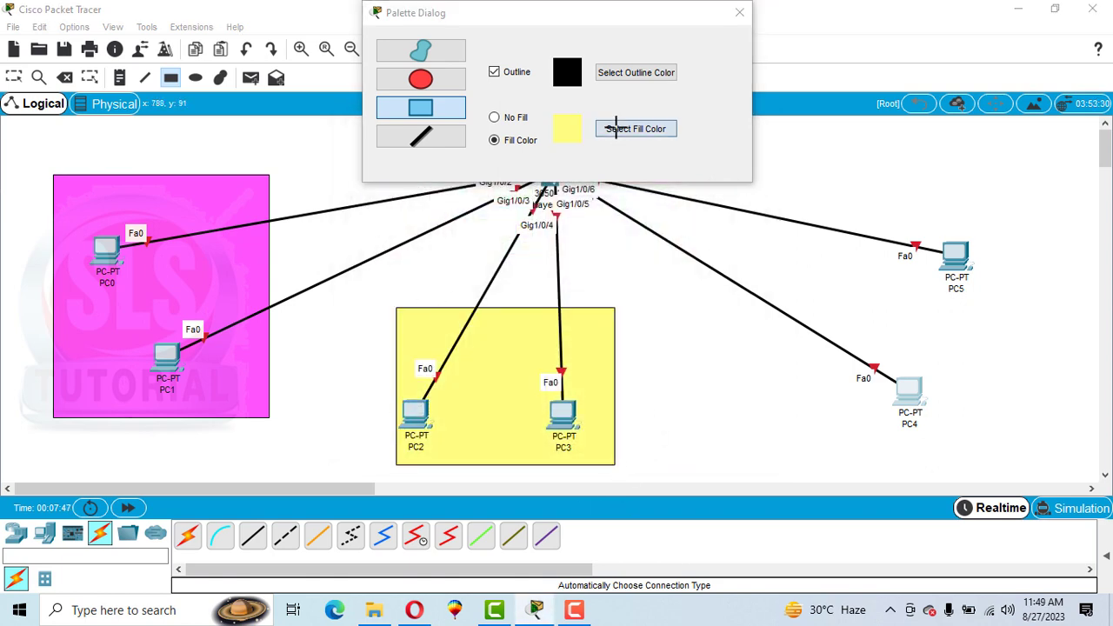
pyautogui.click(502, 251)
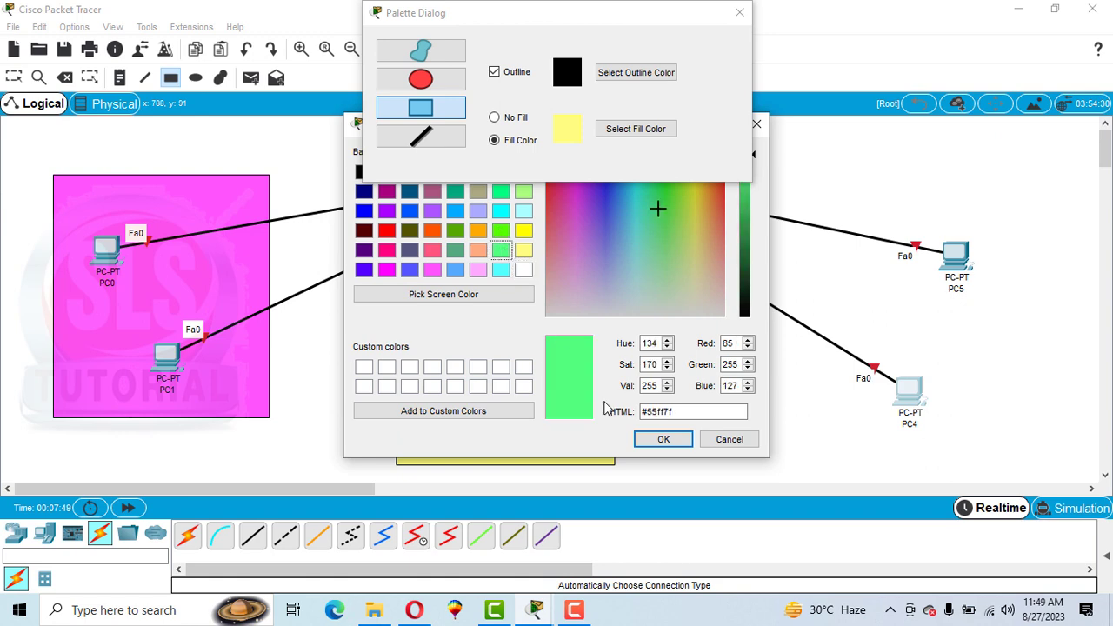
pyautogui.click(653, 441)
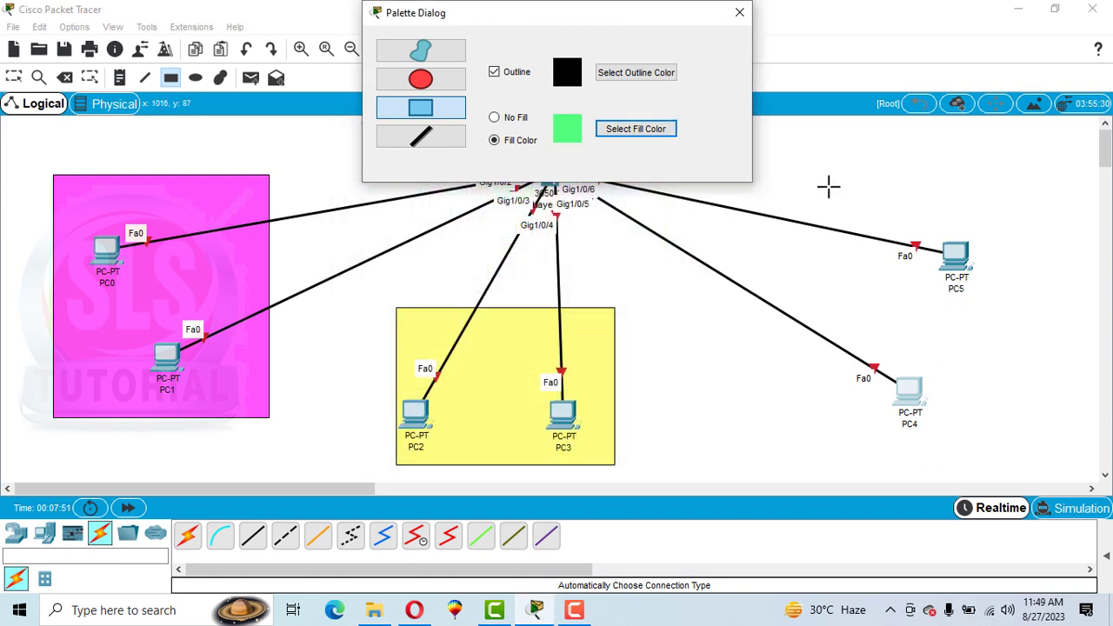
pyautogui.moveTo(828, 186)
pyautogui.mouseDown()
pyautogui.moveTo(1038, 460)
pyautogui.moveTo(1044, 452)
pyautogui.mouseUp()
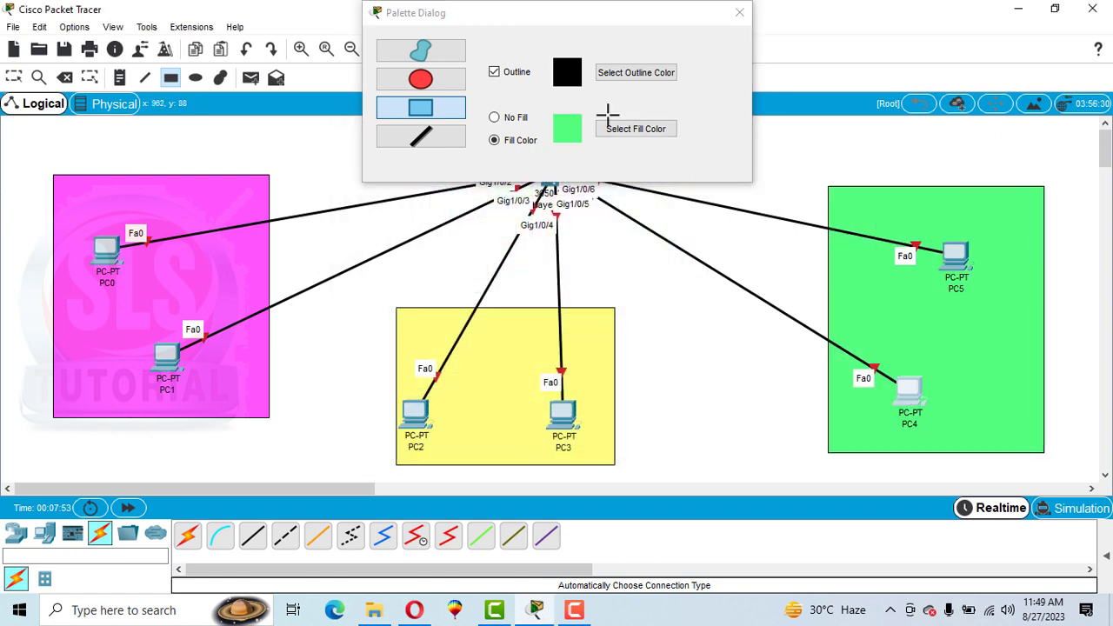
pyautogui.click(739, 12)
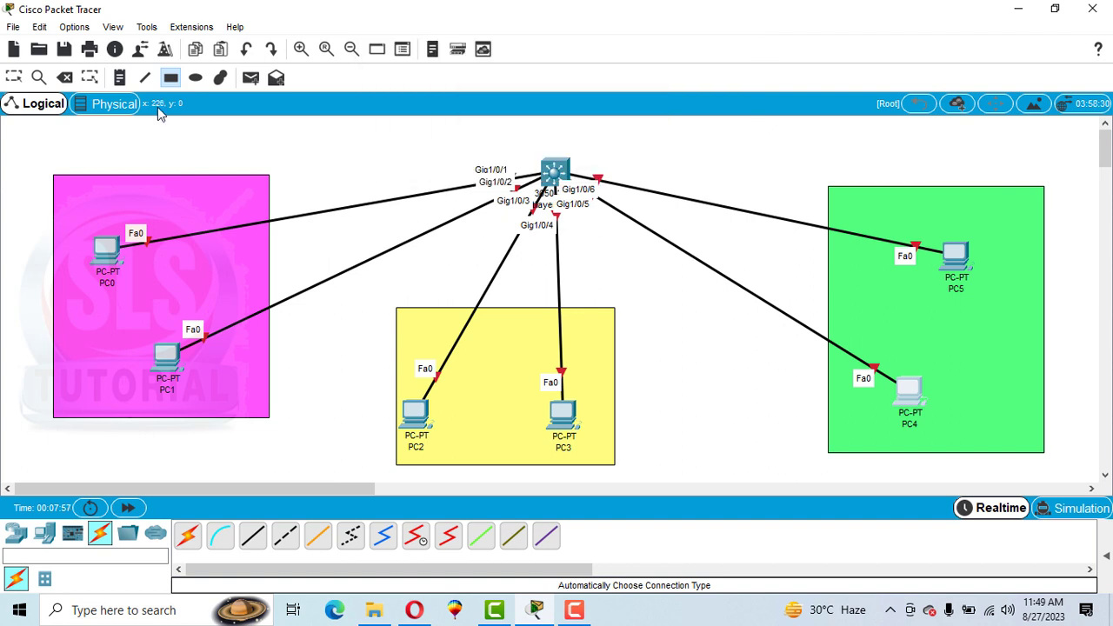
# Add text notes labelling the magenta area "computer Science", the yellow area "HR" and the green area "Software Engineering".
pyautogui.click(119, 78)
pyautogui.click(61, 191)
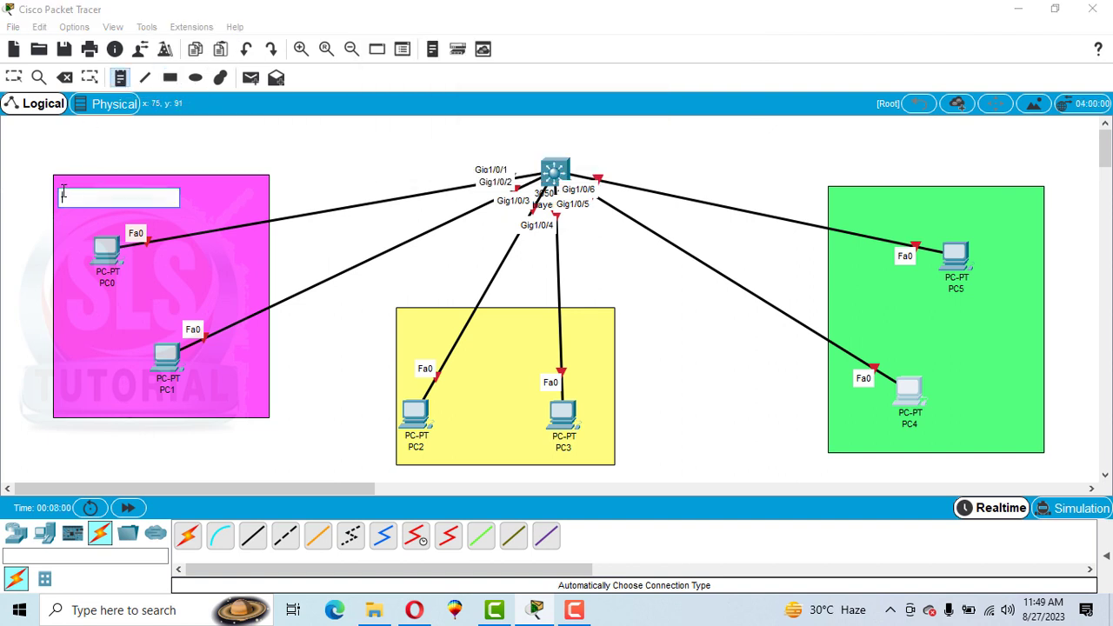
pyautogui.write('Science')
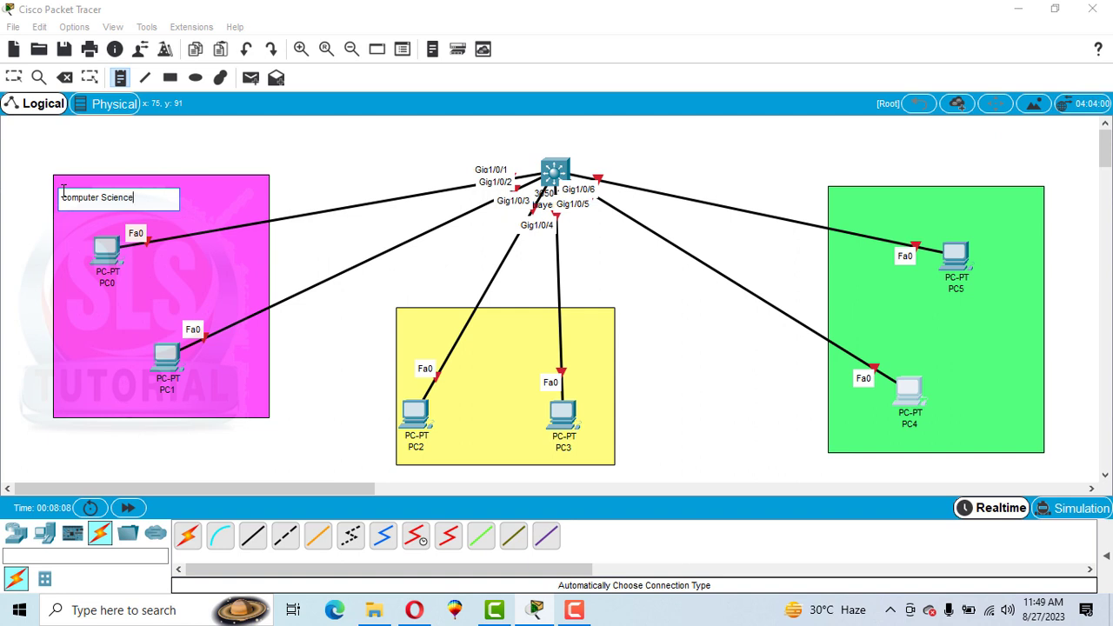
pyautogui.click(406, 314)
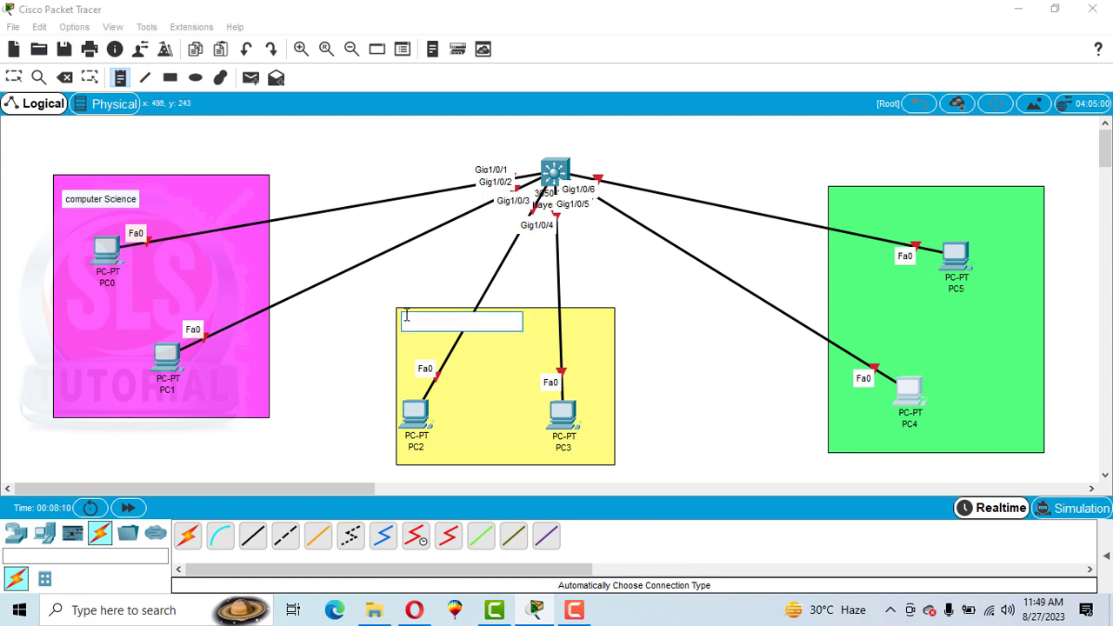
pyautogui.write('HR')
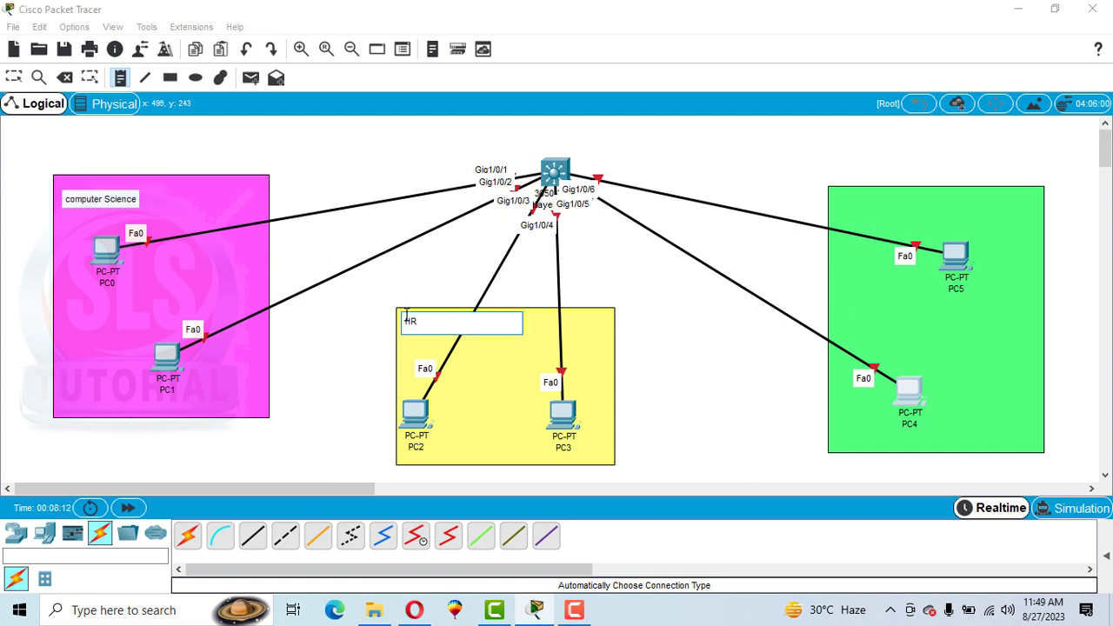
pyautogui.click(847, 194)
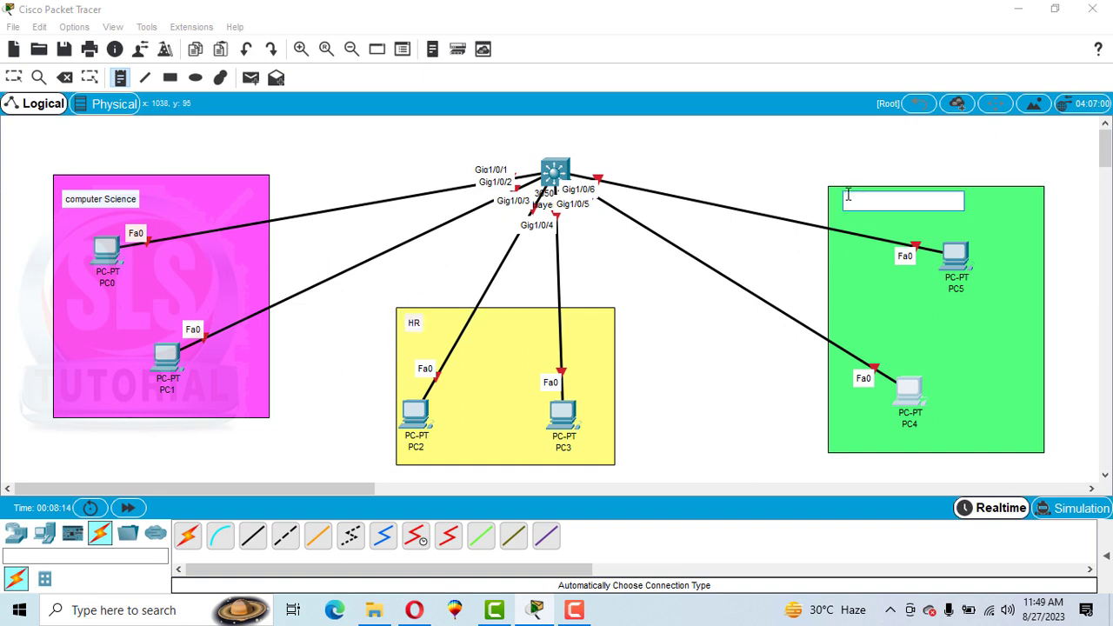
pyautogui.write('Software Engineerin')
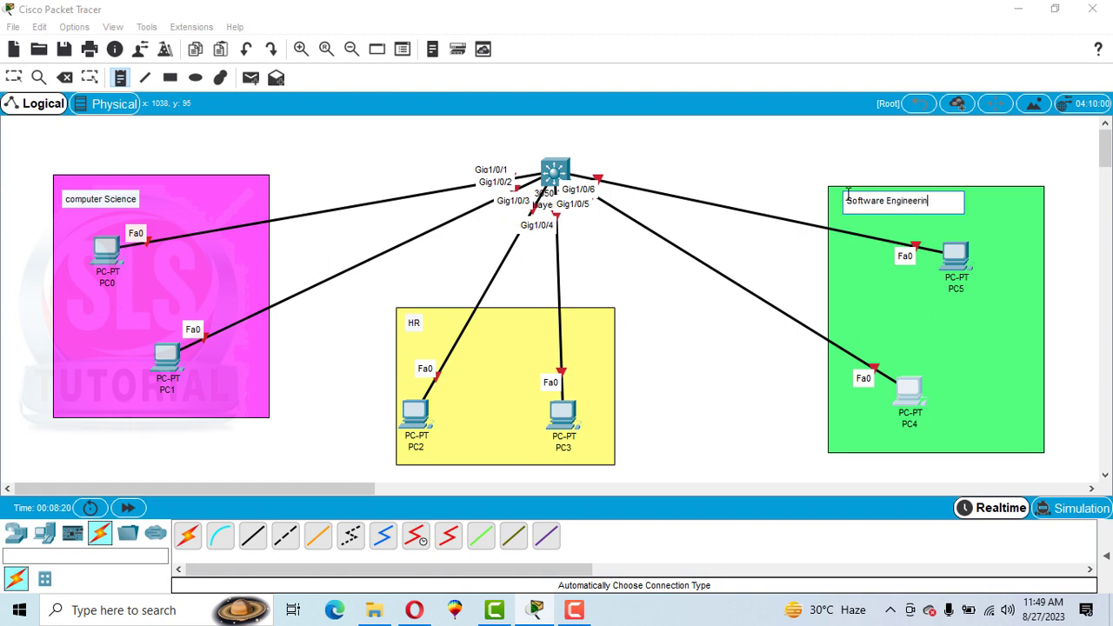
pyautogui.write('g')
pyautogui.press('Escape')
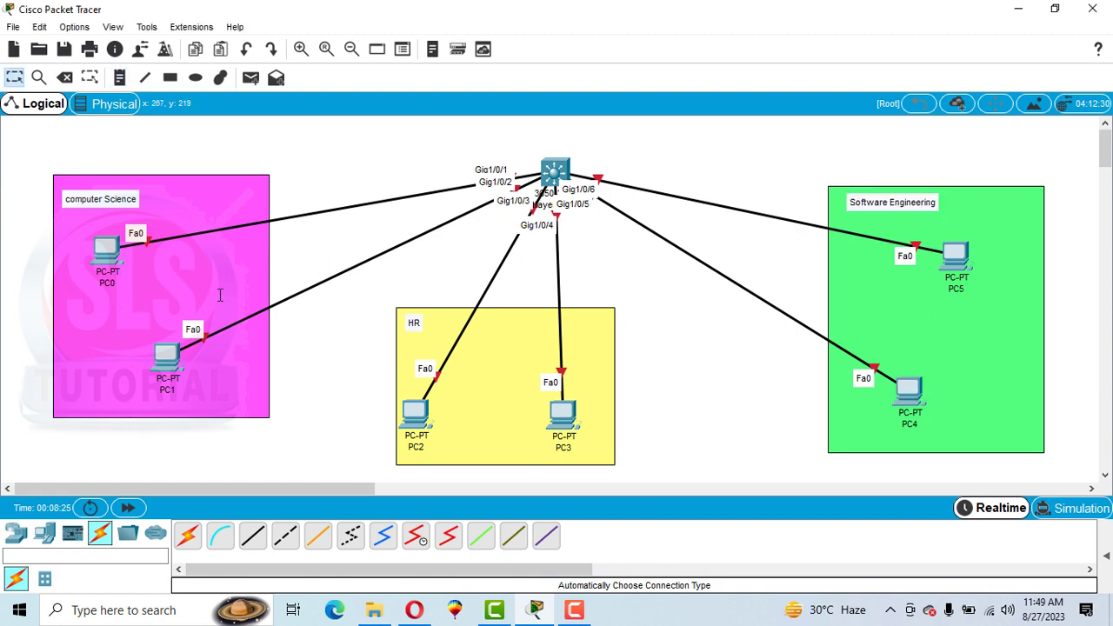
# Give PC0 the static IP address 192.168.10.10 with subnet mask 255.255.255.0 and close its window.
pyautogui.click(104, 249)
pyautogui.click(460, 108)
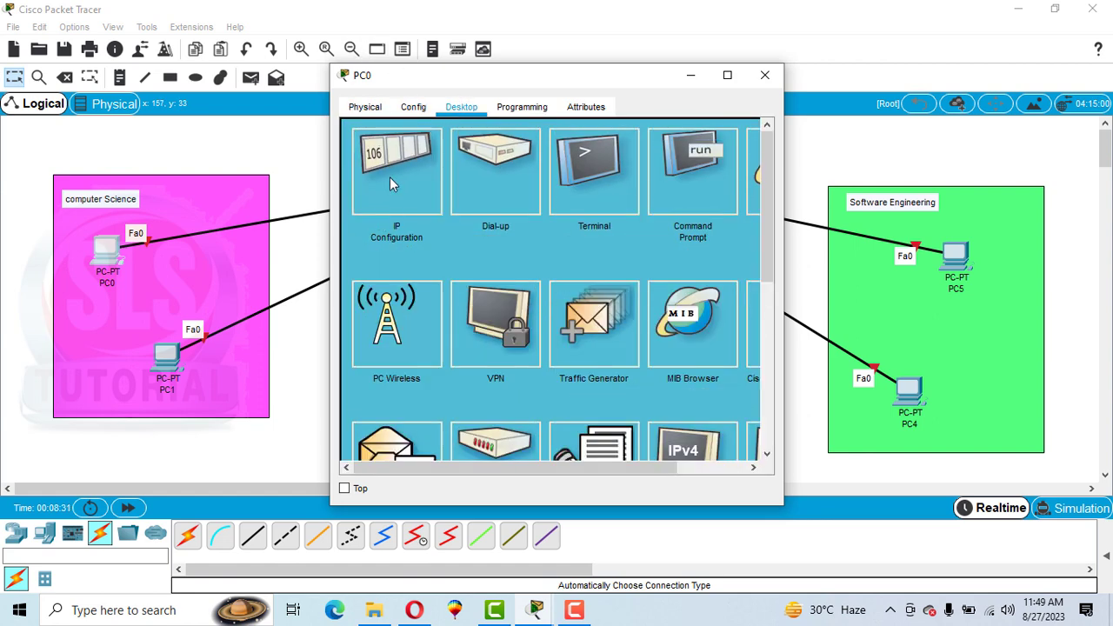
pyautogui.click(389, 177)
pyautogui.click(494, 224)
pyautogui.write('192')
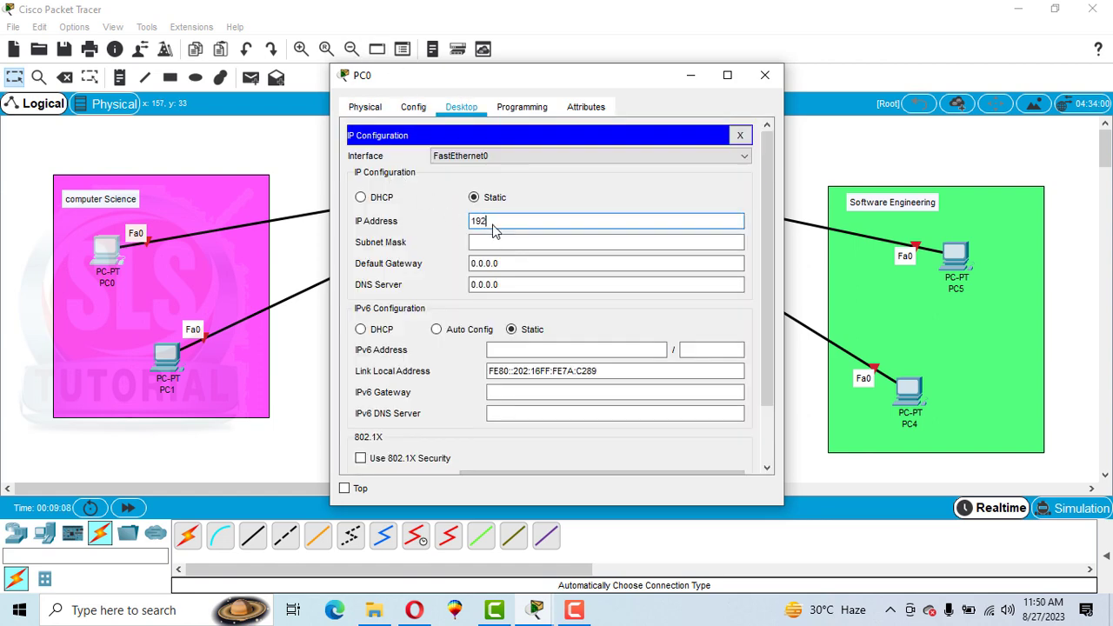
pyautogui.write('.168.10.10')
pyautogui.press('Tab')
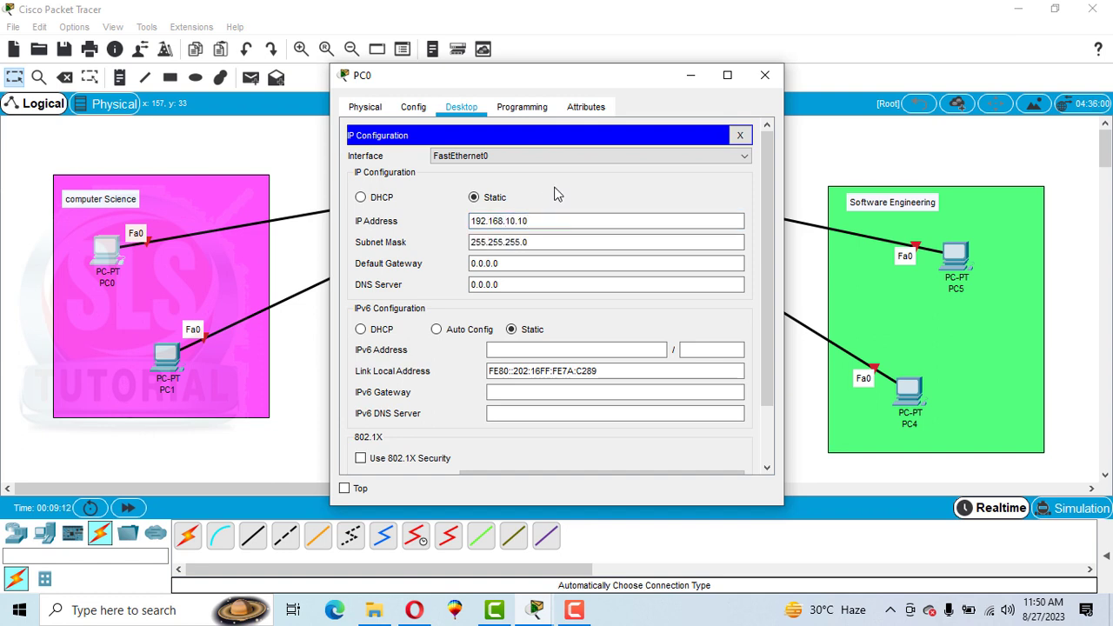
pyautogui.hotkey('shift', 'Tab')
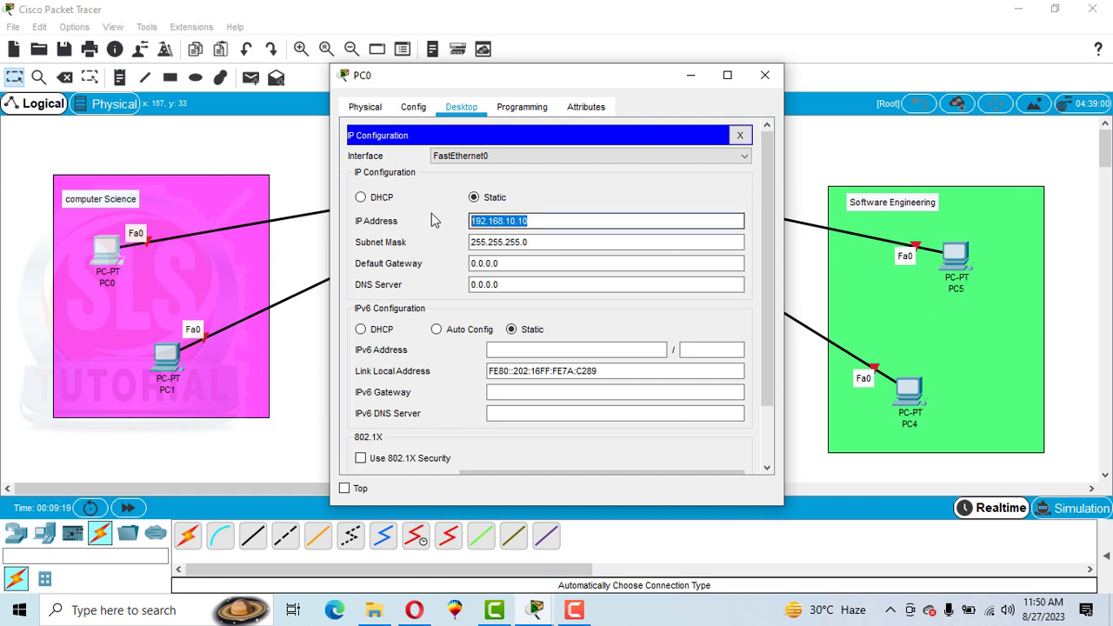
pyautogui.click(764, 75)
# Give PC1 the static IP address 192.168.10.11 with subnet mask 255.255.255.0 and close its window.
pyautogui.doubleClick(165, 358)
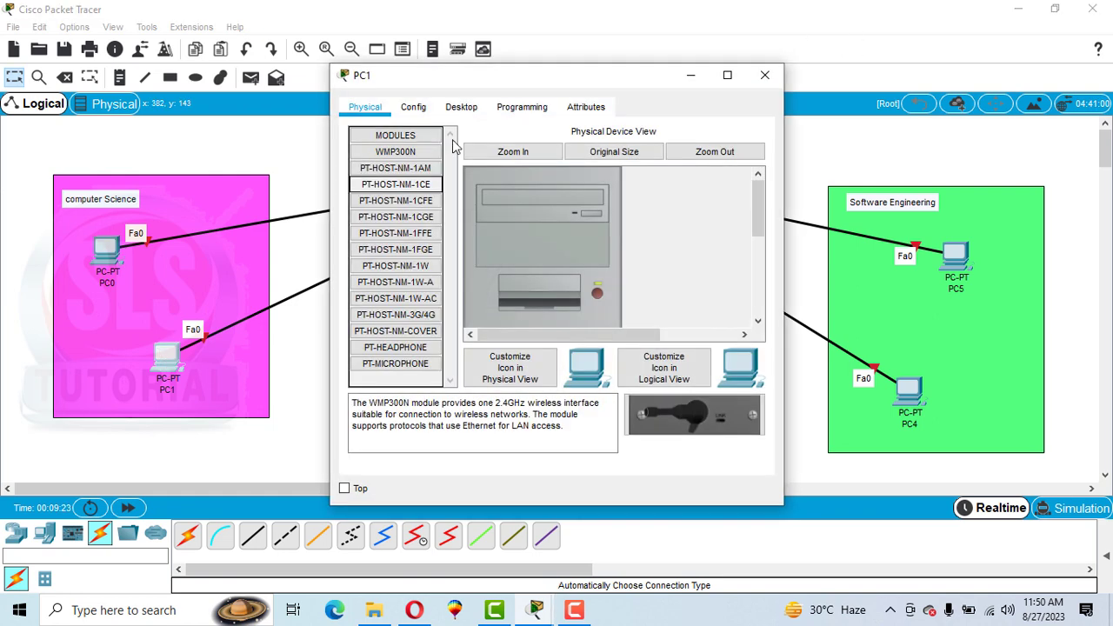
pyautogui.click(460, 106)
pyautogui.click(419, 178)
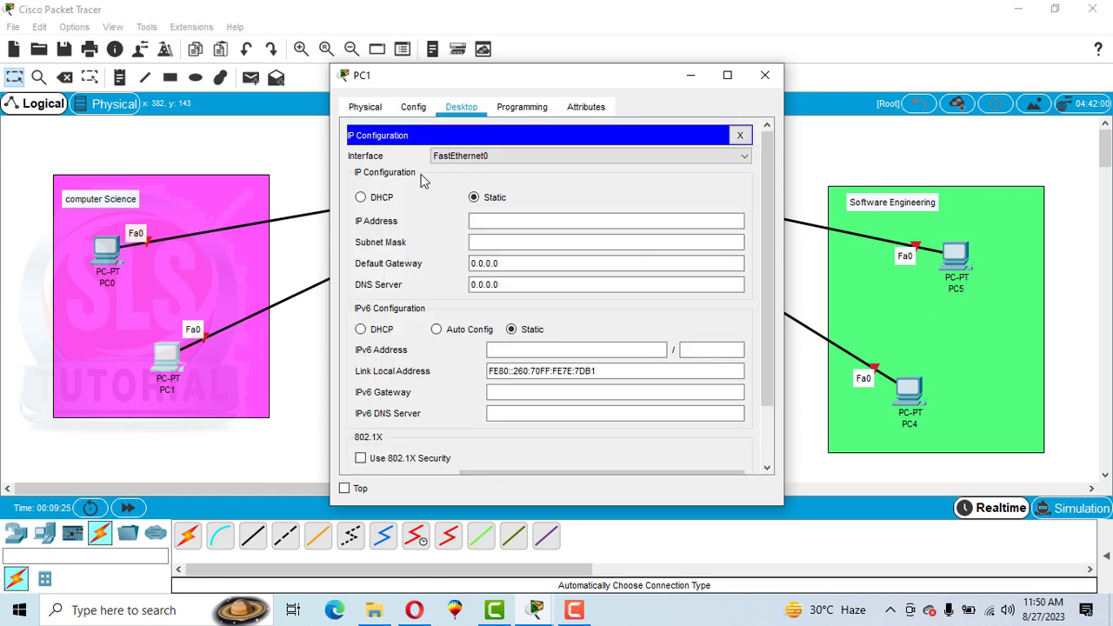
pyautogui.click(492, 220)
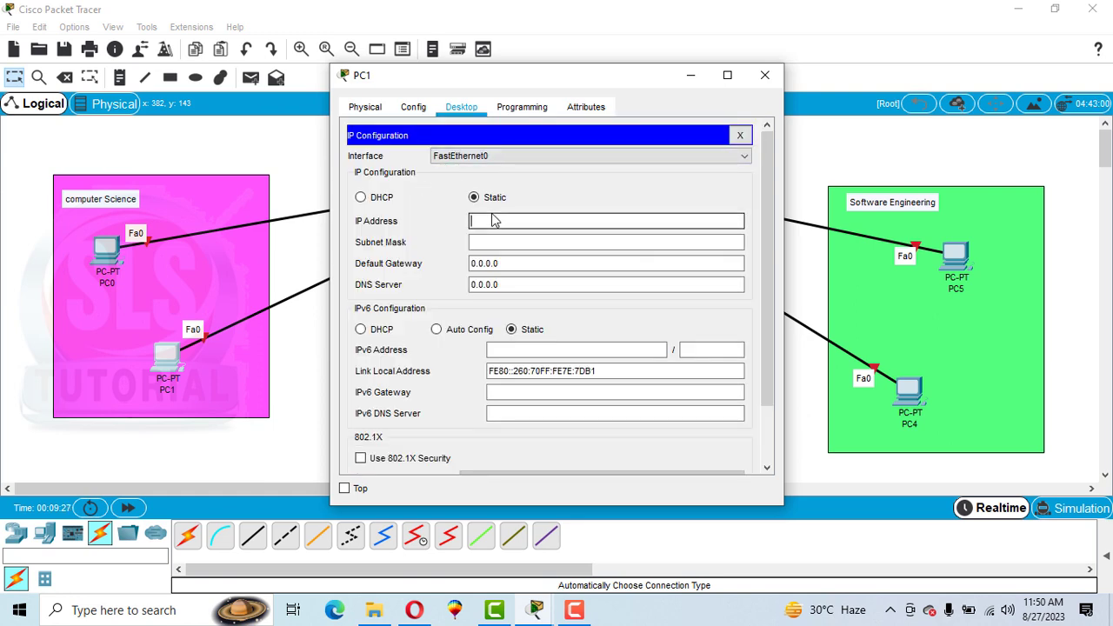
pyautogui.write('192.168.10.101')
pyautogui.press('Tab')
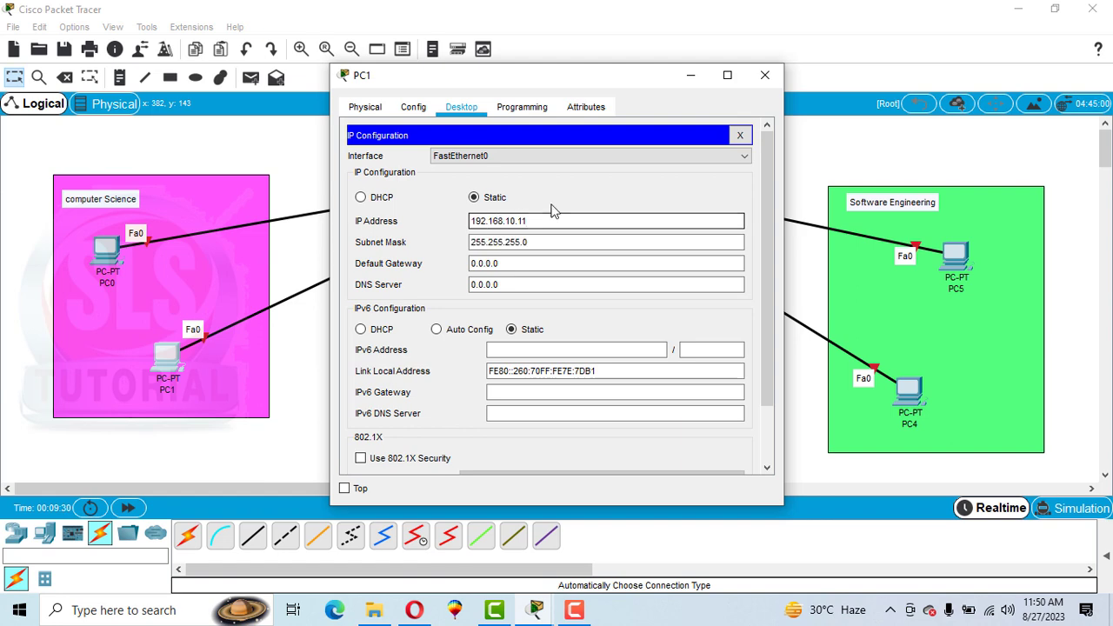
pyautogui.click(764, 75)
# Give PC2 the static IP address 192.168.11.10 with the default subnet mask and close its window.
pyautogui.click(414, 410)
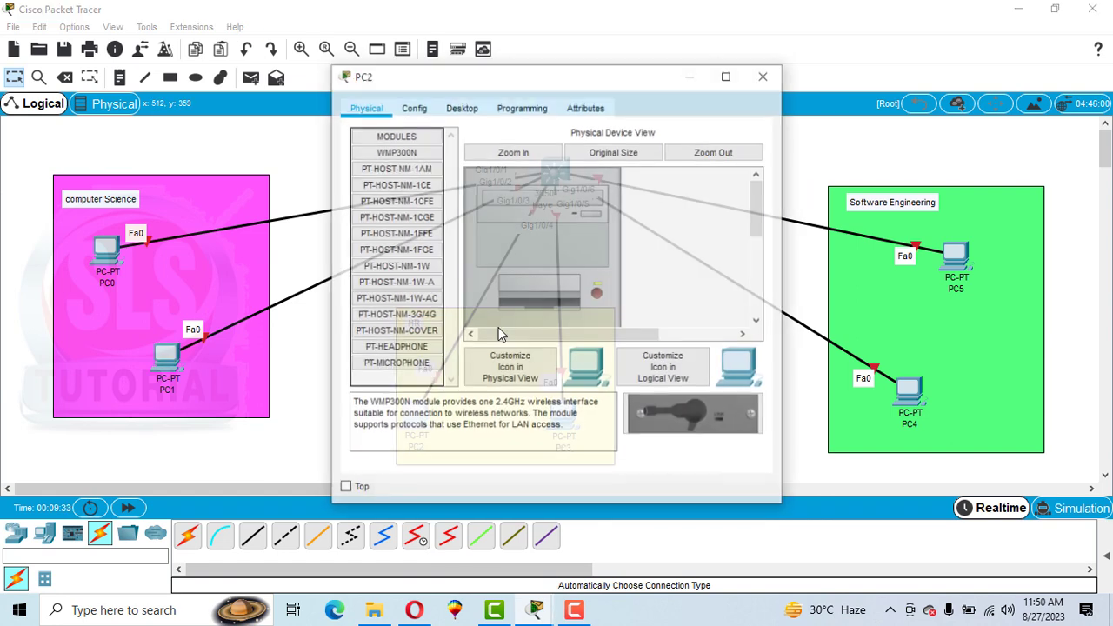
pyautogui.click(461, 106)
pyautogui.click(391, 161)
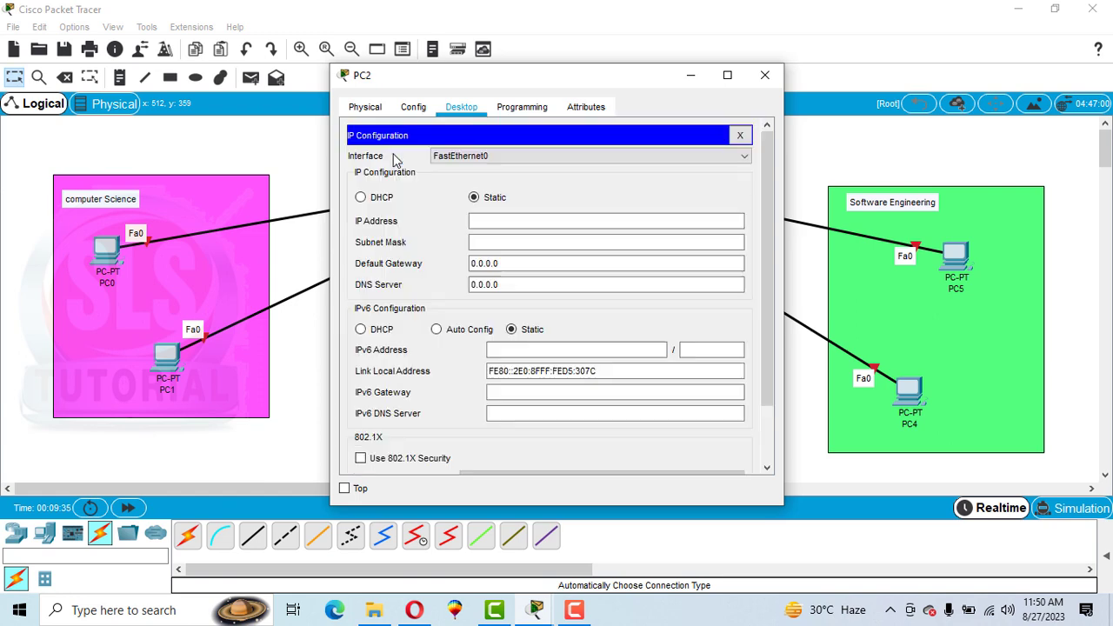
pyautogui.click(504, 222)
pyautogui.moveTo(503, 74); pyautogui.dragTo(661, 59)
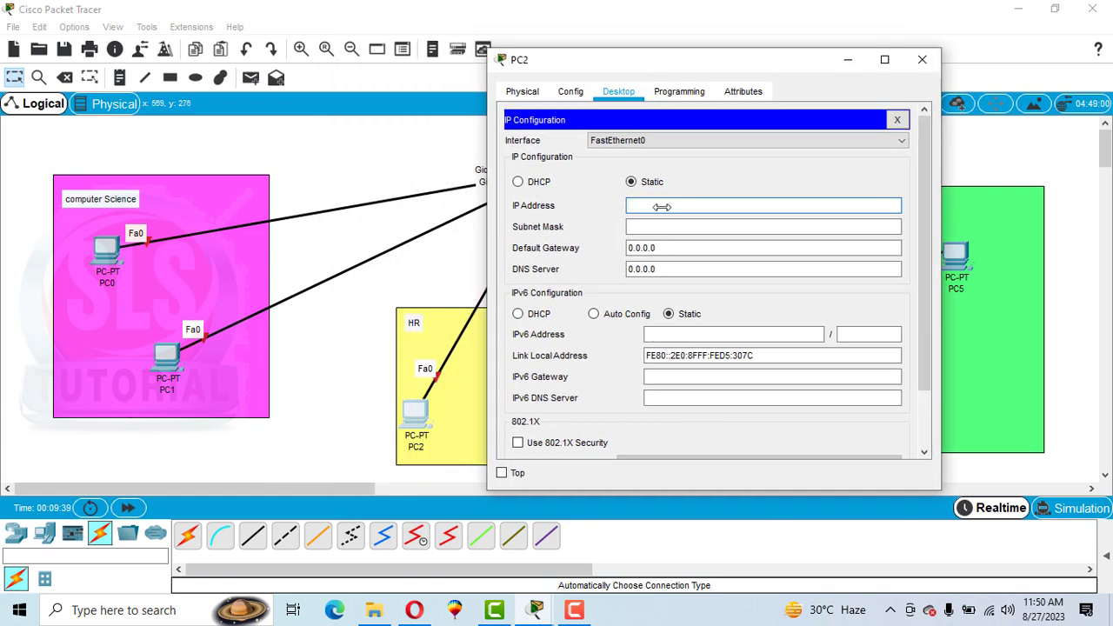
pyautogui.write('192.168.10.10')
pyautogui.press('Left')
pyautogui.press('Left')
pyautogui.press('Left')
pyautogui.press('BackSpace')
pyautogui.write('1')
pyautogui.press('Tab')
pyautogui.click(922, 60)
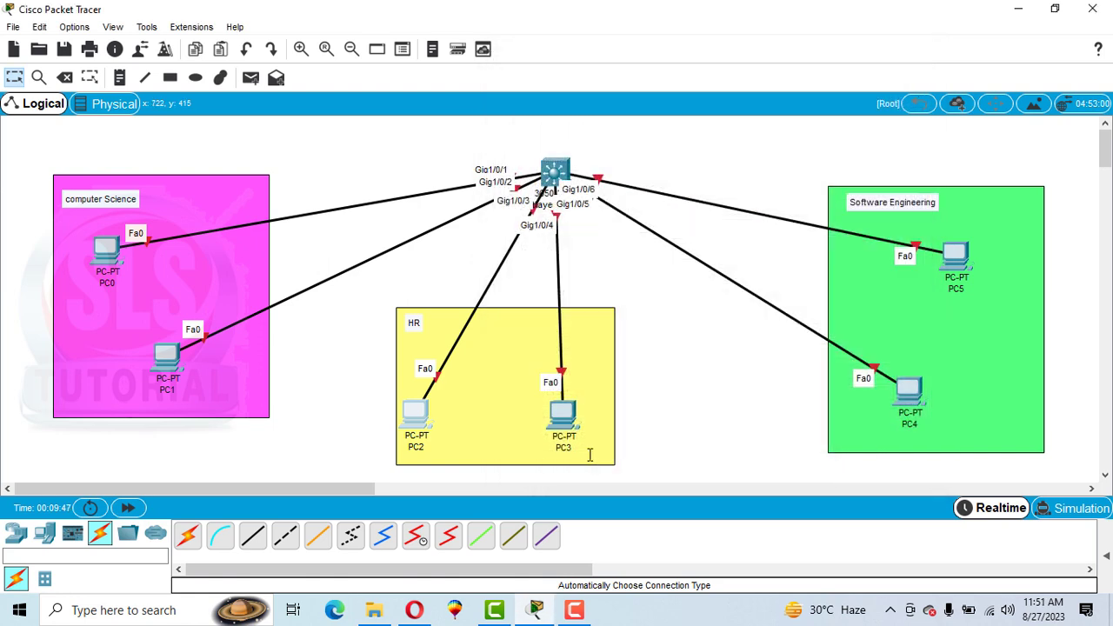
# Give PC3 a static IP address in the 192.168.11 network with the default subnet mask and close its window.
pyautogui.click(562, 415)
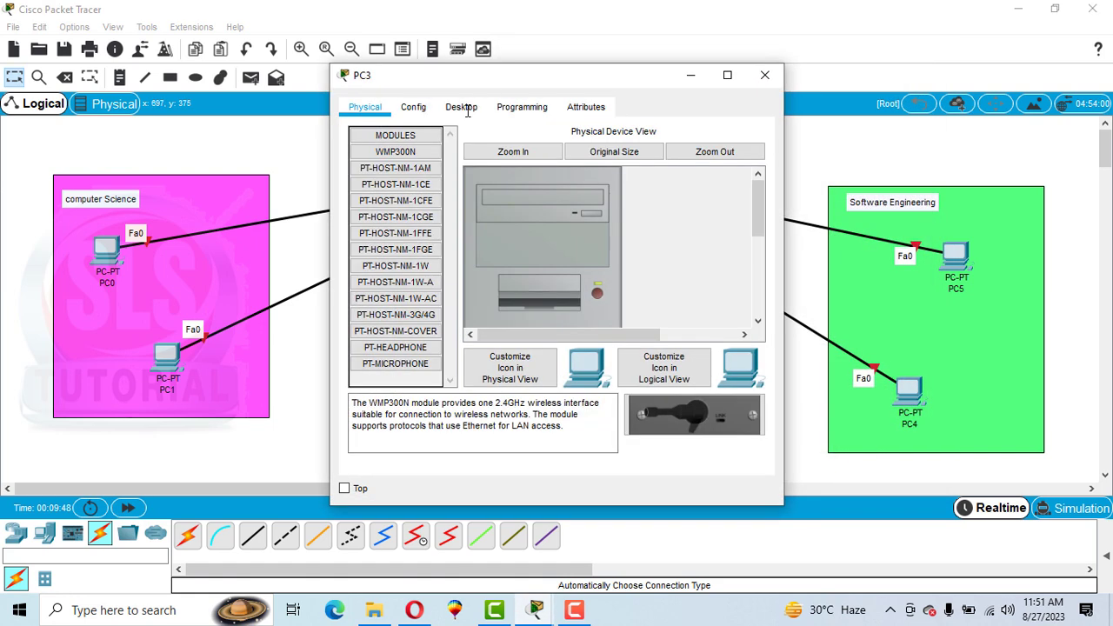
pyautogui.click(461, 107)
pyautogui.click(416, 163)
pyautogui.click(521, 225)
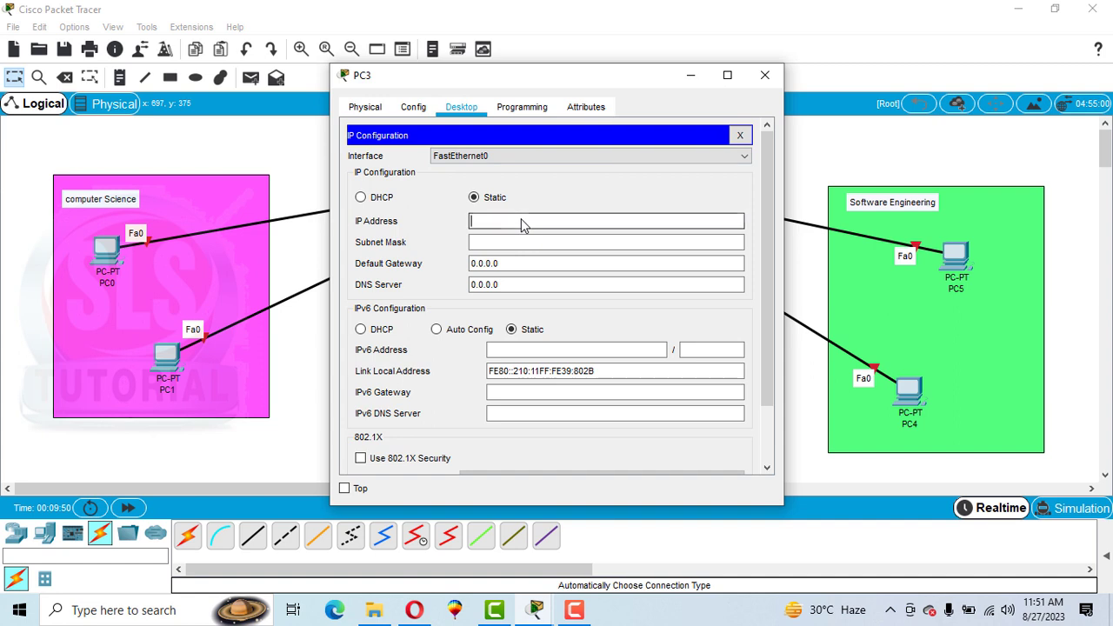
pyautogui.write('192.168.10.10')
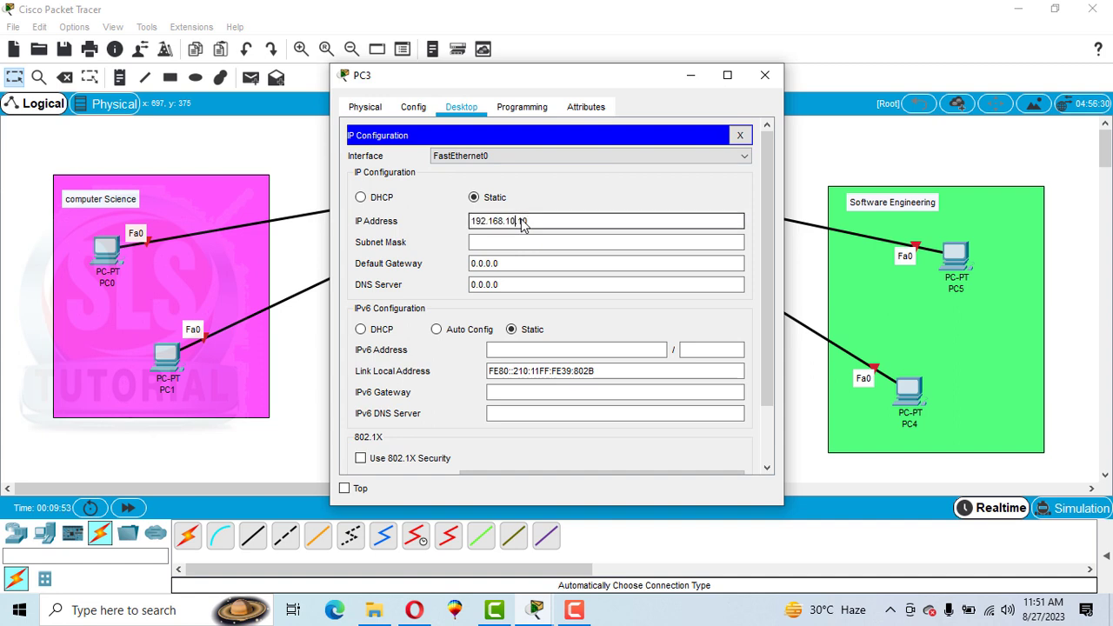
pyautogui.press('BackSpace')
pyautogui.write('1')
pyautogui.press('Tab')
pyautogui.click(765, 75)
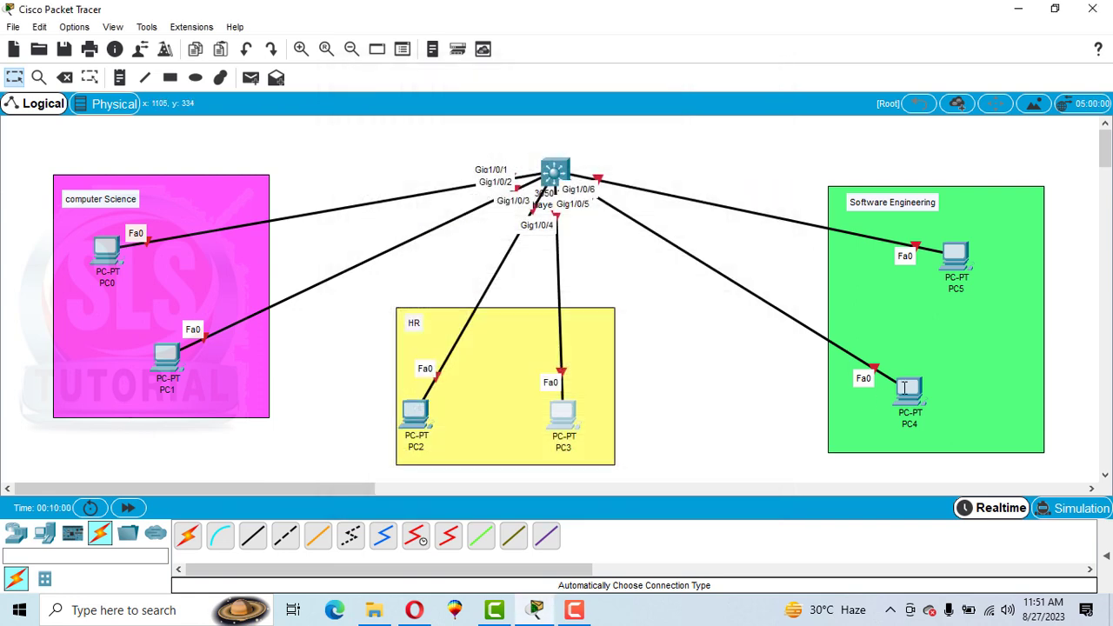
# Give PC4 the static IP address 192.168.12.10 with subnet mask 255.255.255.0 and close its window.
pyautogui.click(906, 391)
pyautogui.click(459, 106)
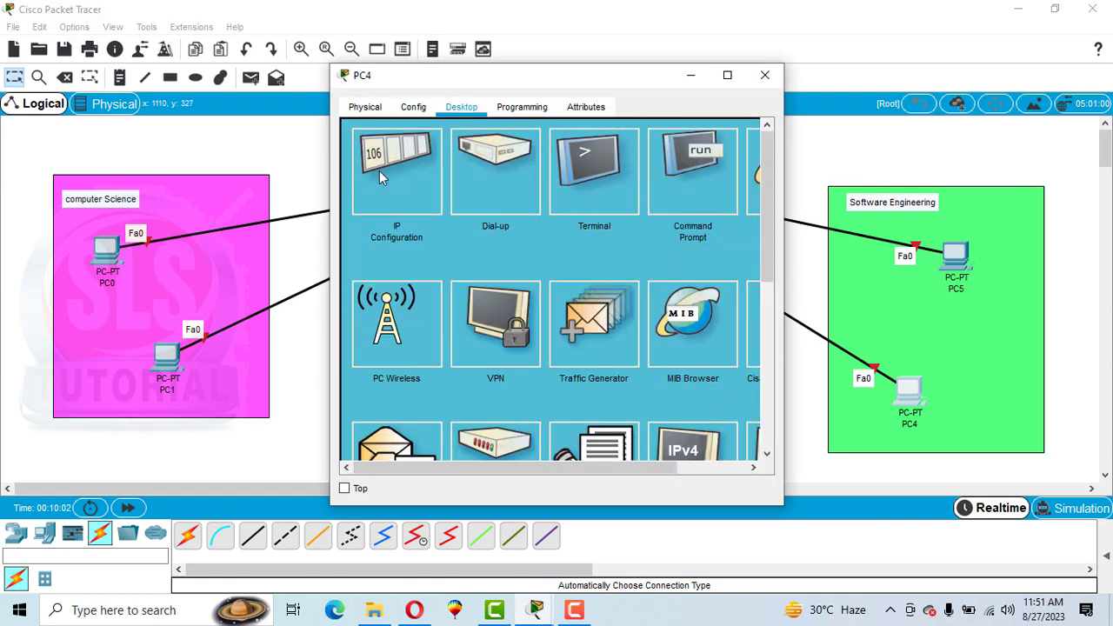
pyautogui.click(379, 170)
pyautogui.click(516, 222)
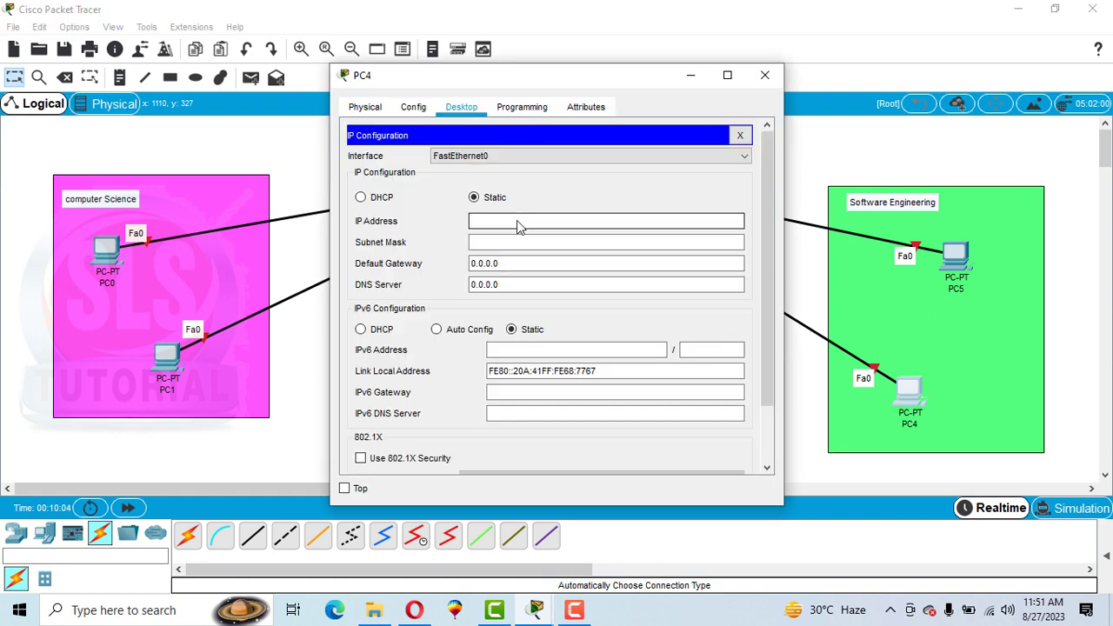
pyautogui.write('192.168.12.10')
pyautogui.press('Tab')
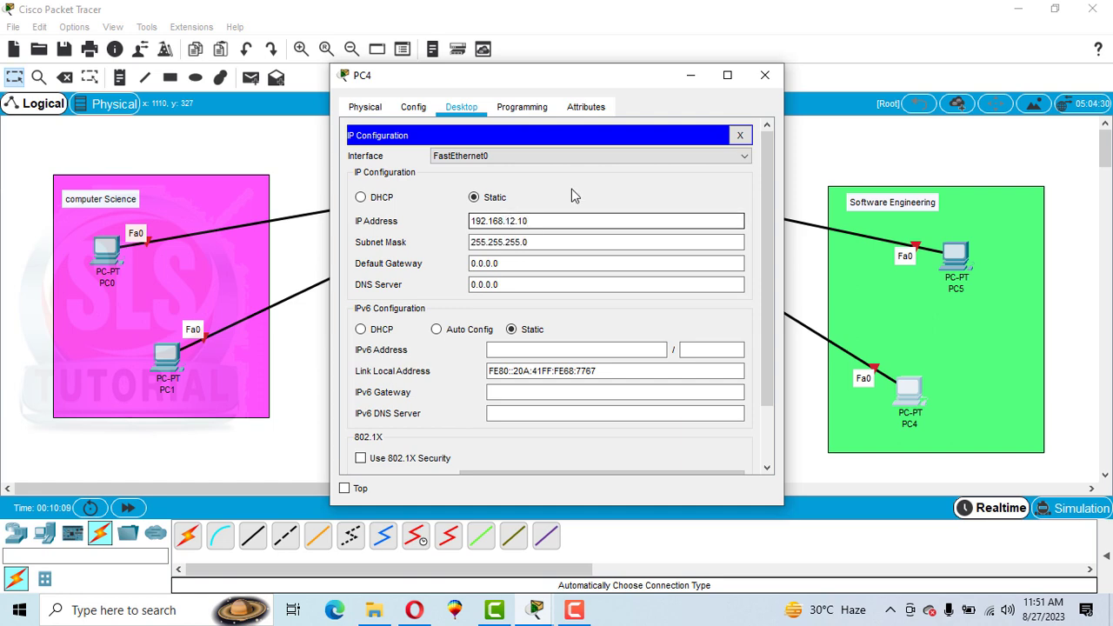
pyautogui.click(764, 74)
# Give PC5 the static IP address 192.168.12.11 with subnet mask 255.255.255.0.
pyautogui.click(956, 256)
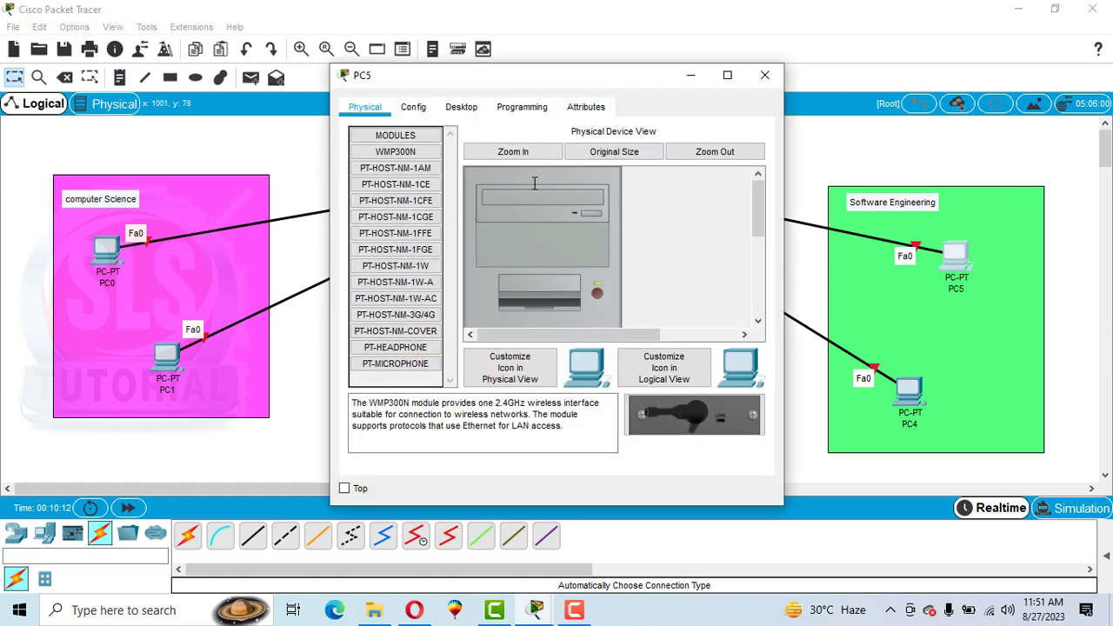
pyautogui.click(460, 108)
pyautogui.click(392, 156)
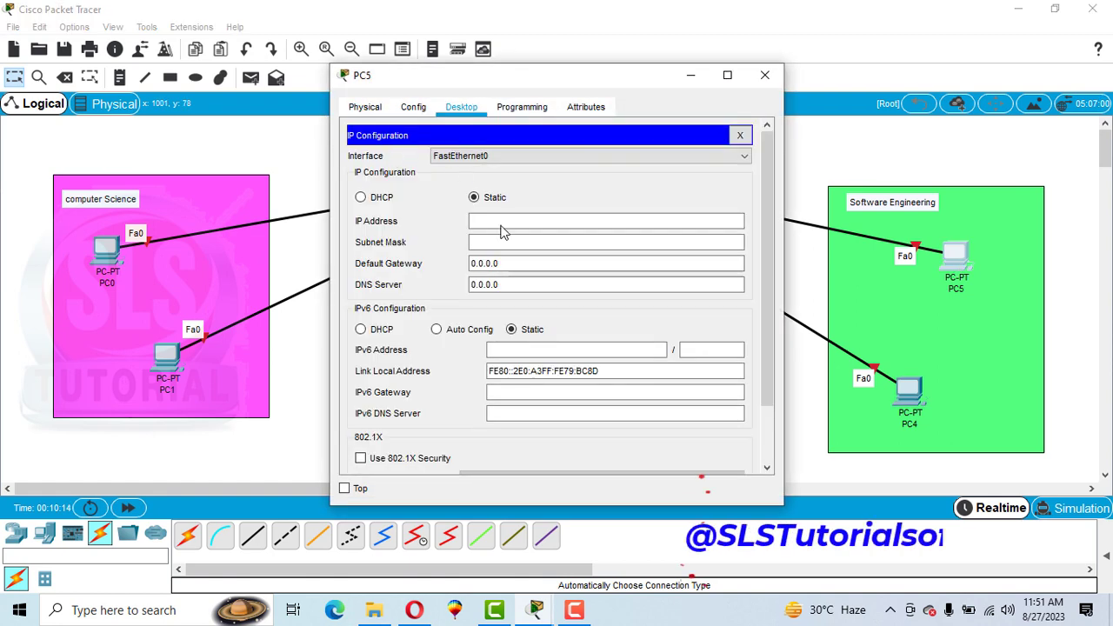
pyautogui.click(502, 222)
pyautogui.write('192.')
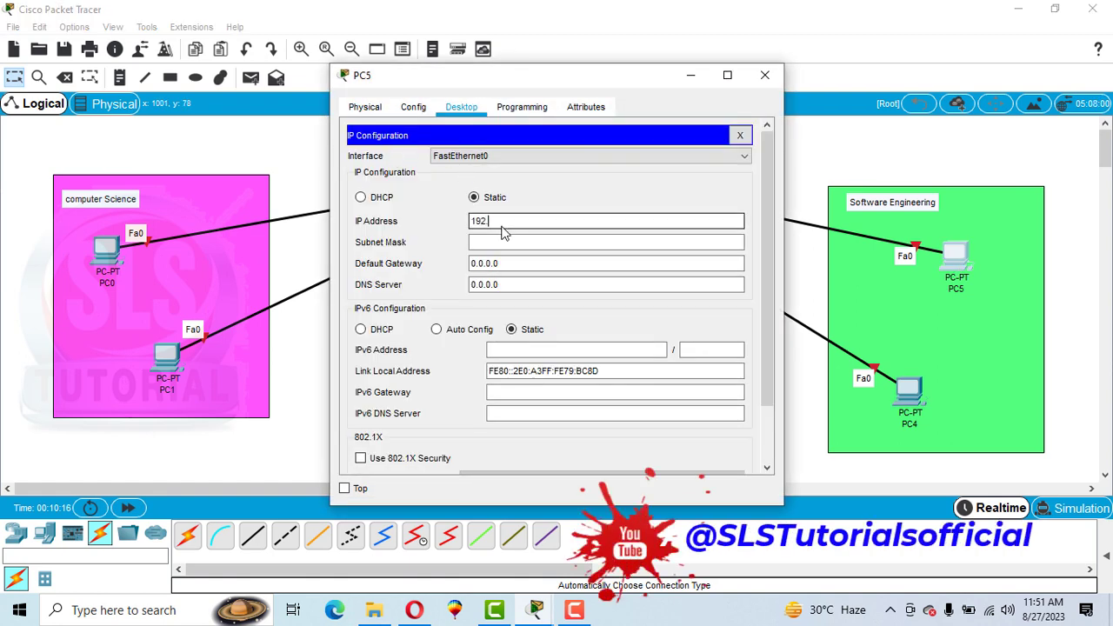
pyautogui.write('168.12.11')
pyautogui.press('Tab')
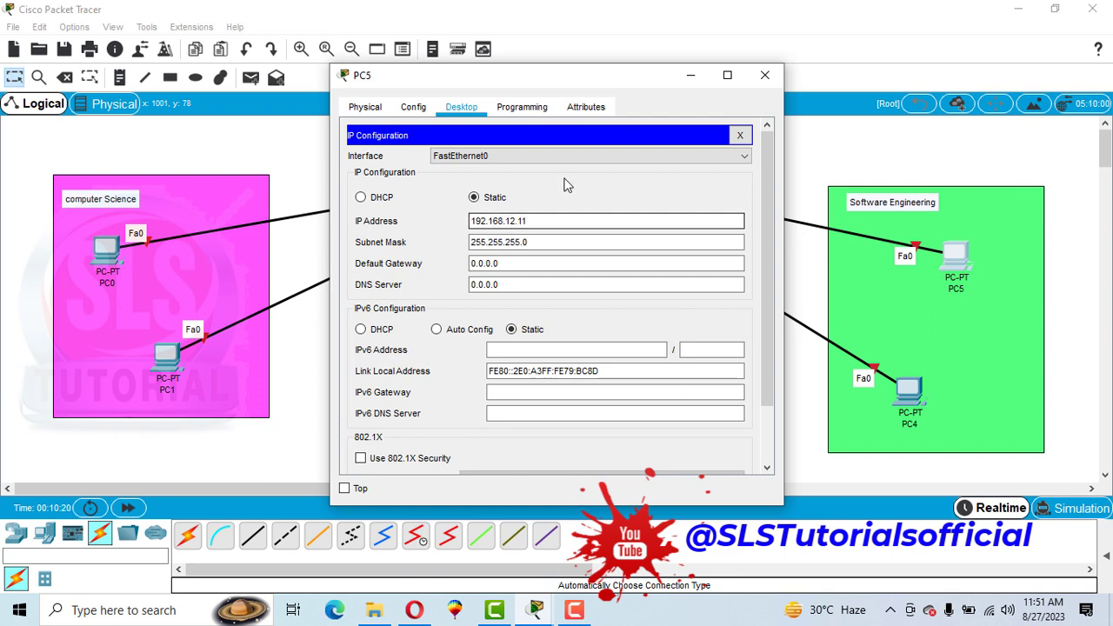
# Close PC5's window and try to open the command line of the multilayer switch.
pyautogui.click(753, 73)
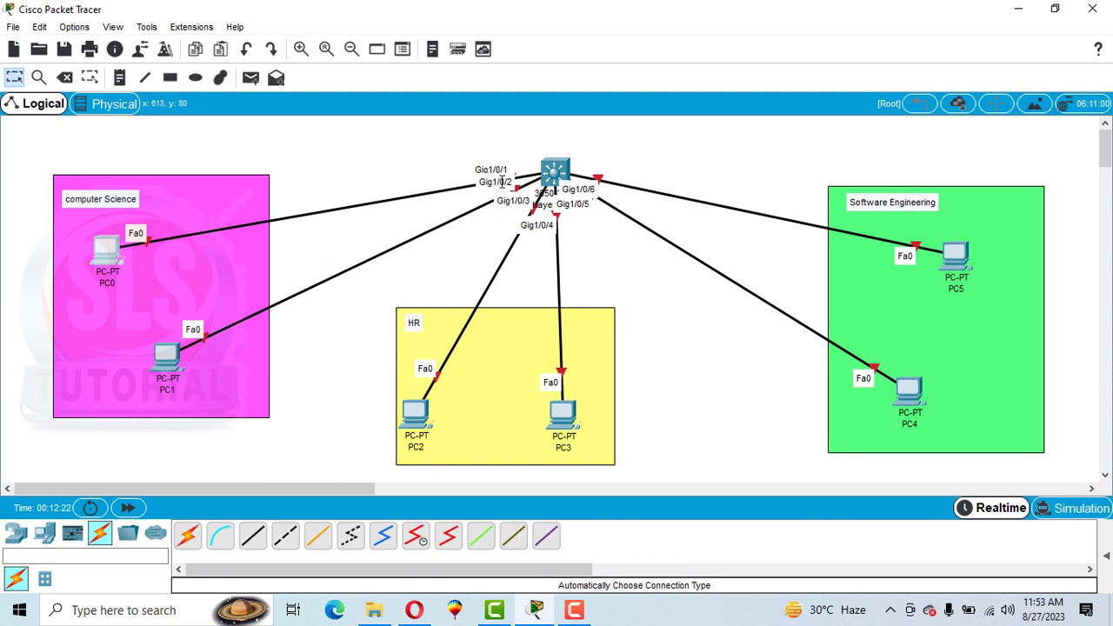
pyautogui.click(553, 171)
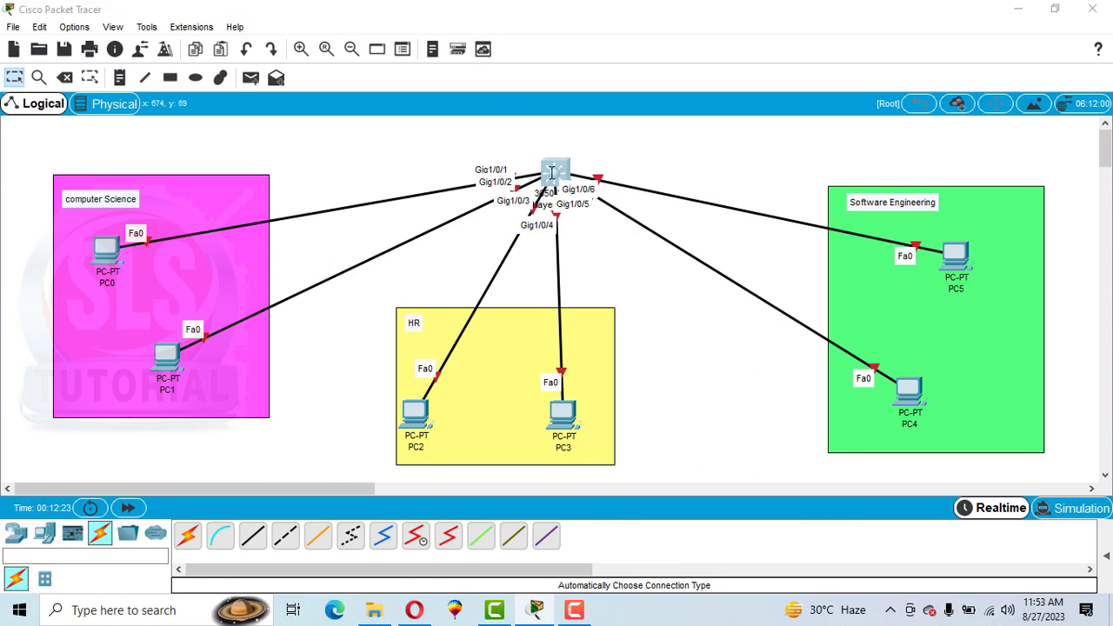
pyautogui.moveTo(407, 79); pyautogui.dragTo(640, 83)
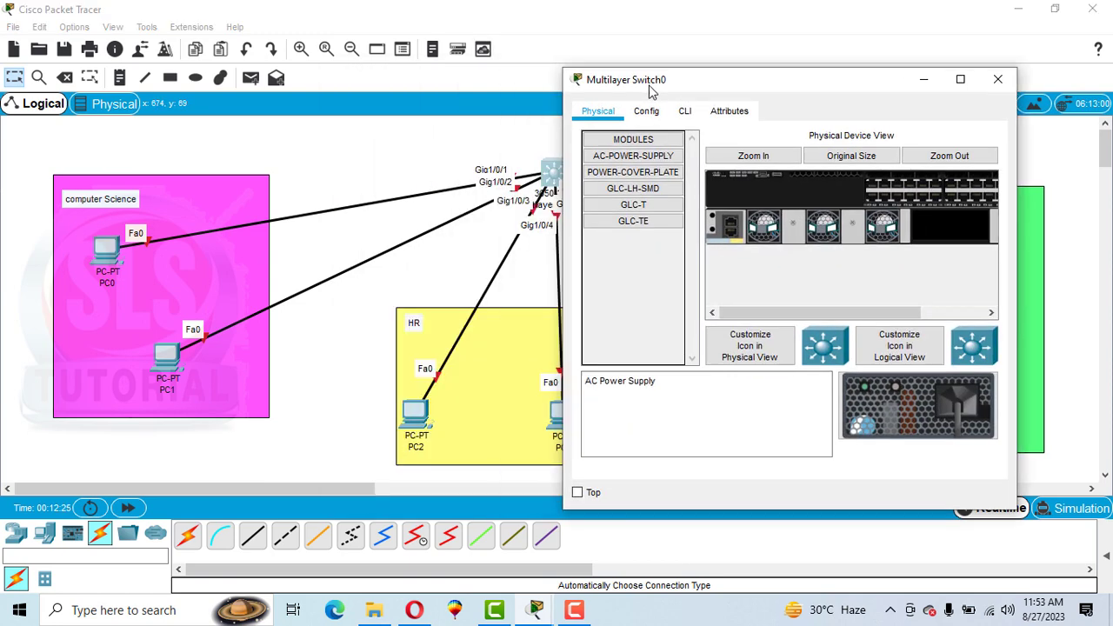
pyautogui.click(685, 111)
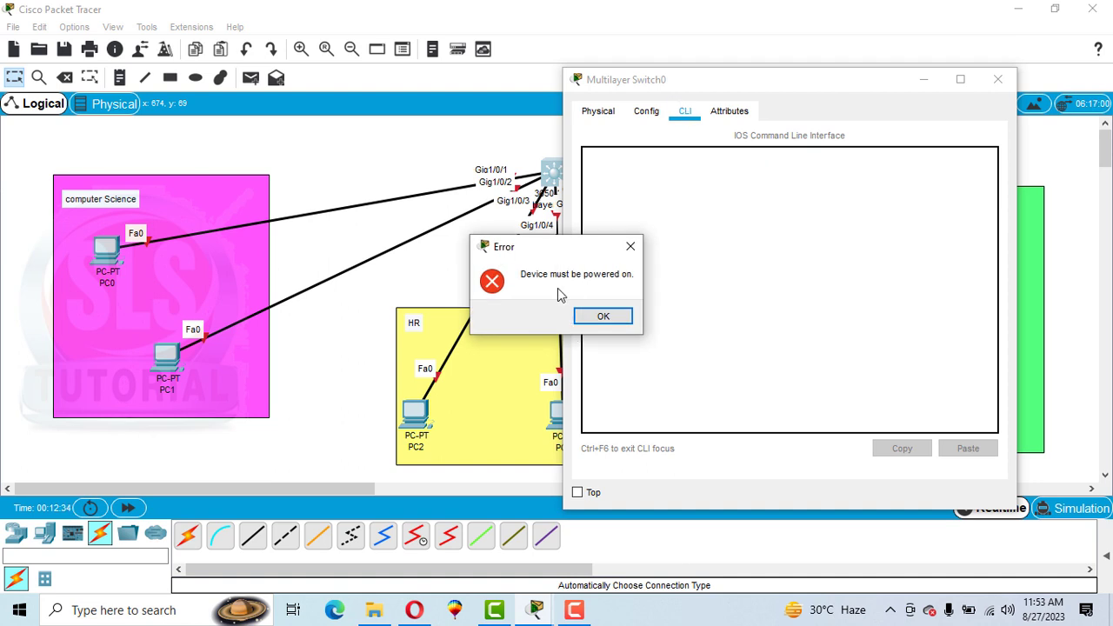
pyautogui.click(609, 318)
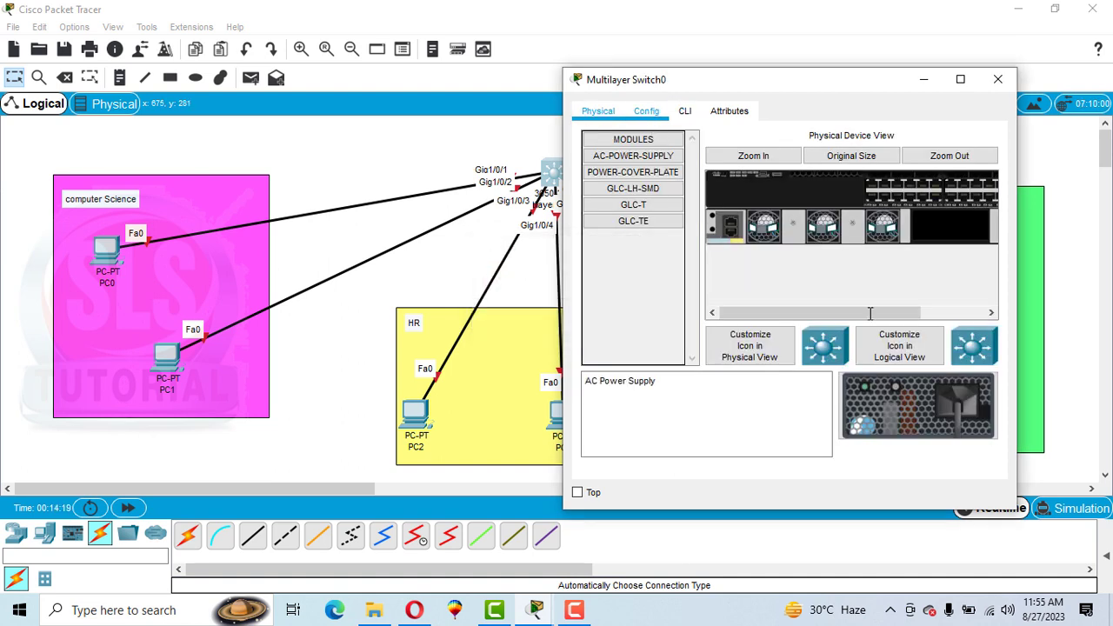
# Install an AC power supply and a power cover plate in the multilayer switch's two empty power slots.
pyautogui.moveTo(869, 313); pyautogui.dragTo(934, 313)
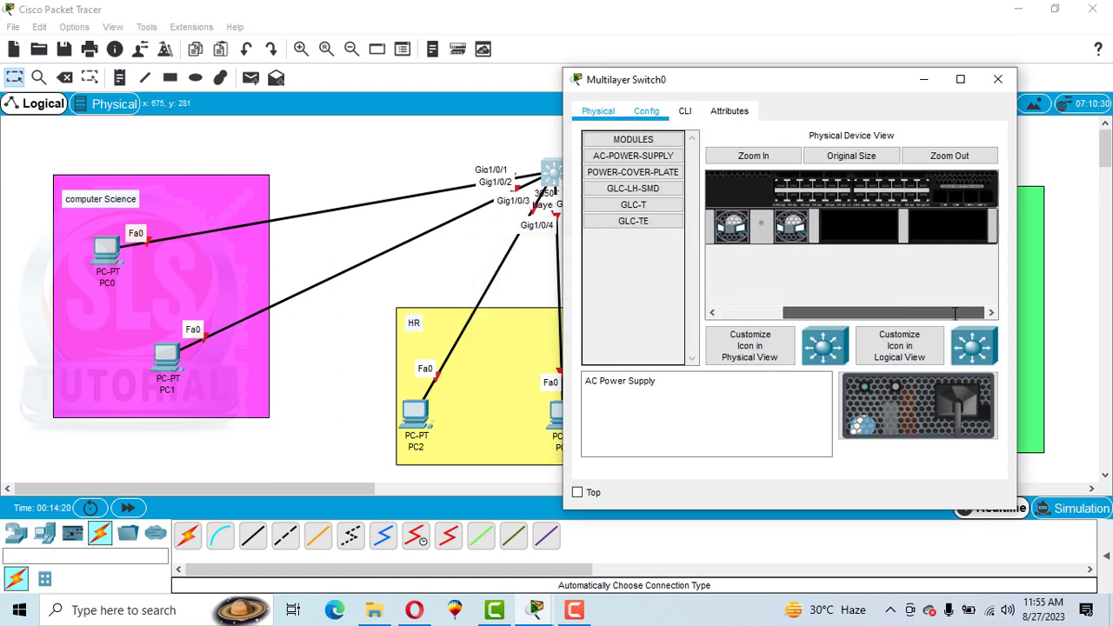
pyautogui.click(618, 157)
pyautogui.moveTo(618, 157); pyautogui.dragTo(951, 226)
pyautogui.moveTo(608, 172); pyautogui.dragTo(845, 230)
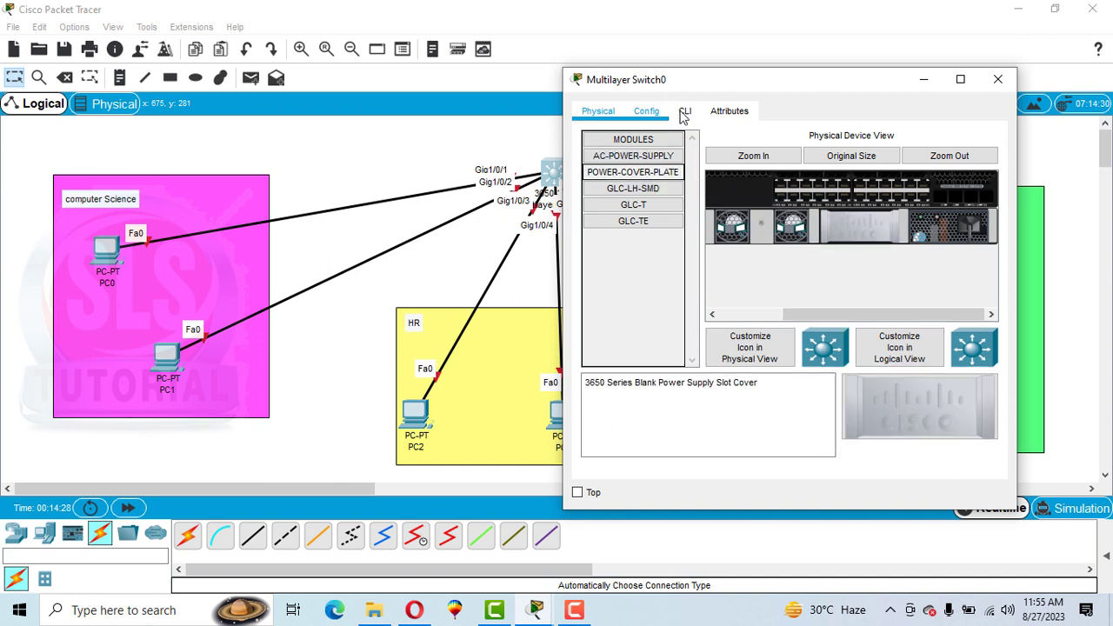
# Open the switch's command line and decline the initial configuration dialog to reach the user prompt.
pyautogui.click(685, 116)
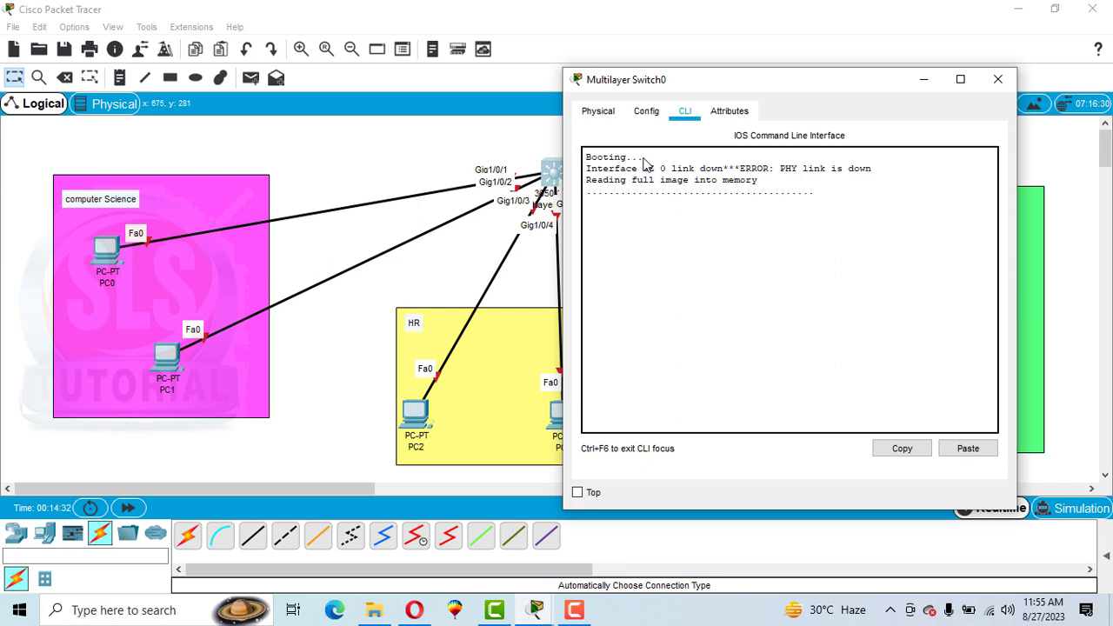
pyautogui.moveTo(644, 158); pyautogui.dragTo(590, 160)
pyautogui.click(590, 166)
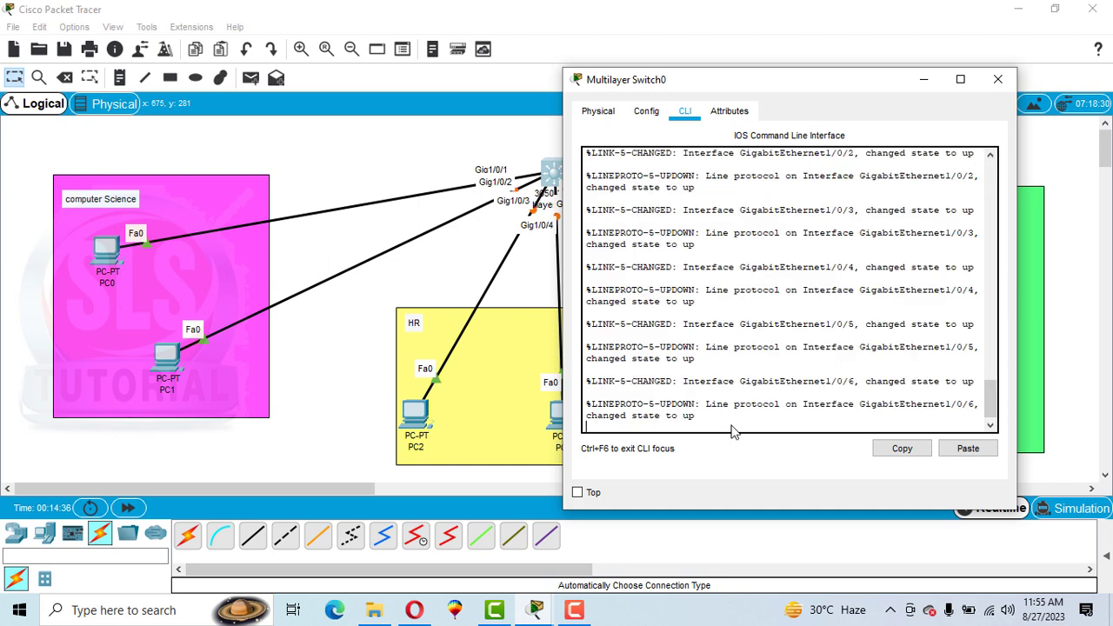
pyautogui.press('Return')
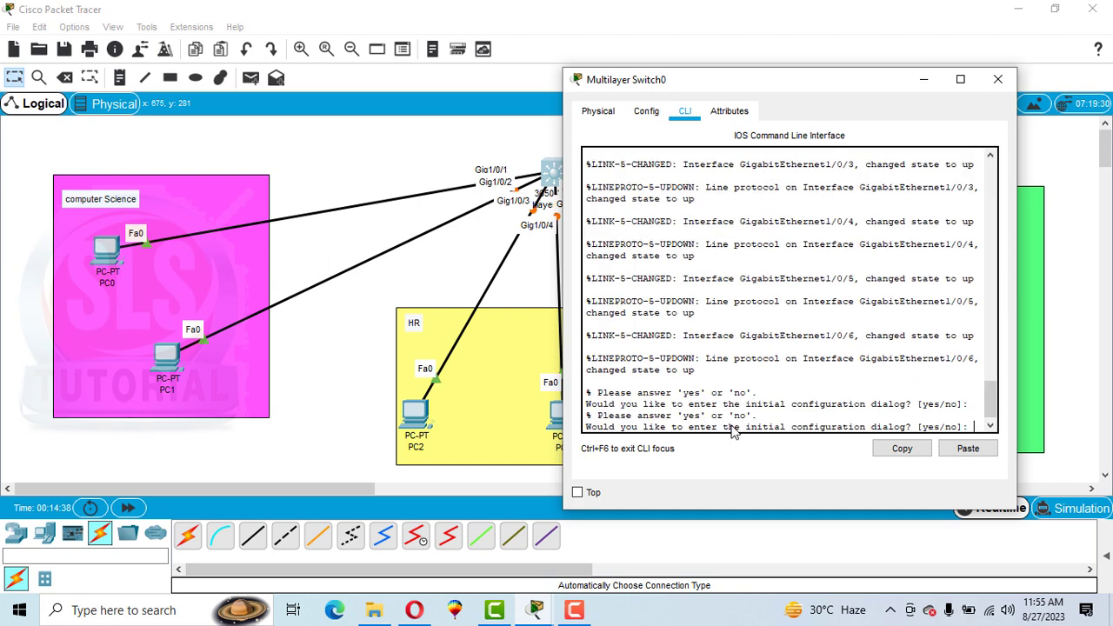
pyautogui.write('n')
pyautogui.press('Return')
pyautogui.press('Return')
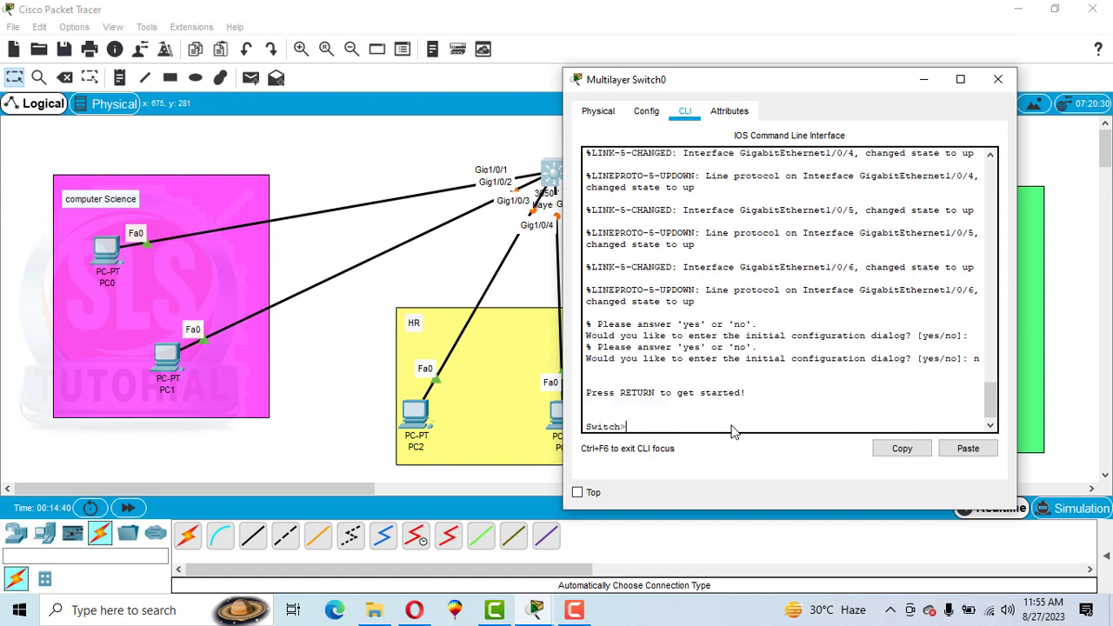
# Enter privileged and global configuration mode on the switch and set its hostname to SLS.
pyautogui.write('en')
pyautogui.press('Return')
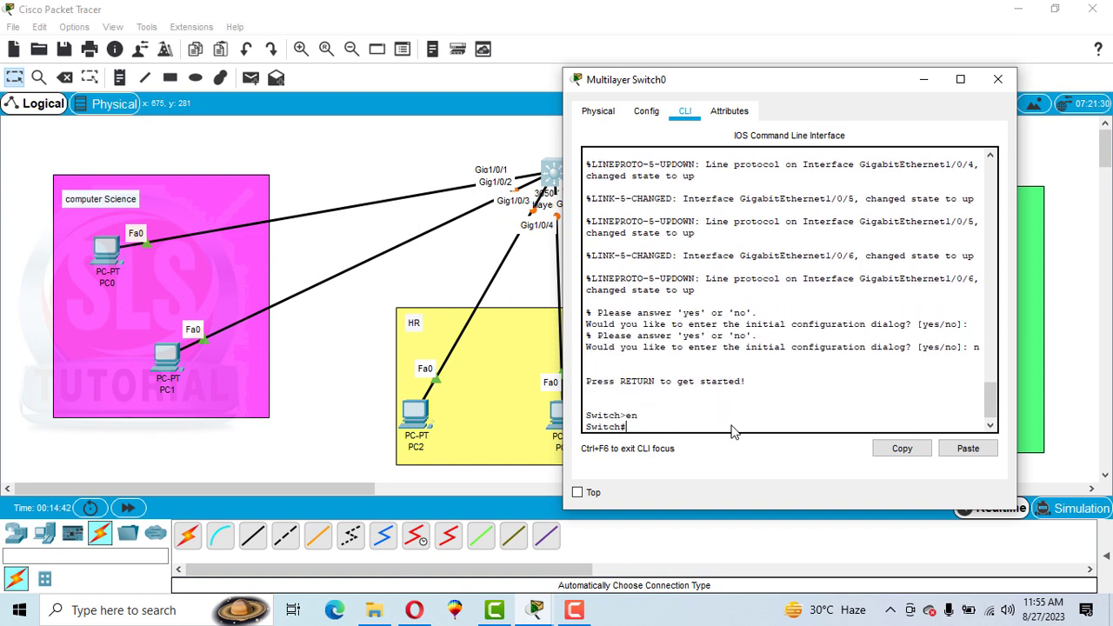
pyautogui.write('config t')
pyautogui.press('Return')
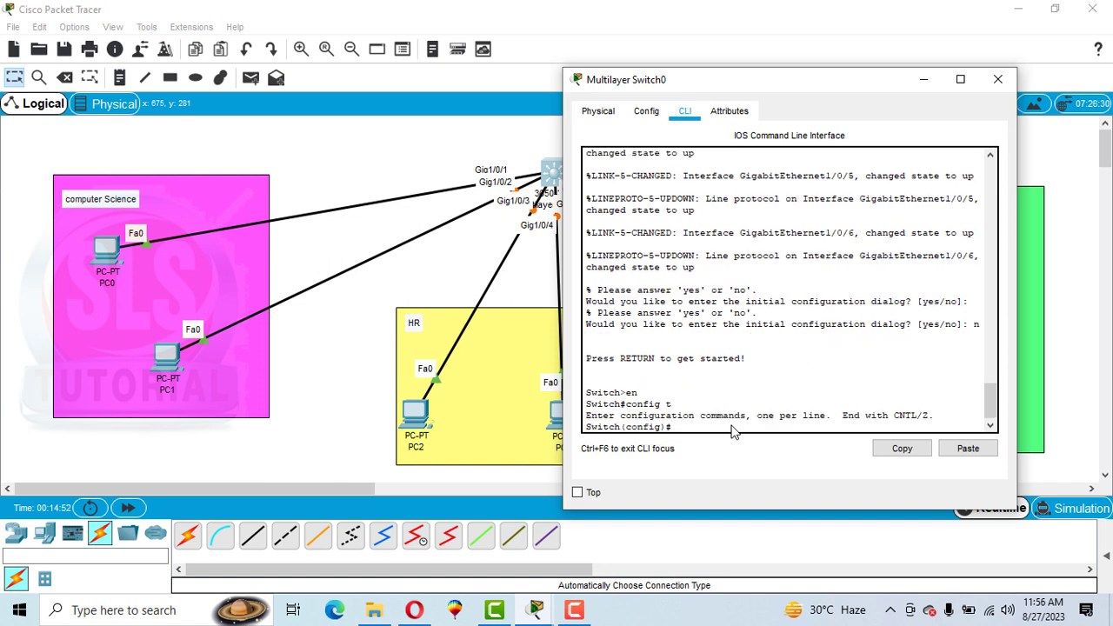
pyautogui.write('hostname SLS')
pyautogui.press('Return')
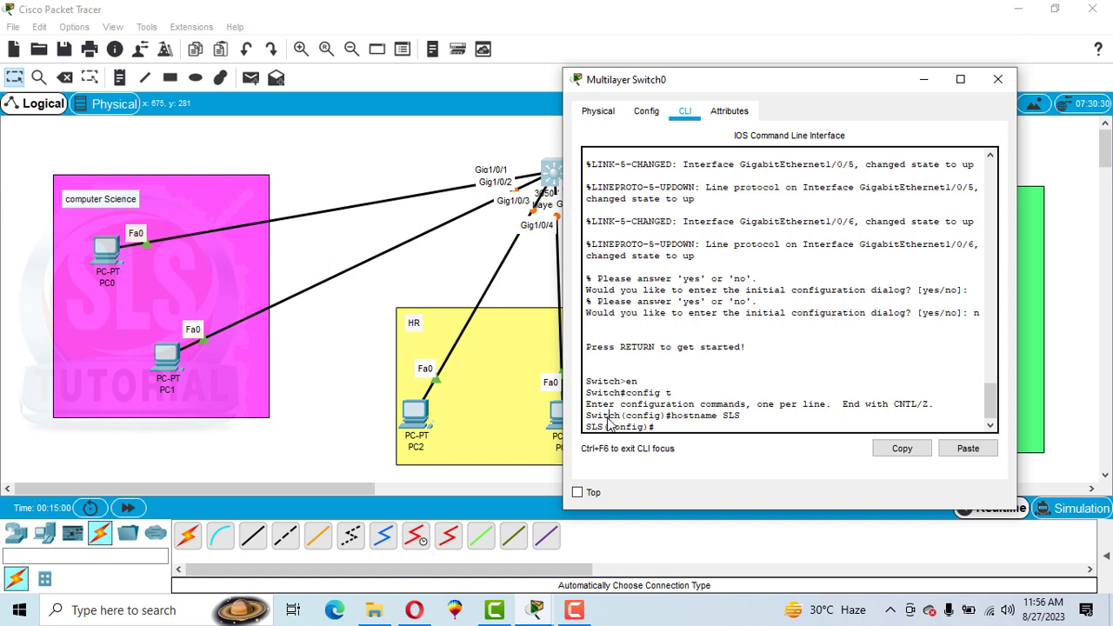
# Create VLAN 5 on the switch and name it CS.
pyautogui.moveTo(628, 80); pyautogui.dragTo(701, 76)
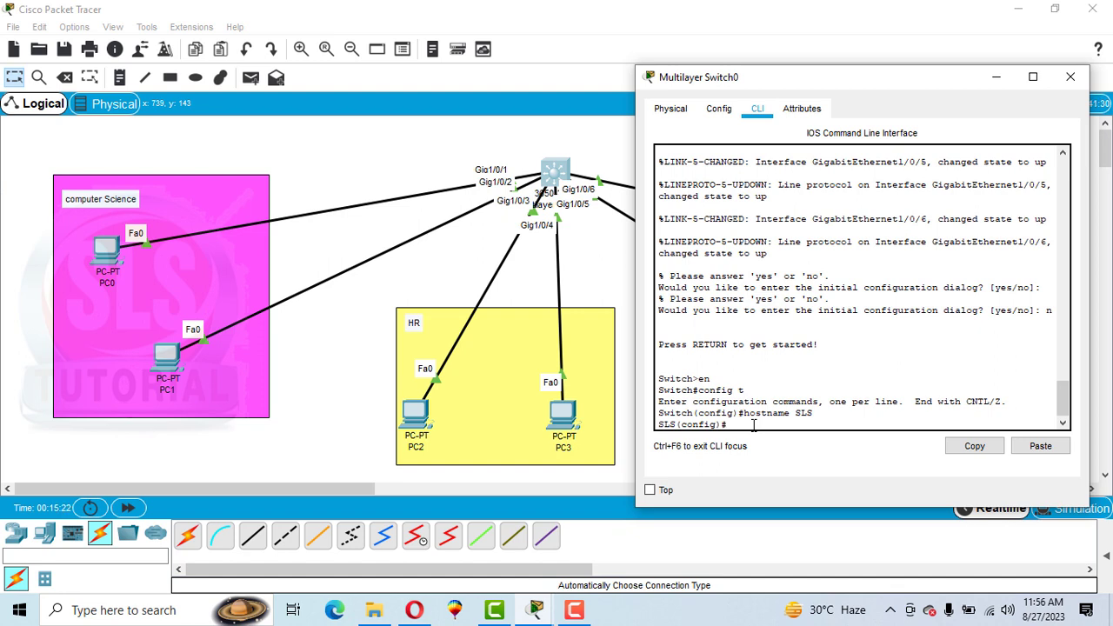
pyautogui.write('vlan')
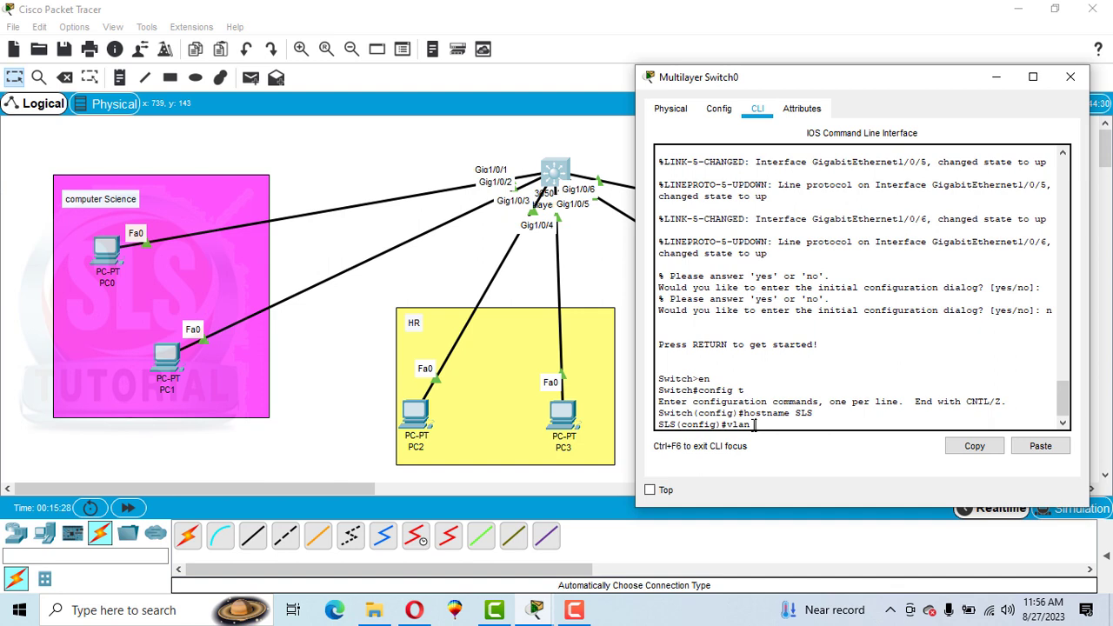
pyautogui.write(' 5')
pyautogui.press('Return')
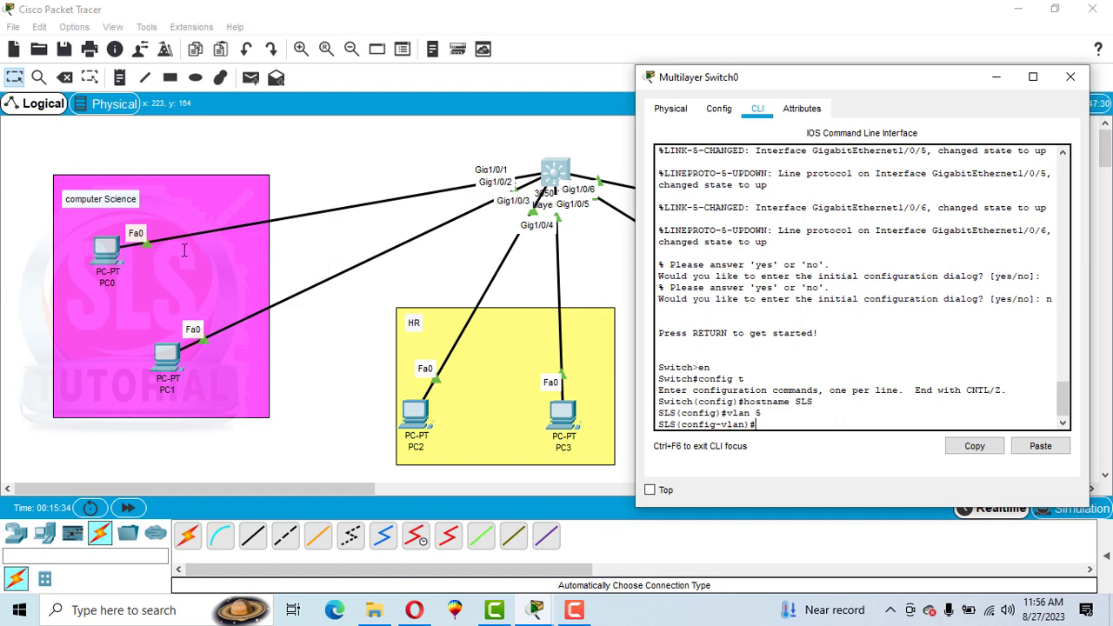
pyautogui.write('name CS')
pyautogui.press('Return')
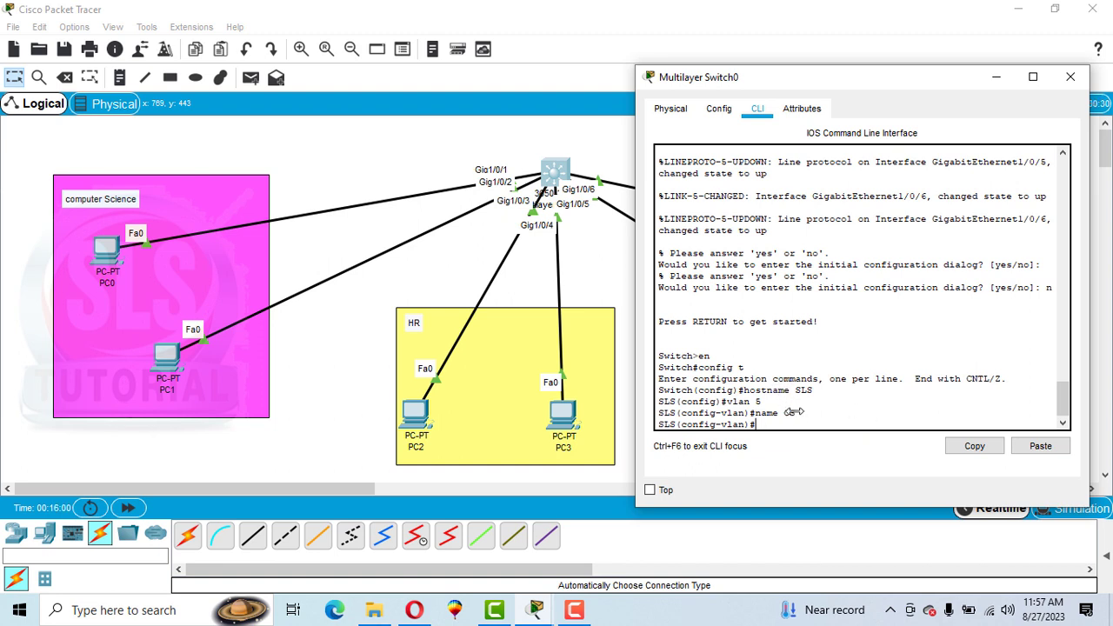
# Create VLAN 10 on the switch and name it HR.
pyautogui.write('vlan 10')
pyautogui.press('Return')
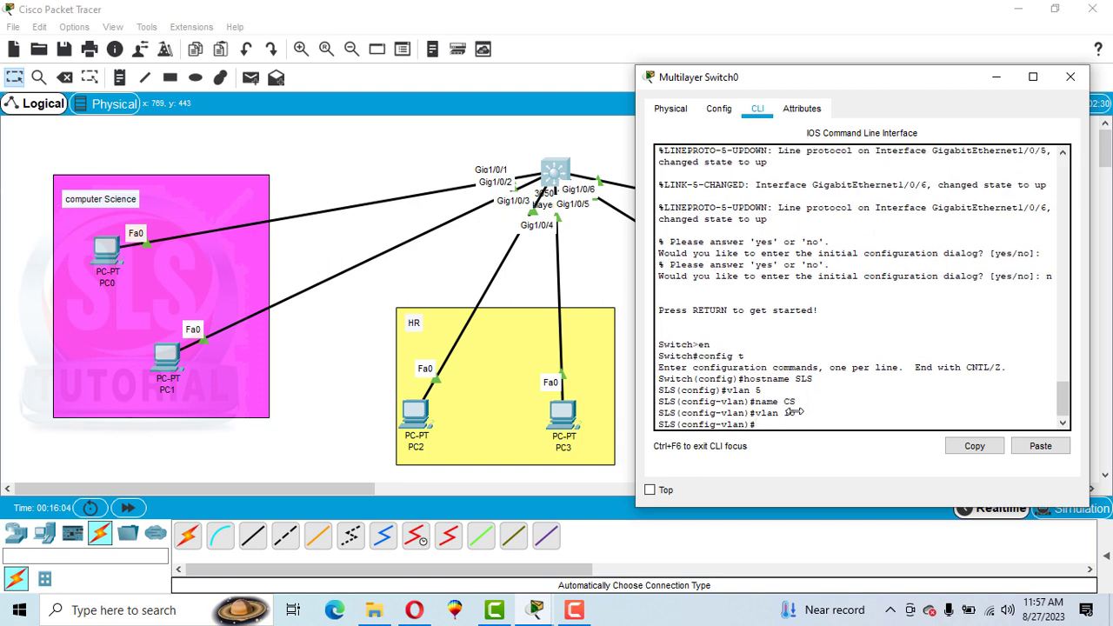
pyautogui.write('name HR')
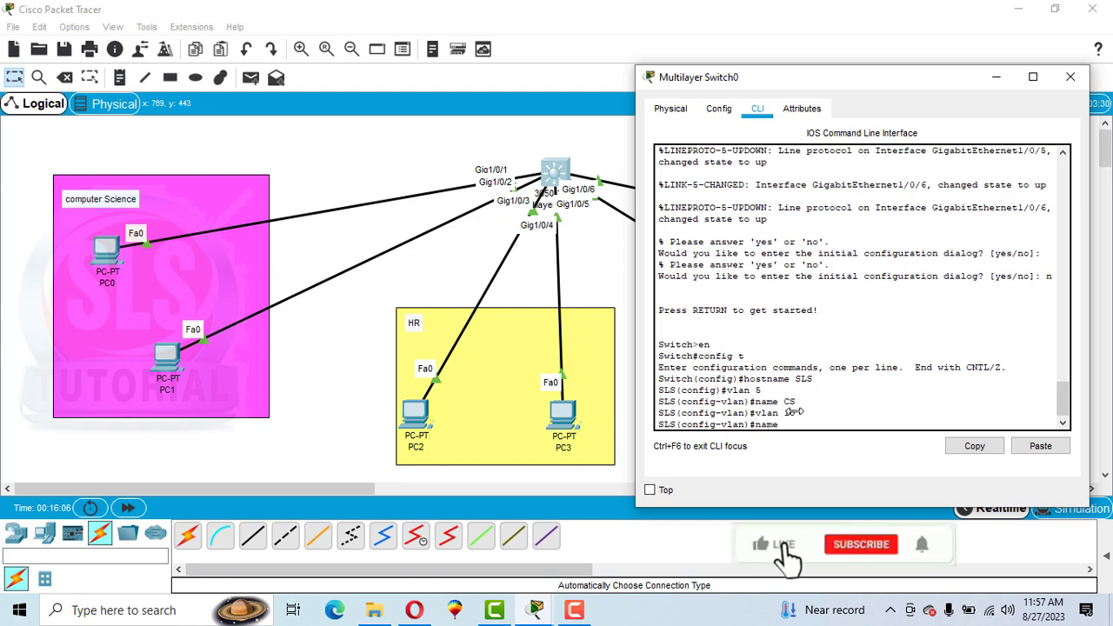
pyautogui.press('Return')
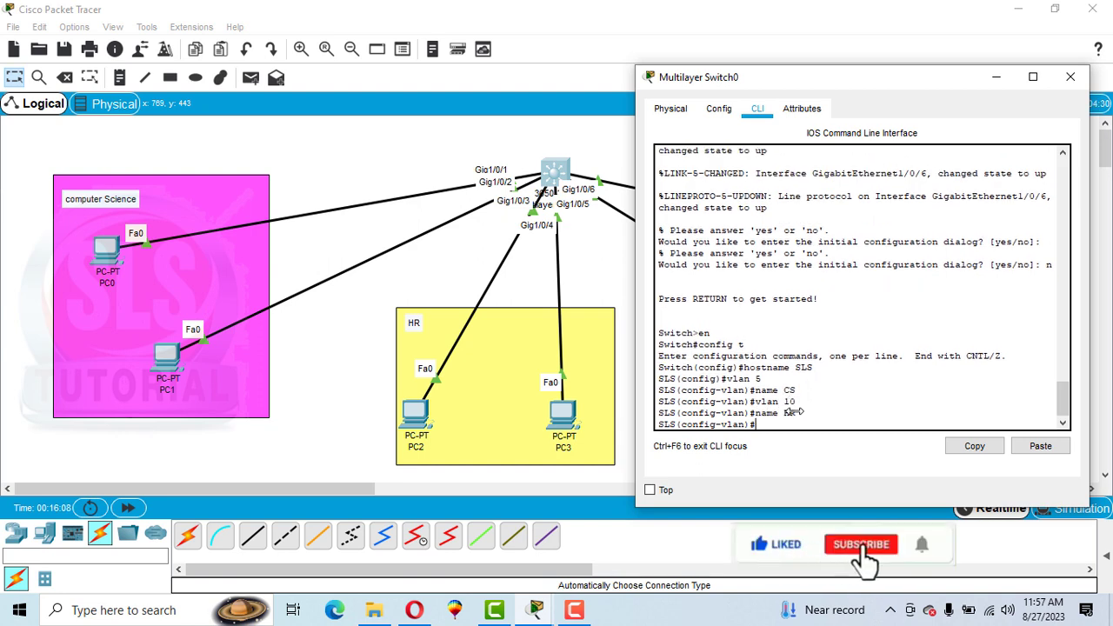
# Create VLAN 15 on the switch and name it SE.
pyautogui.write('vlan')
pyautogui.write(' 20')
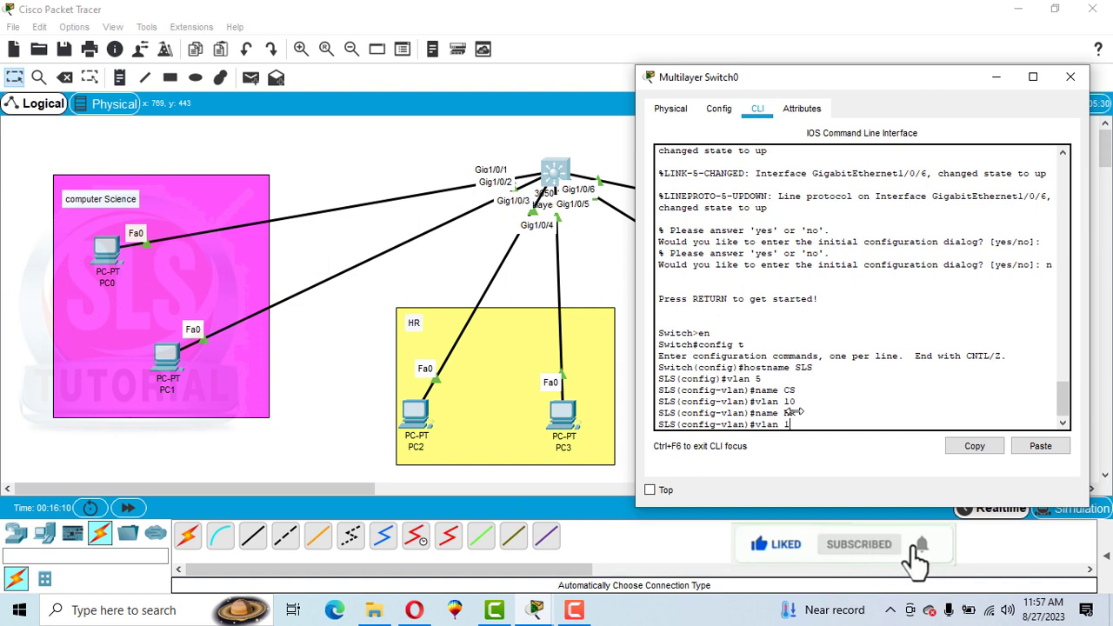
pyautogui.press('Return')
pyautogui.write('name')
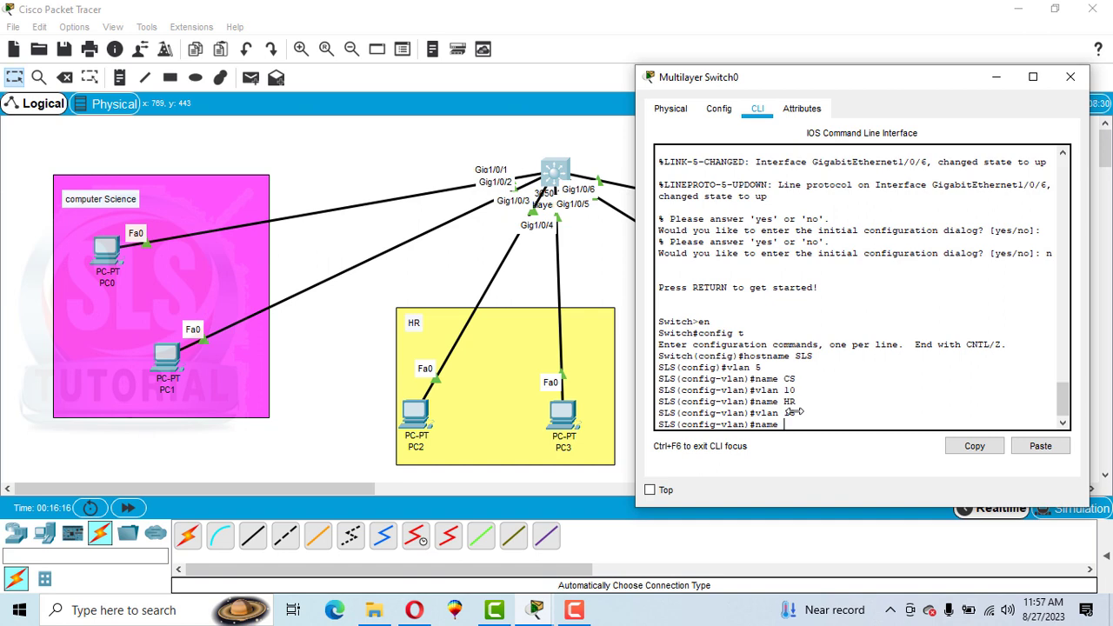
pyautogui.write(' SE')
pyautogui.press('Return')
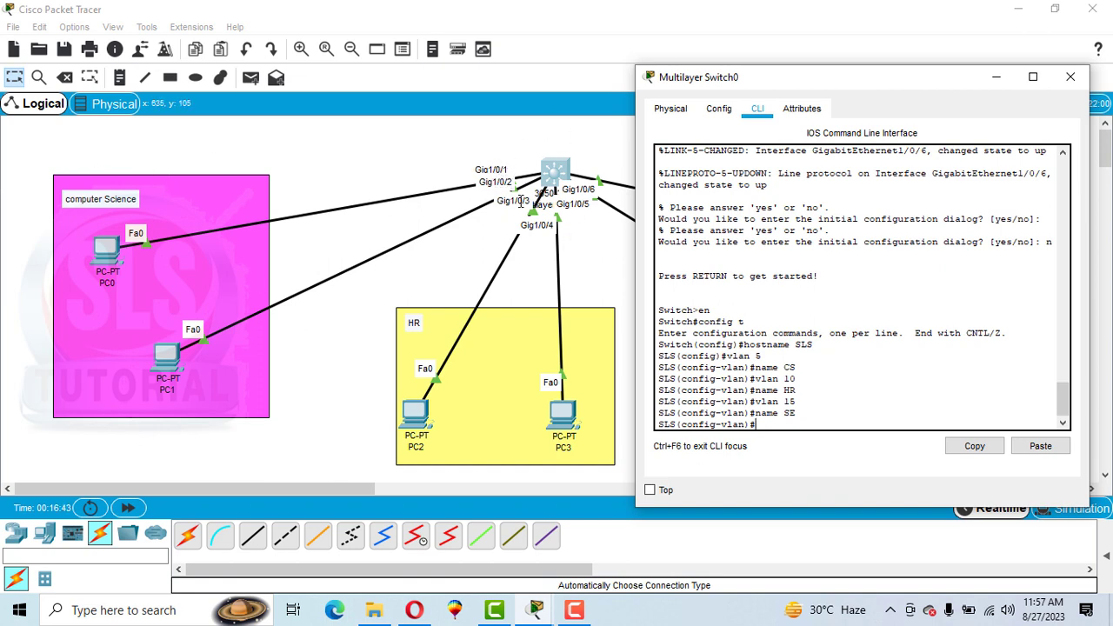
# Try to enter configuration of the interface range g0/0/1-2 on the switch.
pyautogui.write('int')
pyautogui.moveTo(769, 83); pyautogui.dragTo(779, 84)
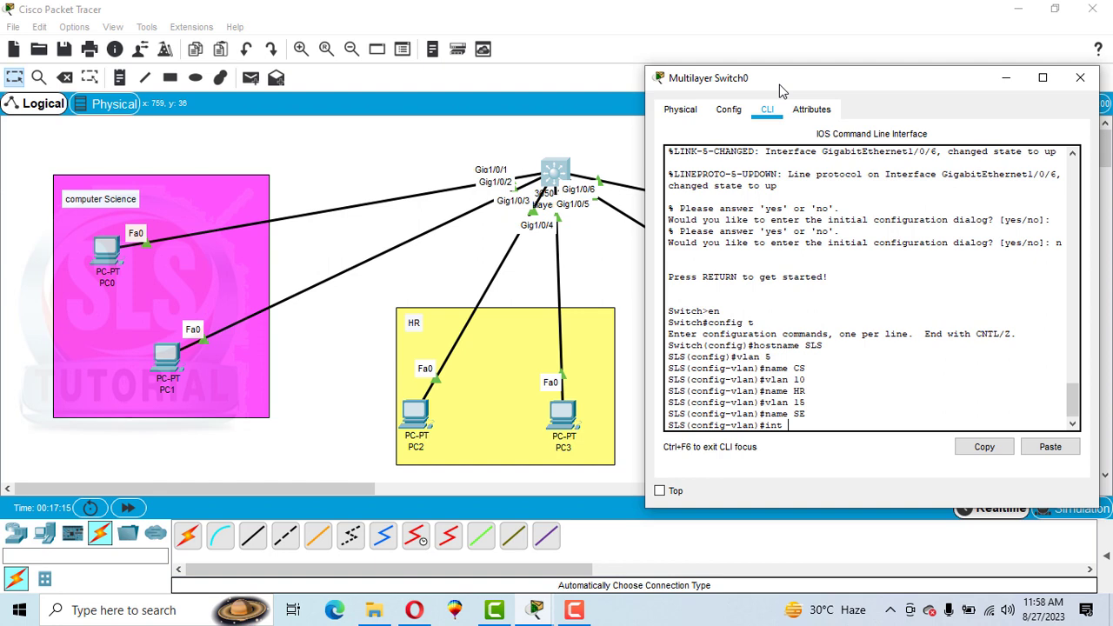
pyautogui.write('ange g0/0')
pyautogui.write('/1-2')
pyautogui.press('BackSpace')
pyautogui.write('4')
pyautogui.press('BackSpace')
pyautogui.write('2')
pyautogui.press('Return')
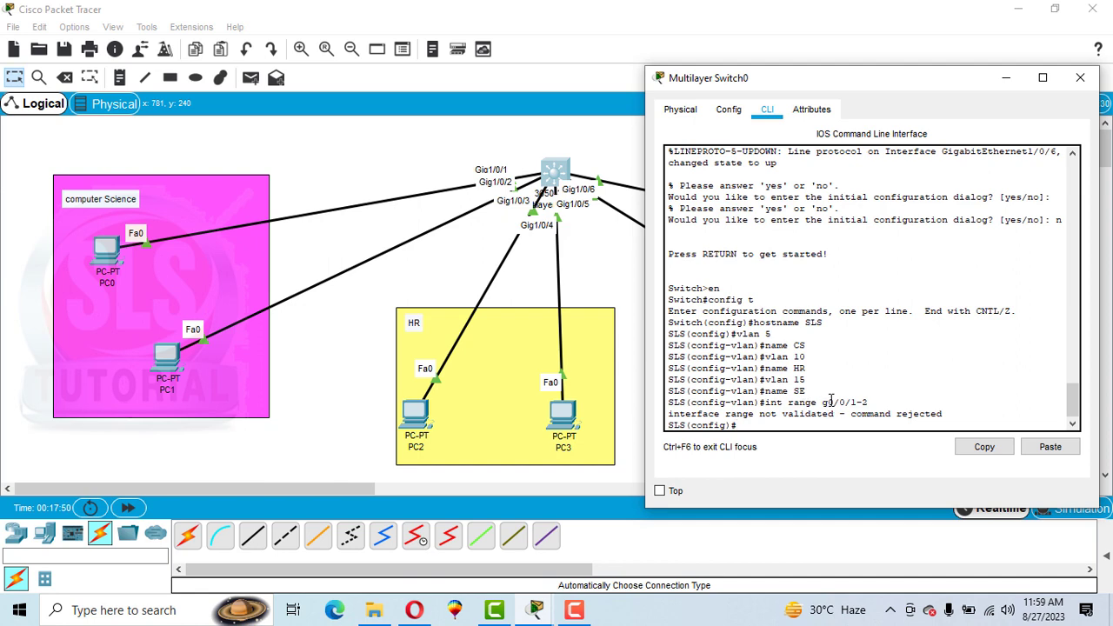
# Enter configuration of the interface range g1/0/1-2, which connects the computer Science PCs.
pyautogui.moveTo(829, 402); pyautogui.dragTo(834, 401)
pyautogui.click(773, 419)
pyautogui.press('Up')
pyautogui.press('BackSpace')
pyautogui.write('1/0/1-2')
pyautogui.press('Return')
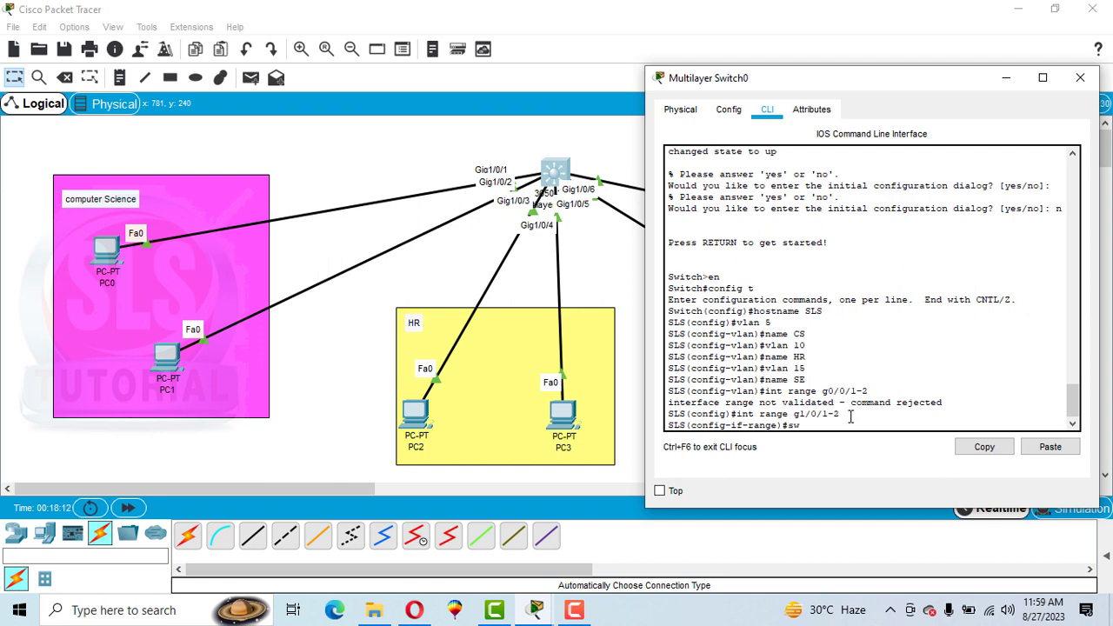
# Assign the selected port range to VLAN 5 and set its switchport mode to access.
pyautogui.write('itchport access vlan')
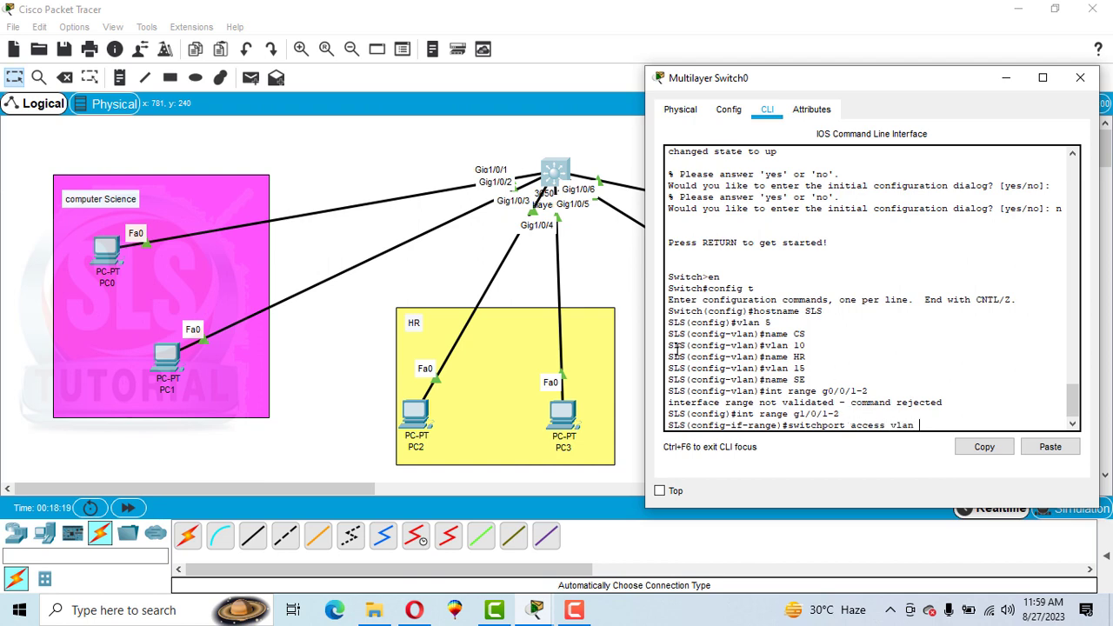
pyautogui.moveTo(812, 335); pyautogui.dragTo(737, 322)
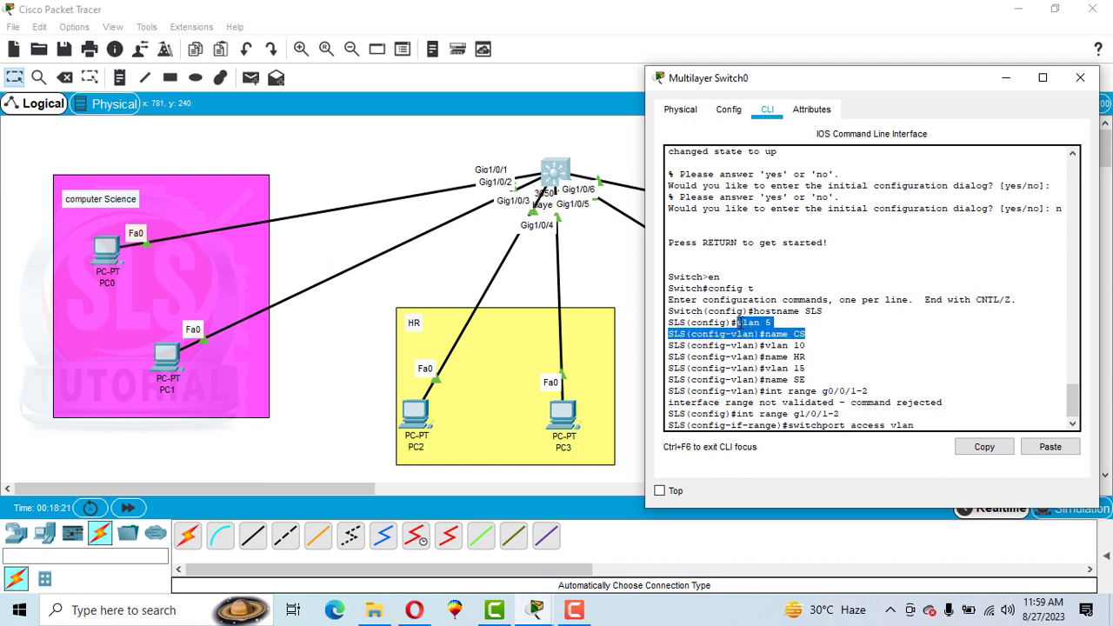
pyautogui.click(929, 425)
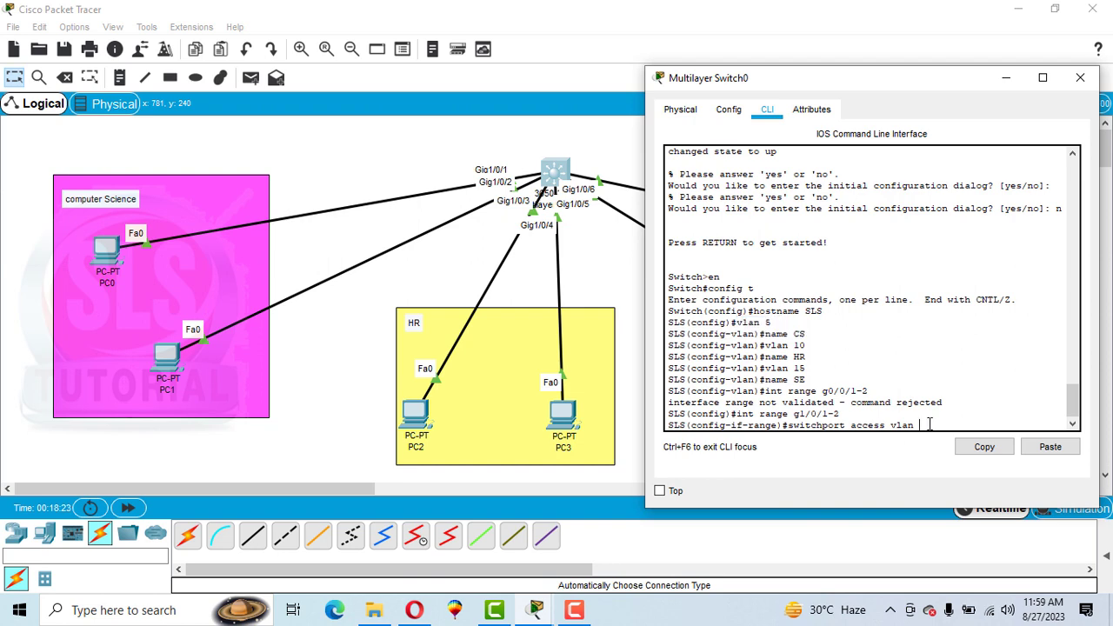
pyautogui.write('5')
pyautogui.press('Return')
pyautogui.write('swit')
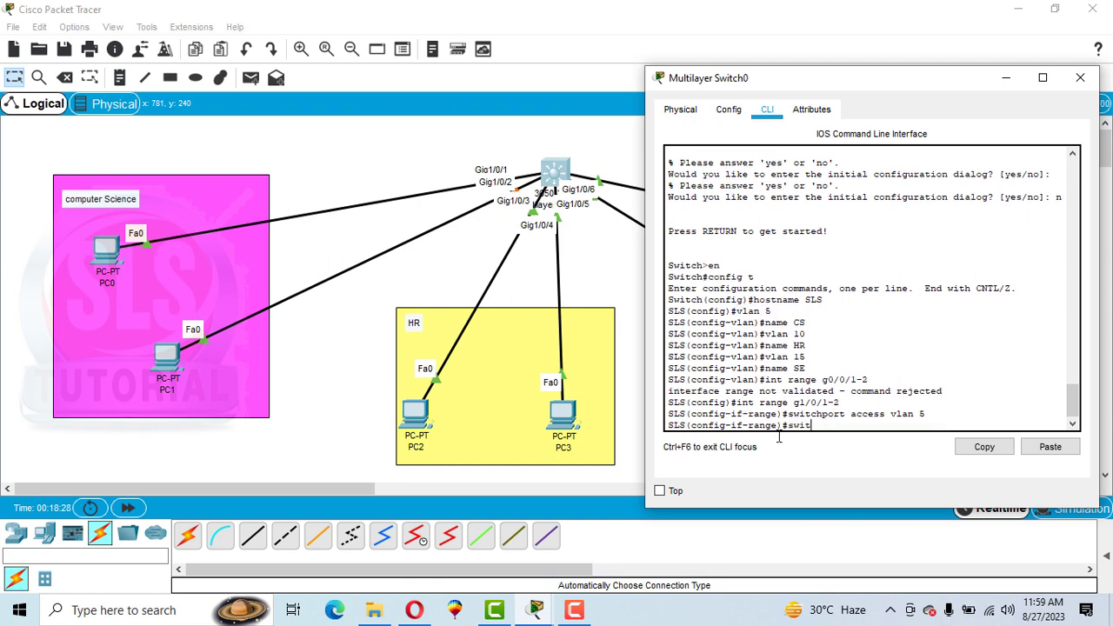
pyautogui.write('chport mode access')
pyautogui.press('Return')
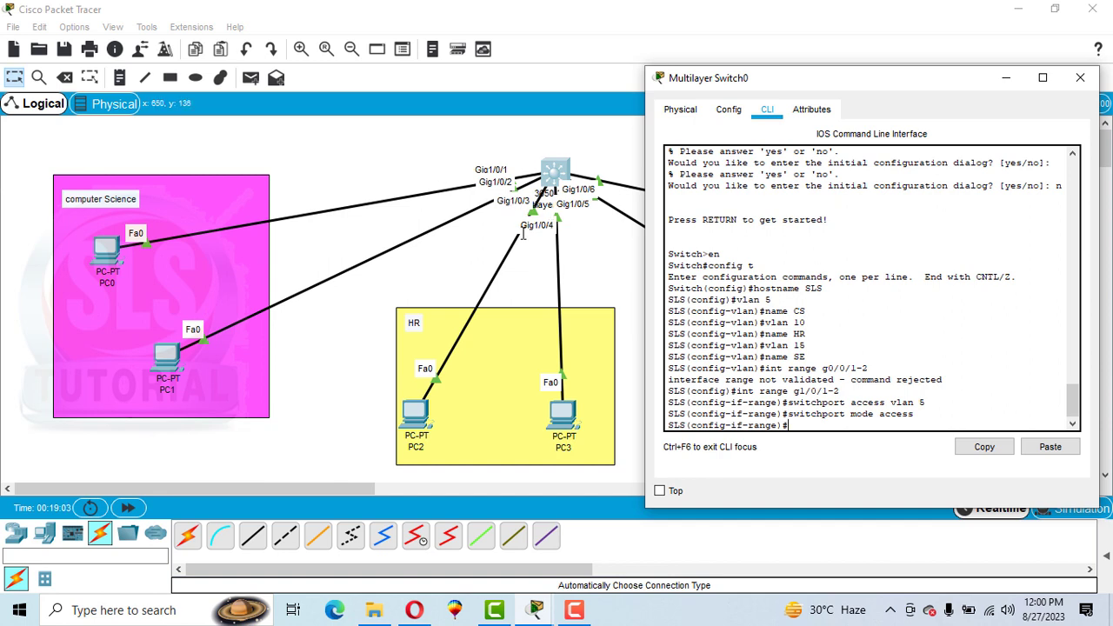
# Enter configuration of interface g1/0/3 and assign it to access VLAN 10.
pyautogui.write('int g1/0/3')
pyautogui.press('Return')
pyautogui.write('switchport mode access')
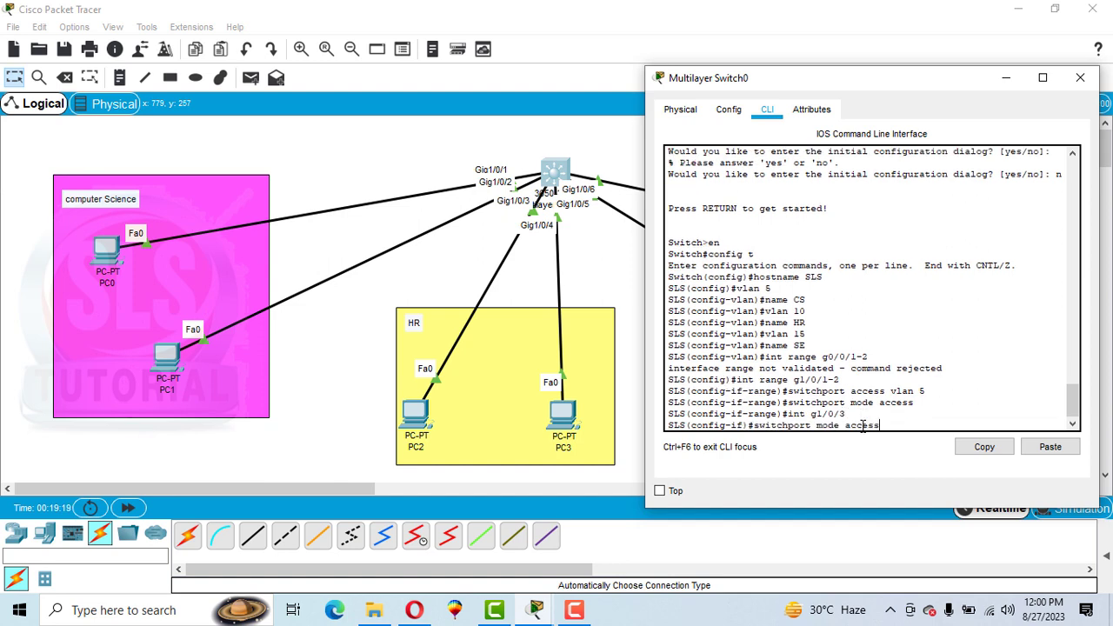
pyautogui.press('Up')
pyautogui.moveTo(789, 322); pyautogui.dragTo(766, 311)
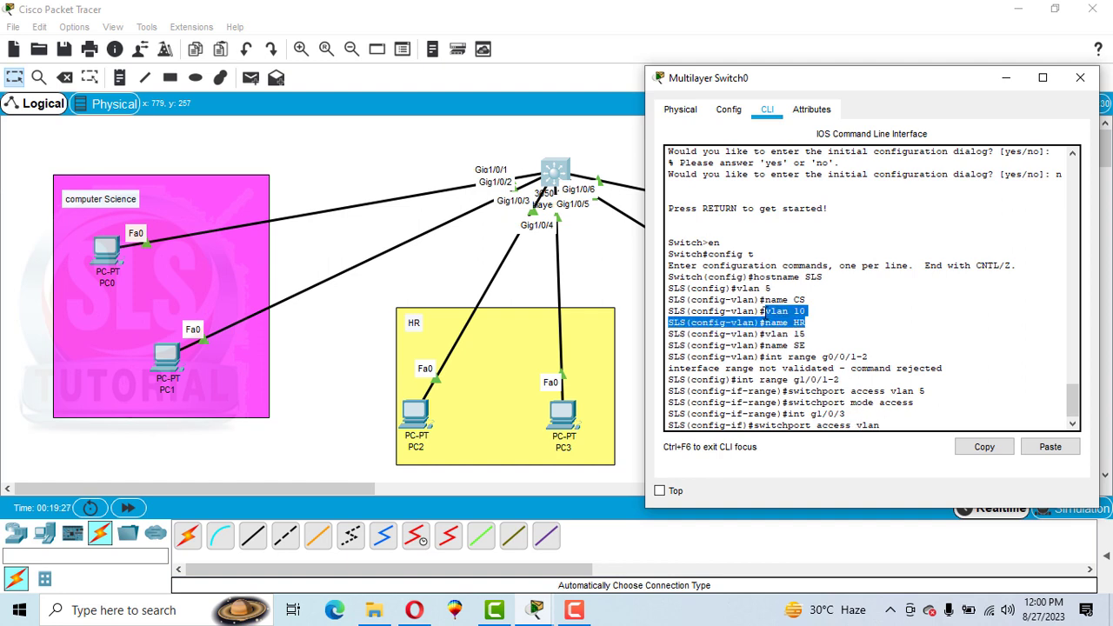
pyautogui.click(894, 426)
pyautogui.write('10')
pyautogui.press('Return')
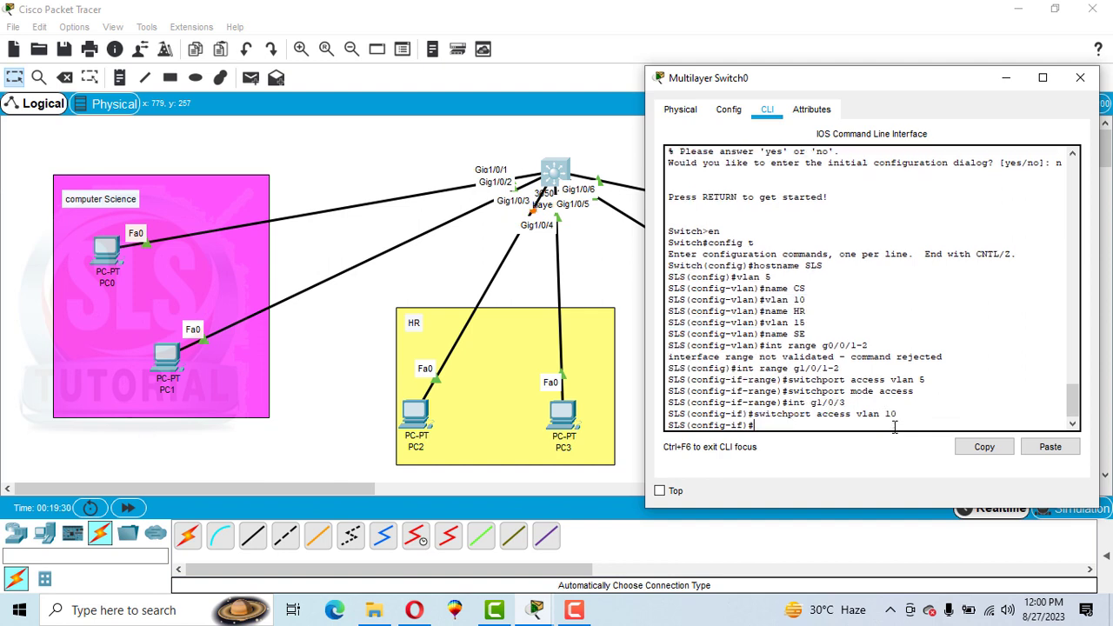
# Set the switchport mode of interface g1/0/3 to access.
pyautogui.press('Up')
pyautogui.press('Up')
pyautogui.press('Up')
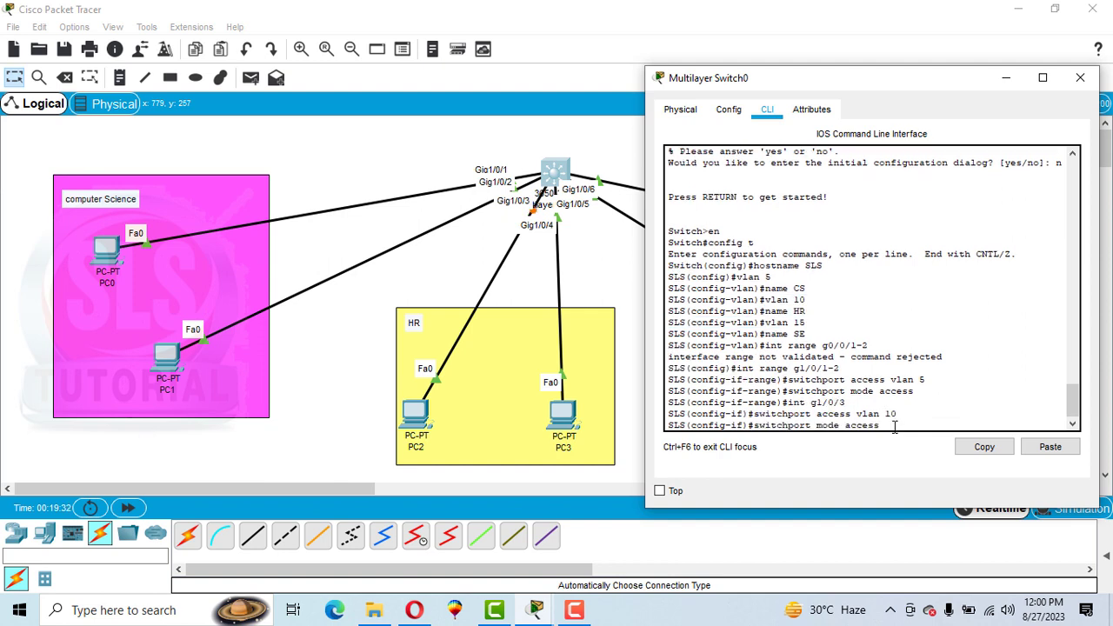
pyautogui.press('Return')
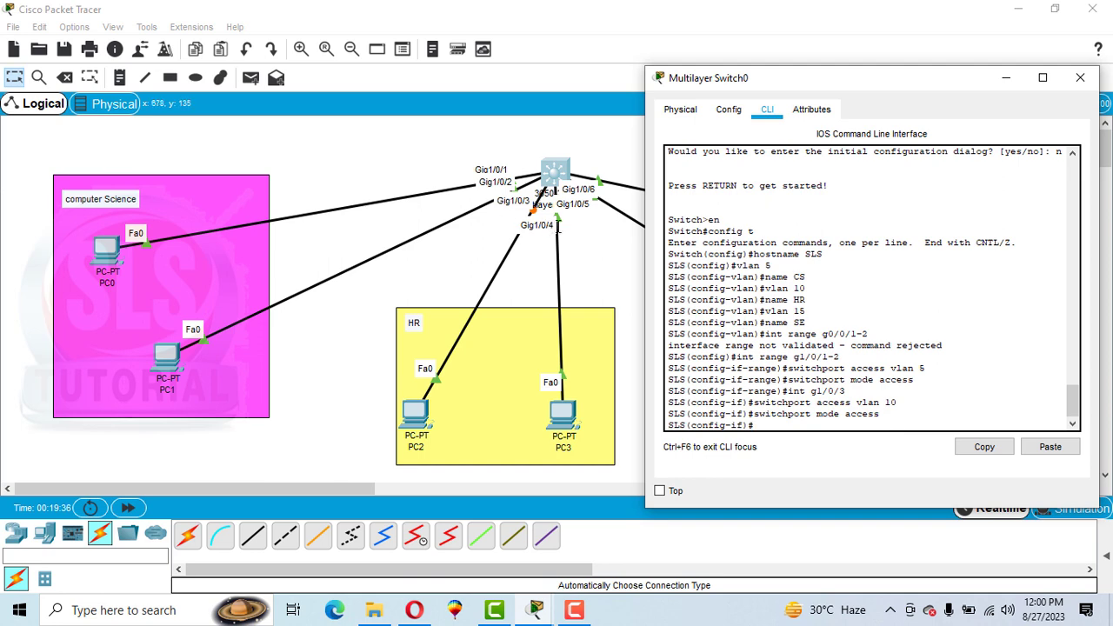
# Enter configuration of interface g1/0/4, assign it to access VLAN 10 and set its switchport mode to access.
pyautogui.write('int g01/0/4')
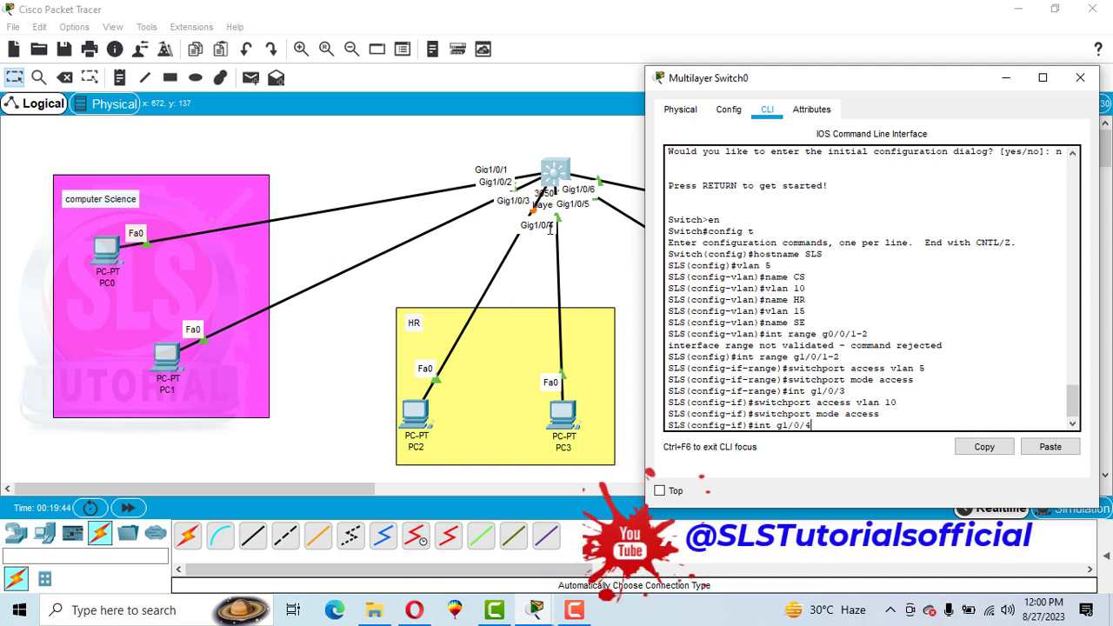
pyautogui.press('Return')
pyautogui.write('switchport mode access')
pyautogui.press('Up')
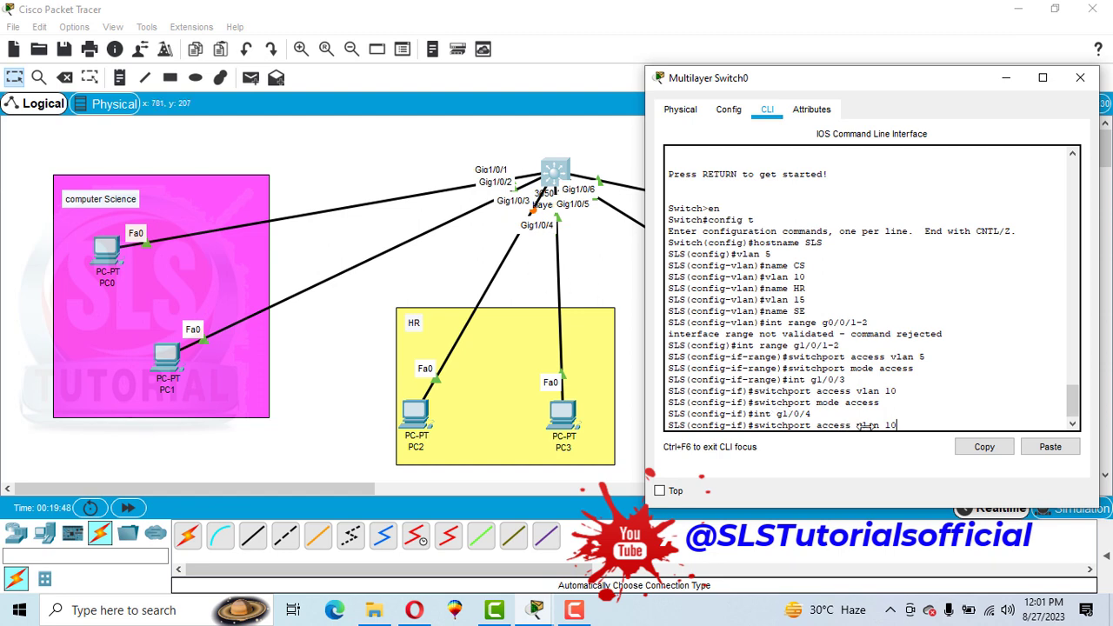
pyautogui.press('Return')
pyautogui.press('Up')
pyautogui.press('Up')
pyautogui.press('Up')
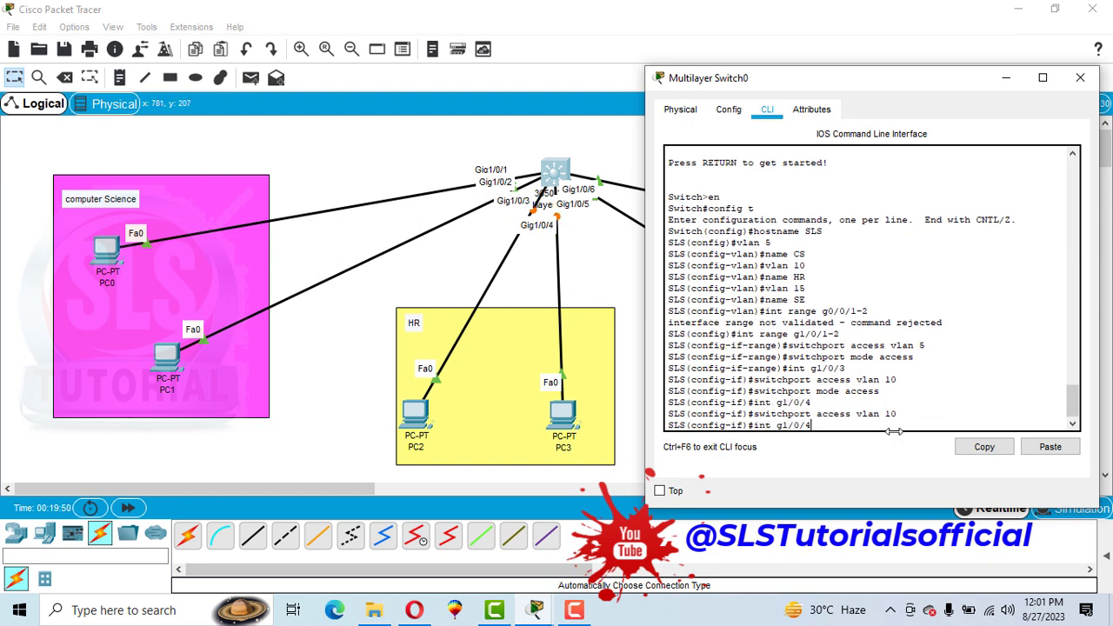
pyautogui.press('Return')
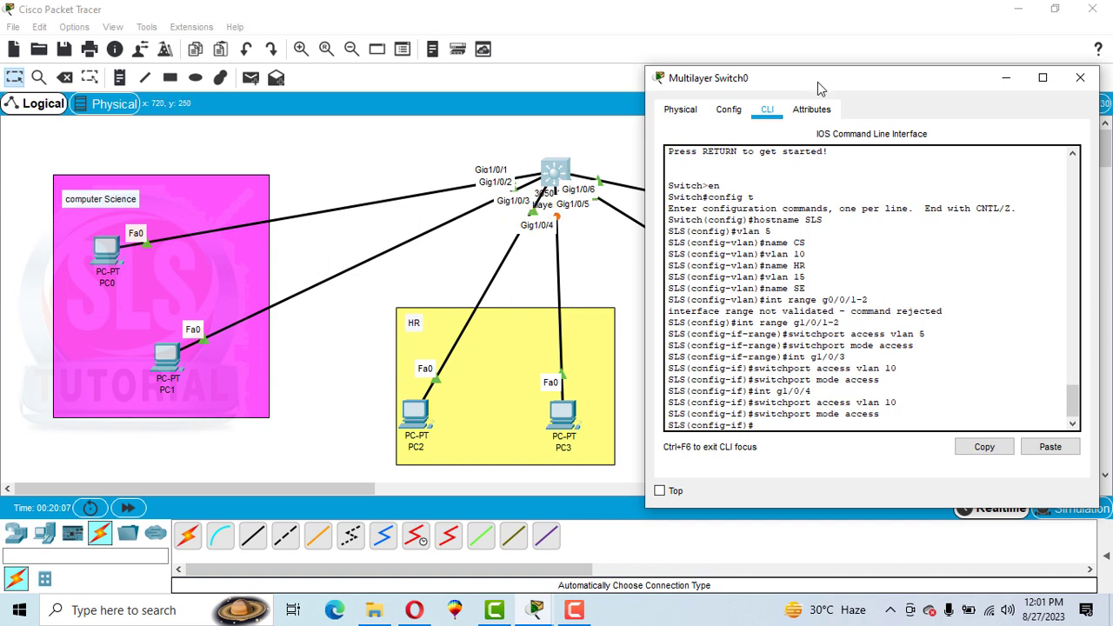
# Enter configuration of the interface range g1/0/5-6, which connects the Software Engineering PCs.
pyautogui.moveTo(813, 82); pyautogui.dragTo(383, 72)
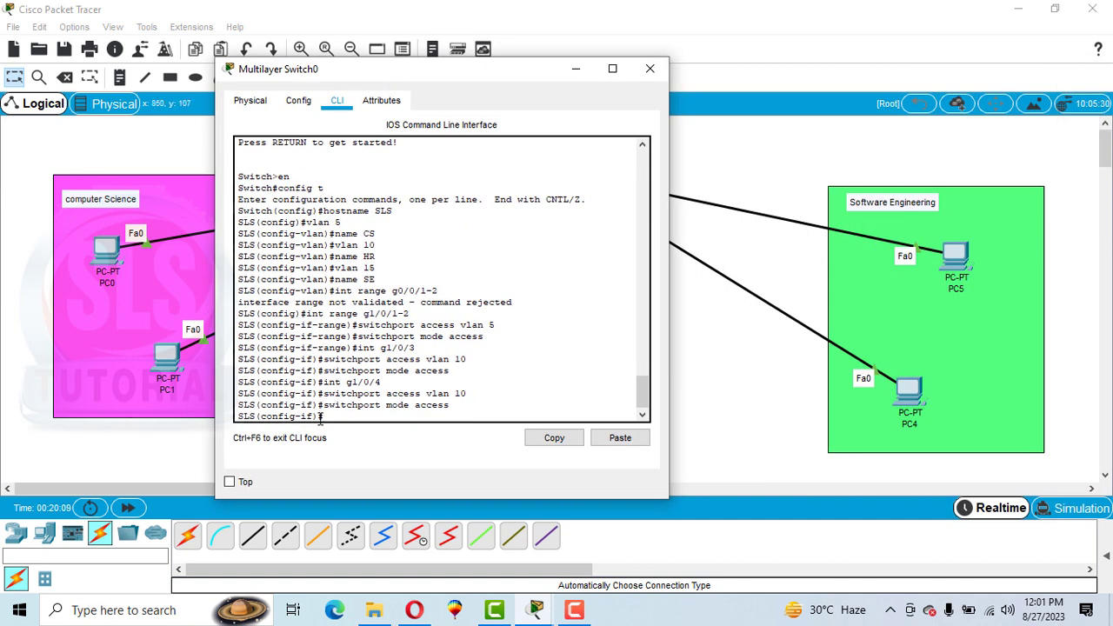
pyautogui.write('int range g1/0/')
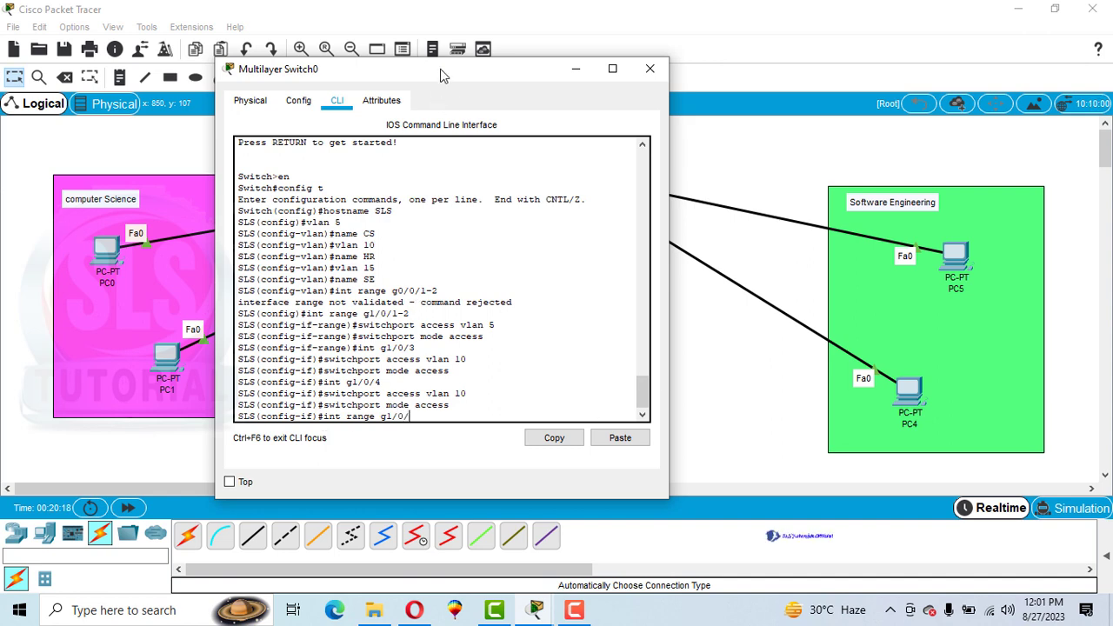
pyautogui.moveTo(440, 69)
pyautogui.mouseDown()
pyautogui.moveTo(255, 116)
pyautogui.moveTo(426, 80)
pyautogui.mouseUp()
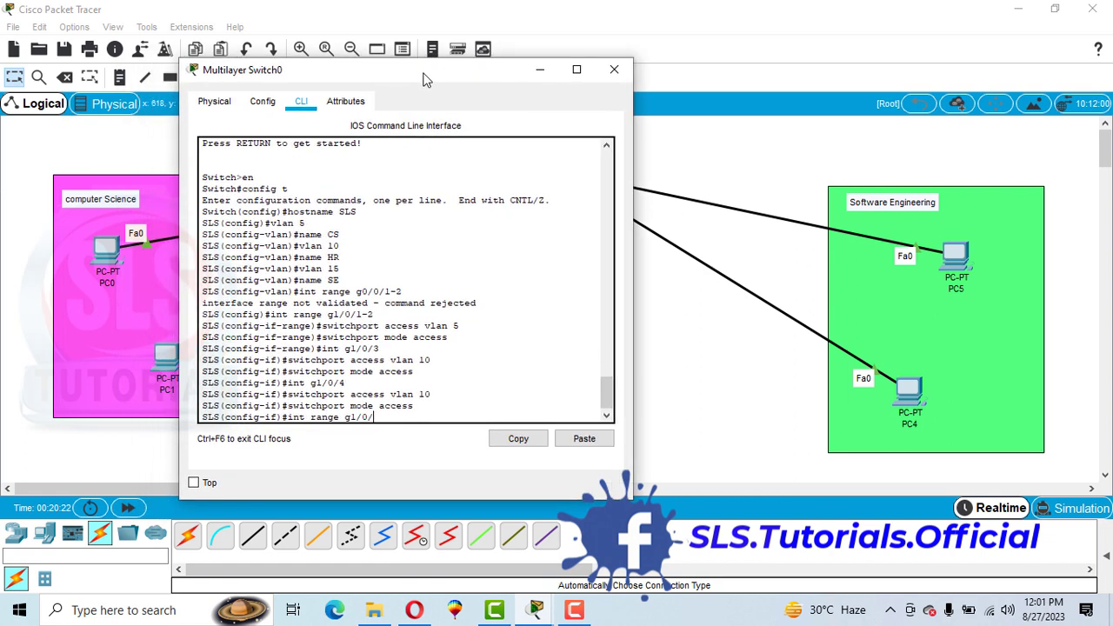
pyautogui.write('5-6')
pyautogui.press('Return')
# Assign the selected port range to access VLAN 15 and set its switchport mode to access.
pyautogui.press('Up')
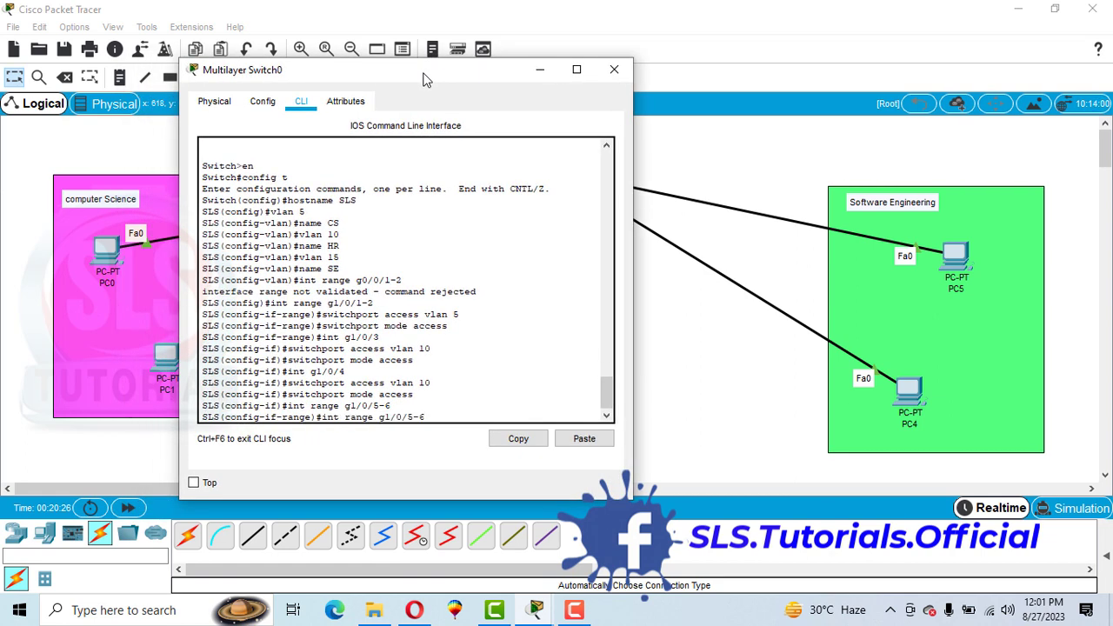
pyautogui.press('Up')
pyautogui.press('Up')
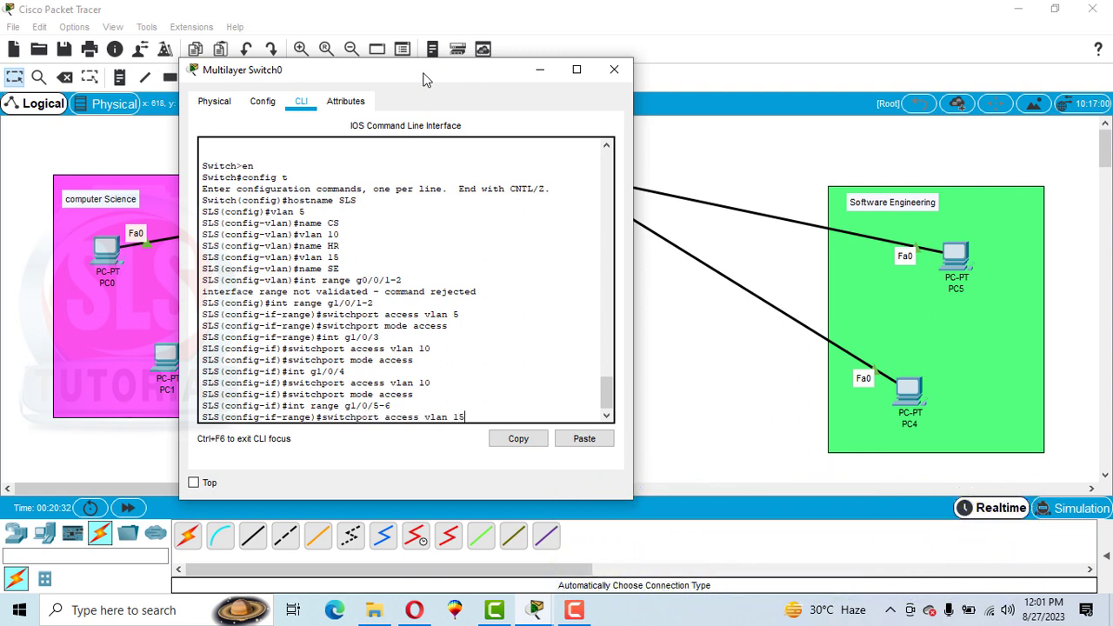
pyautogui.press('Return')
pyautogui.press('Up')
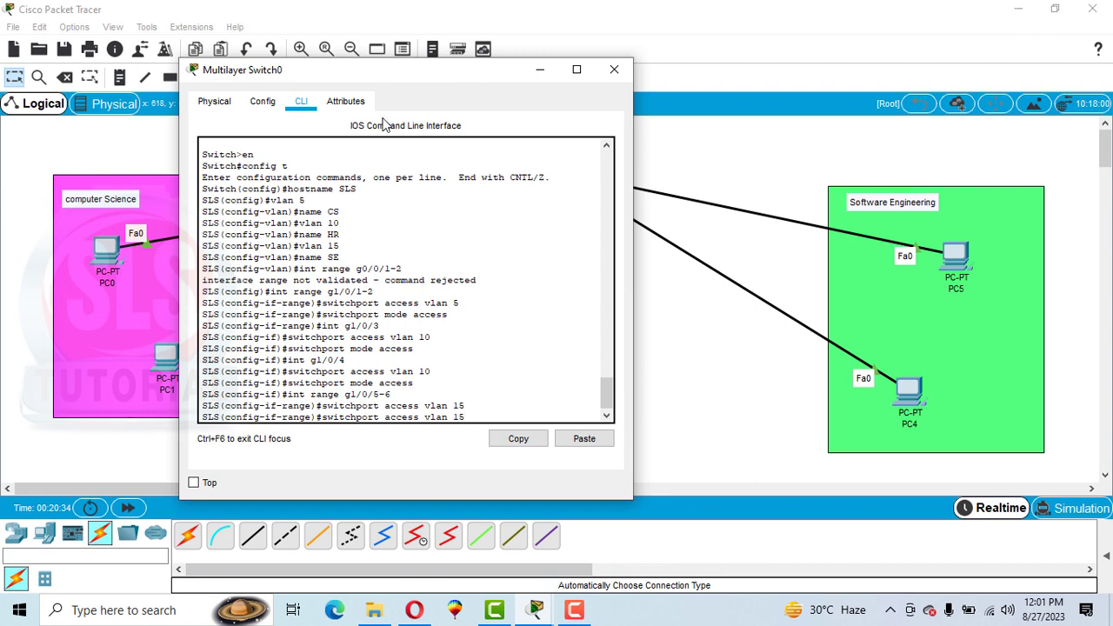
pyautogui.press('Up')
pyautogui.press('Up')
pyautogui.press('Return')
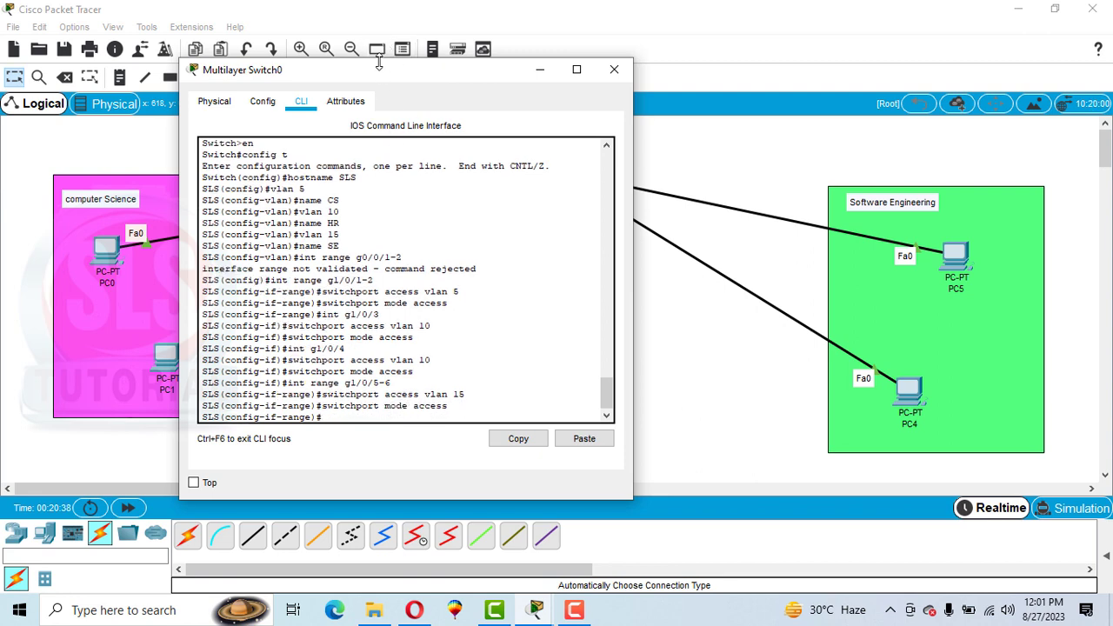
# Leave configuration mode with end, save the switch configuration with wr and close the switch window.
pyautogui.moveTo(383, 74); pyautogui.dragTo(504, 47)
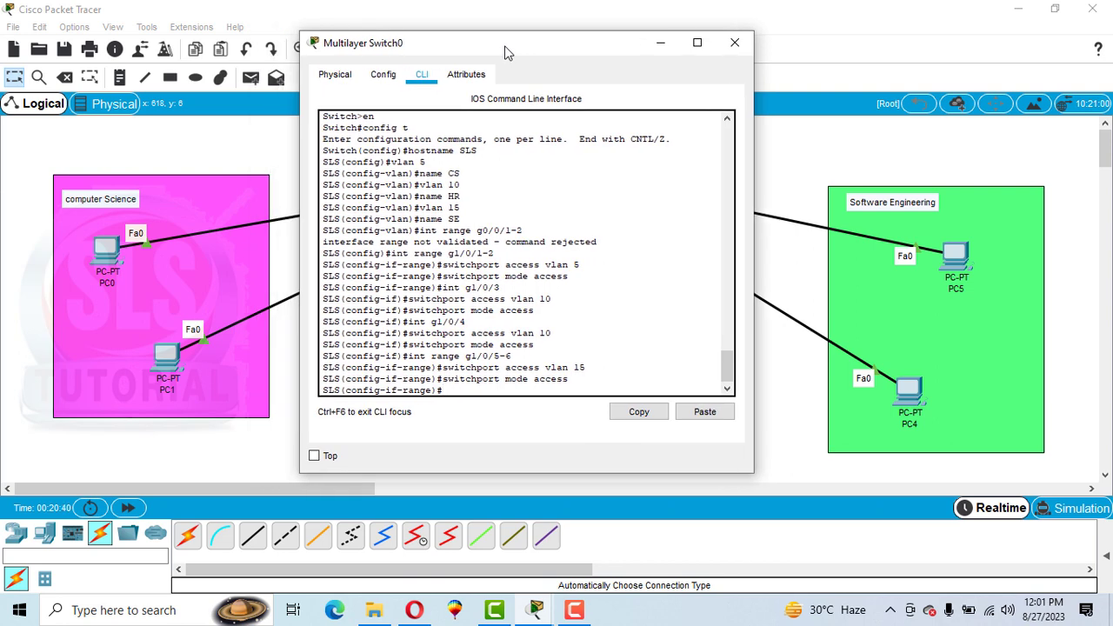
pyautogui.write('end')
pyautogui.press('Return')
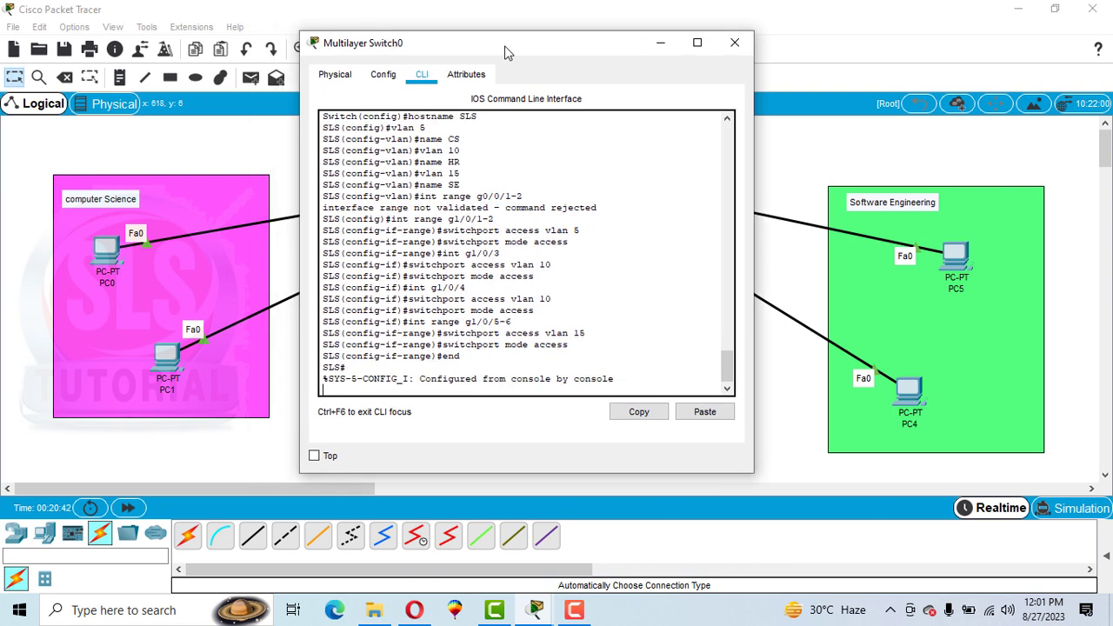
pyautogui.press('Return')
pyautogui.write('w')
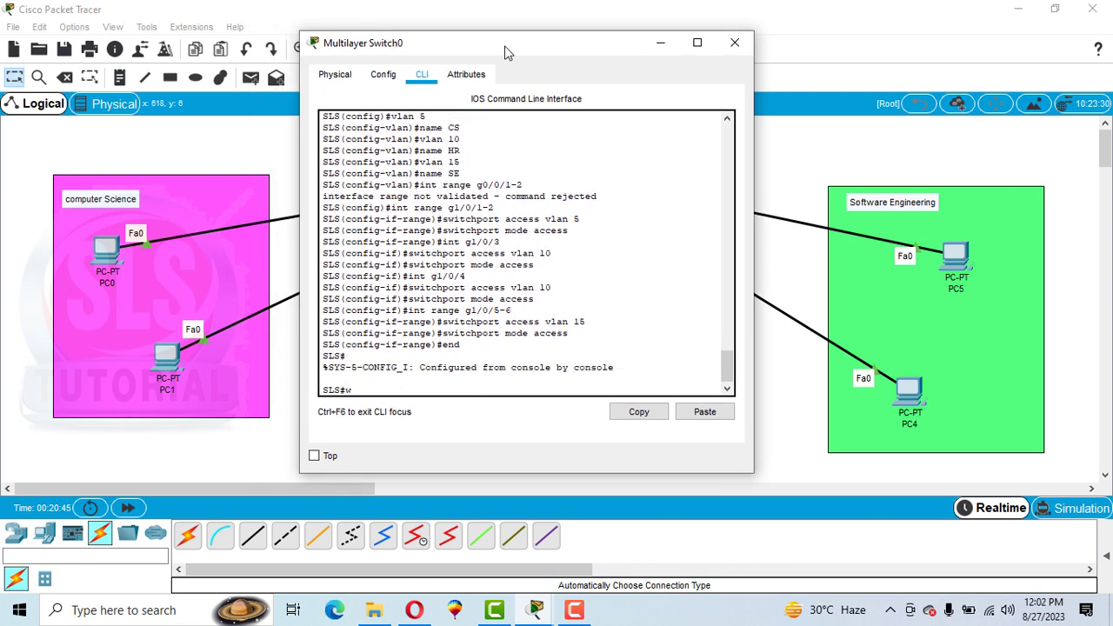
pyautogui.write('r')
pyautogui.press('Return')
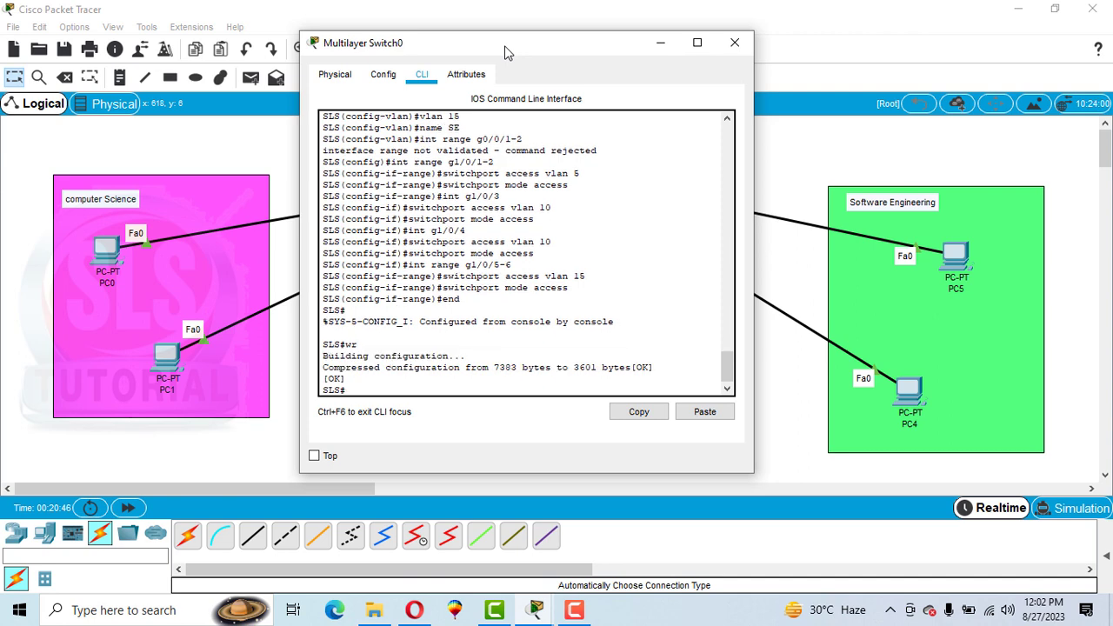
pyautogui.click(734, 42)
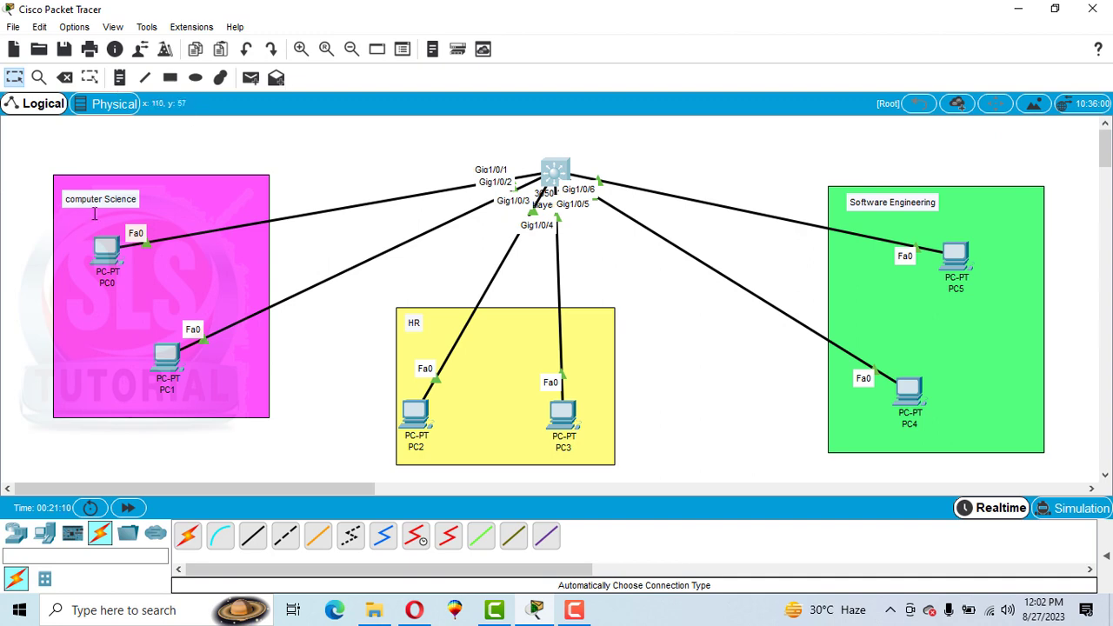
# Open the Command Prompt on PC1 and ping 192.168.11.10 in the HR department.
pyautogui.click(167, 357)
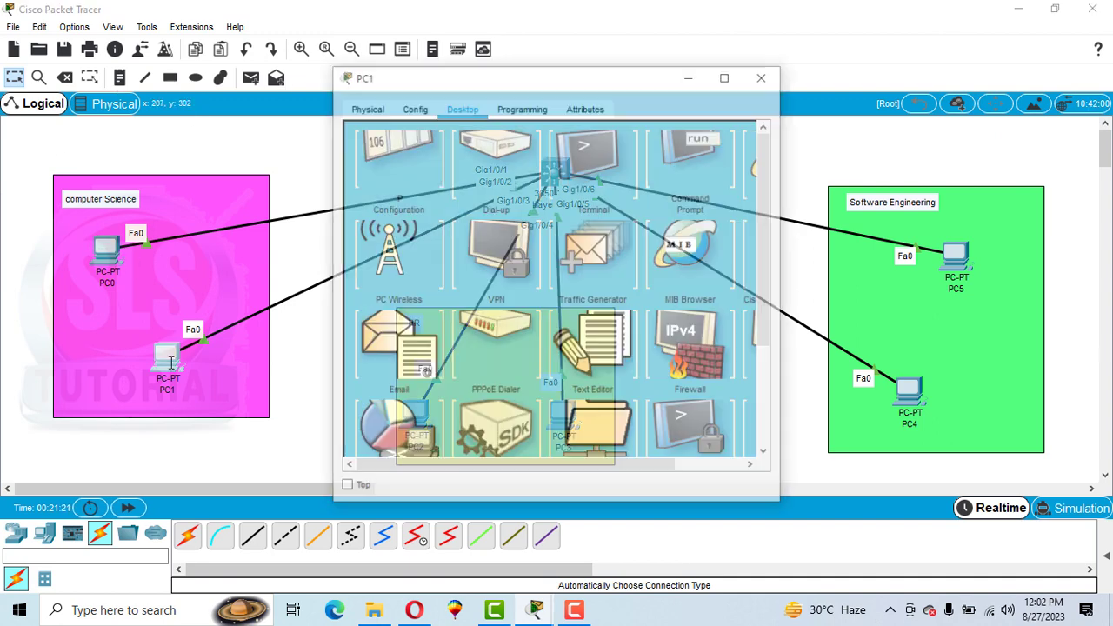
pyautogui.click(672, 177)
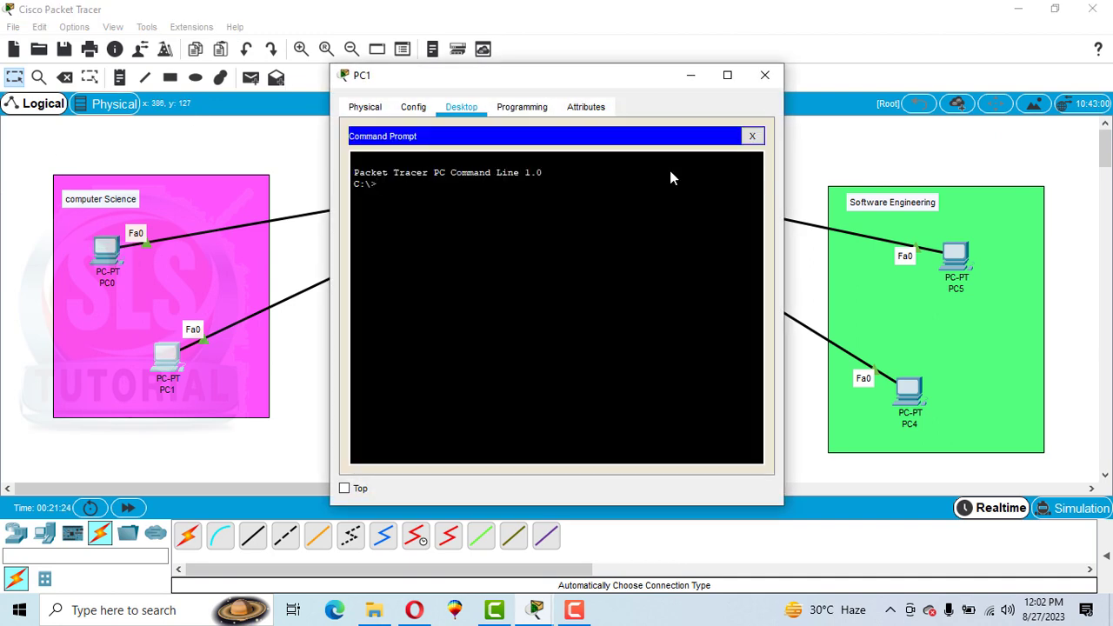
pyautogui.write('po')
pyautogui.press('BackSpace')
pyautogui.write('ing 192.168.11.')
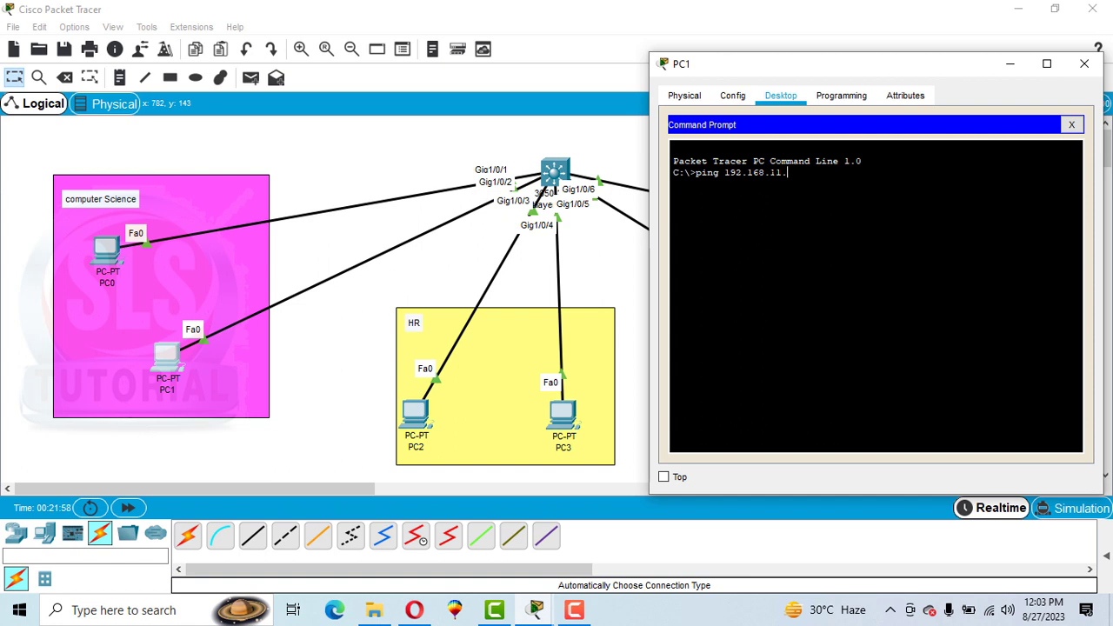
pyautogui.write('10')
pyautogui.press('Return')
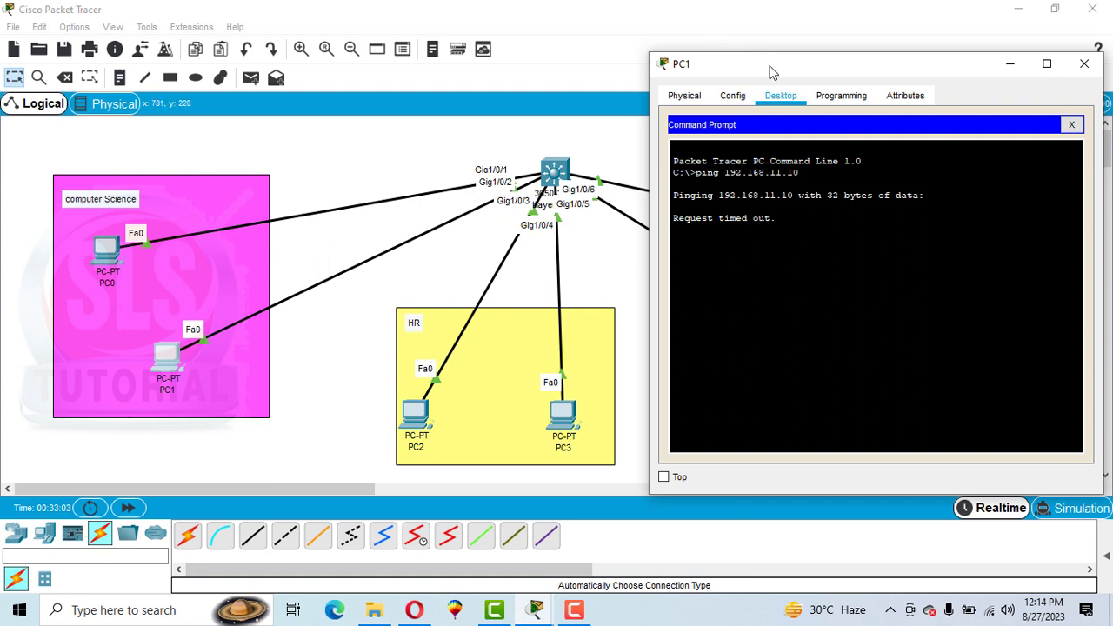
pyautogui.moveTo(768, 65); pyautogui.dragTo(757, 66)
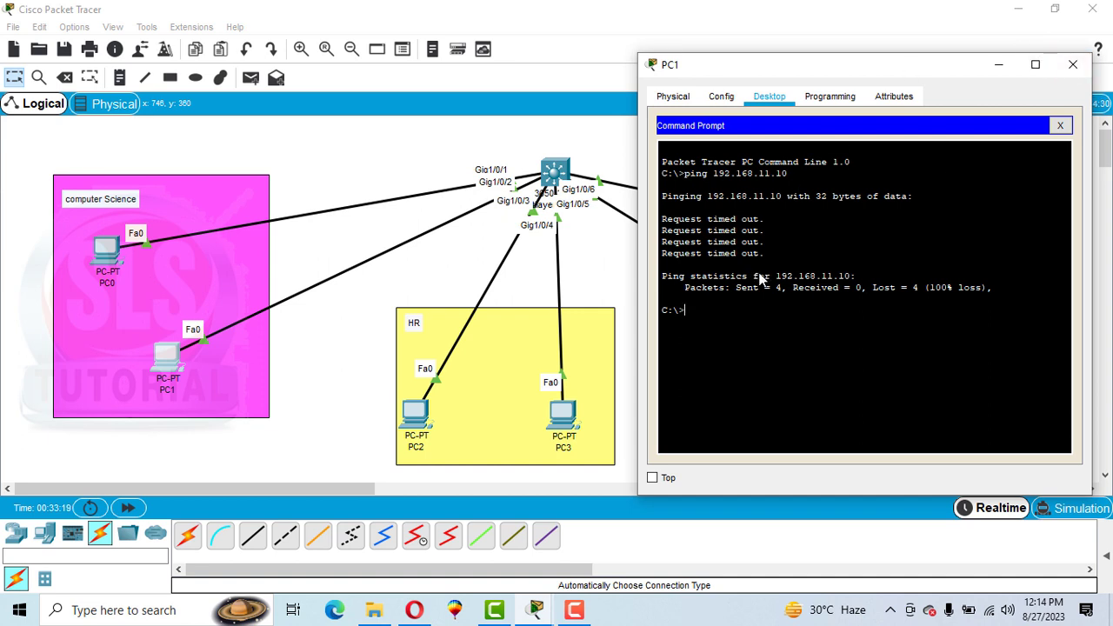
# Ping 192.168.12.10 in the Software Engineering department from PC1 and close the PC1 window.
pyautogui.press('Up')
pyautogui.press('Left')
pyautogui.press('Left')
pyautogui.press('Left')
pyautogui.press('BackSpace')
pyautogui.write('2')
pyautogui.press('Return')
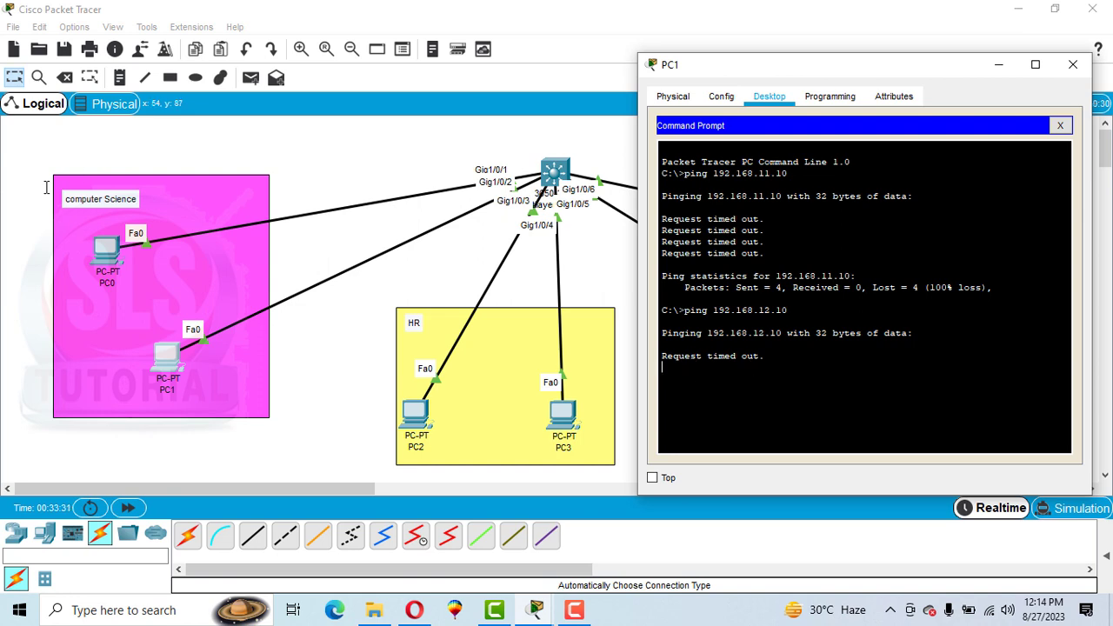
pyautogui.moveTo(801, 73); pyautogui.dragTo(514, 73)
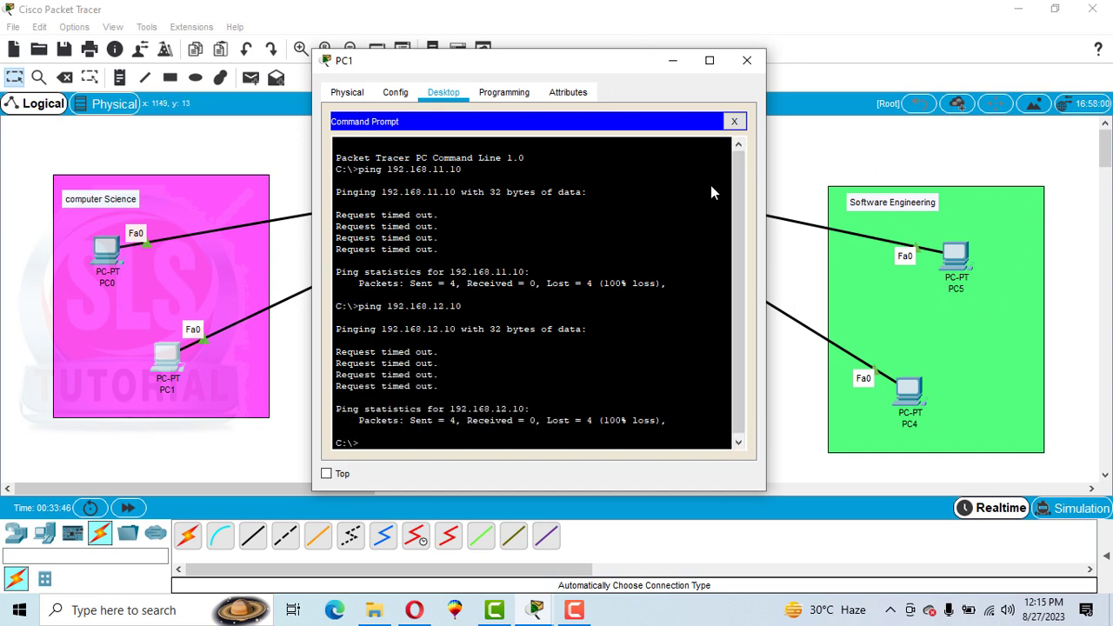
pyautogui.click(746, 60)
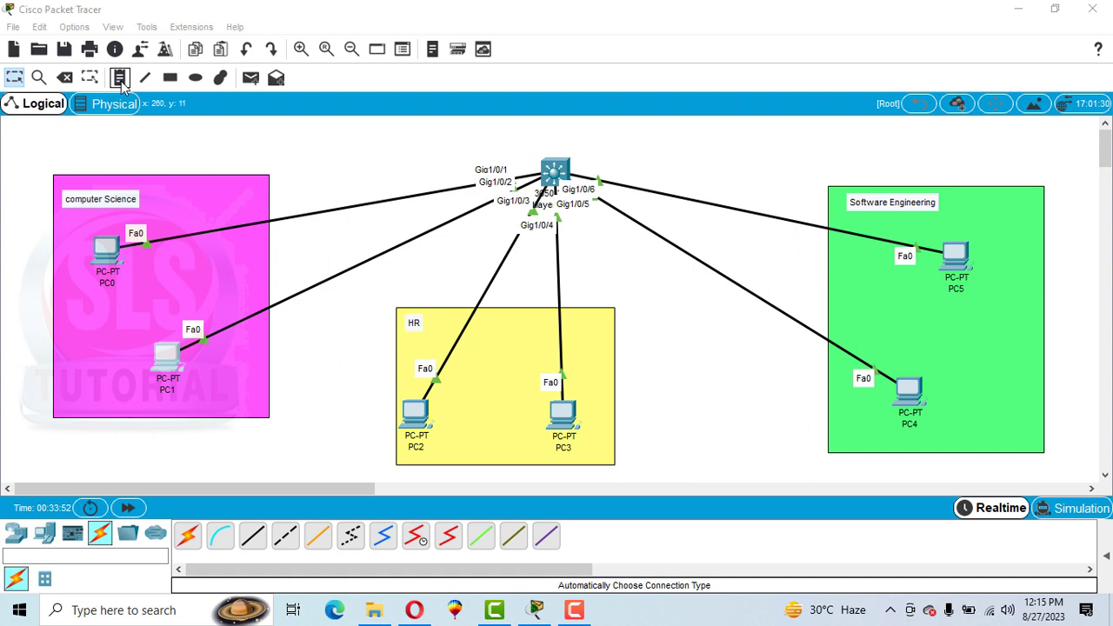
# Place a note beneath PC0 with the IP address 192.168.10.10.
pyautogui.click(122, 79)
pyautogui.click(79, 290)
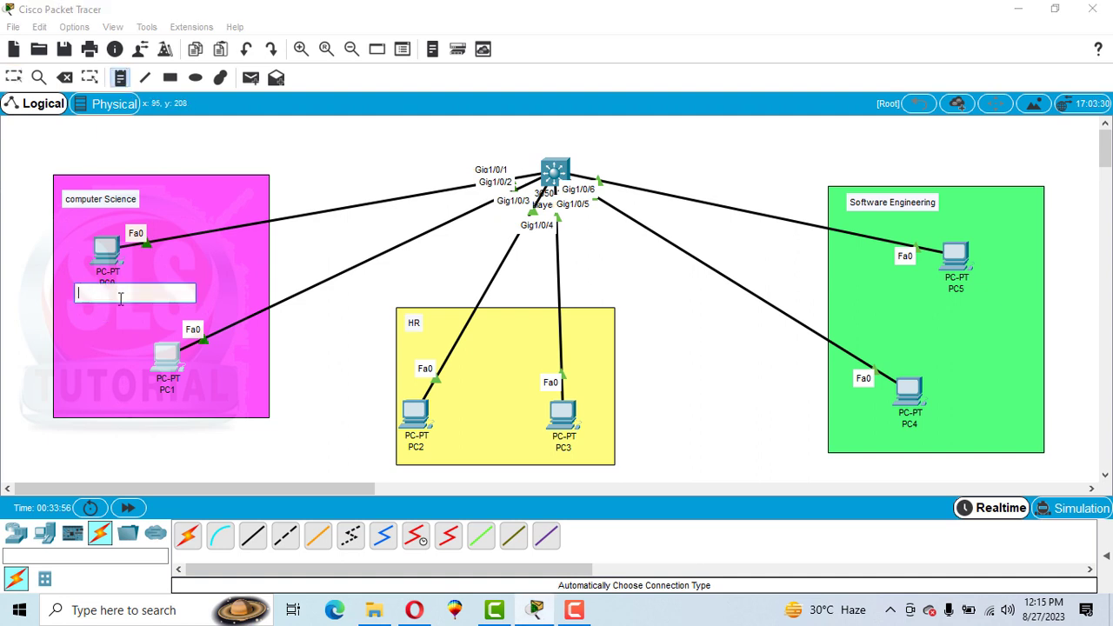
pyautogui.write('192.168')
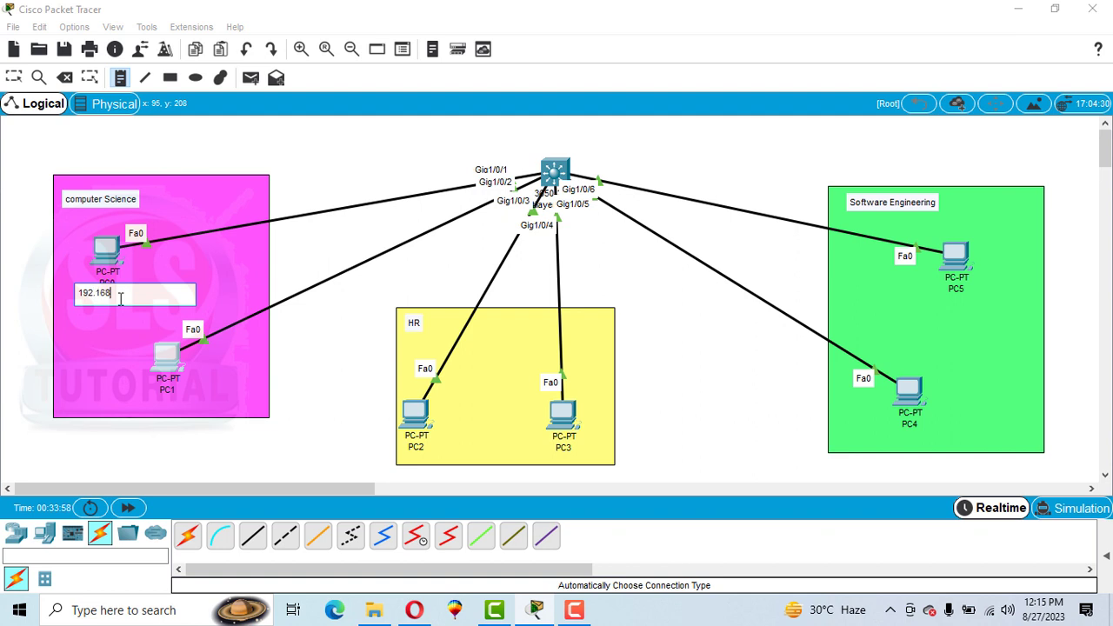
pyautogui.write('.10.10')
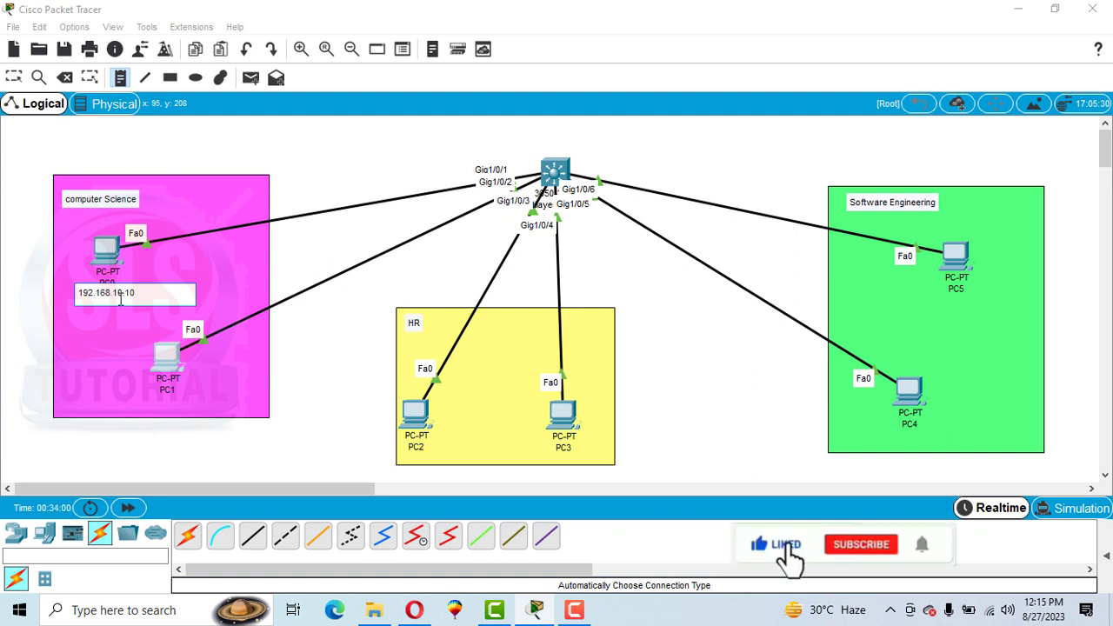
# Copy the PC0 address note's text into a new note beneath PC1 and change it to 192.168.10.11.
pyautogui.moveTo(148, 294); pyautogui.dragTo(52, 292)
pyautogui.hotkey('ctrl', 'c')
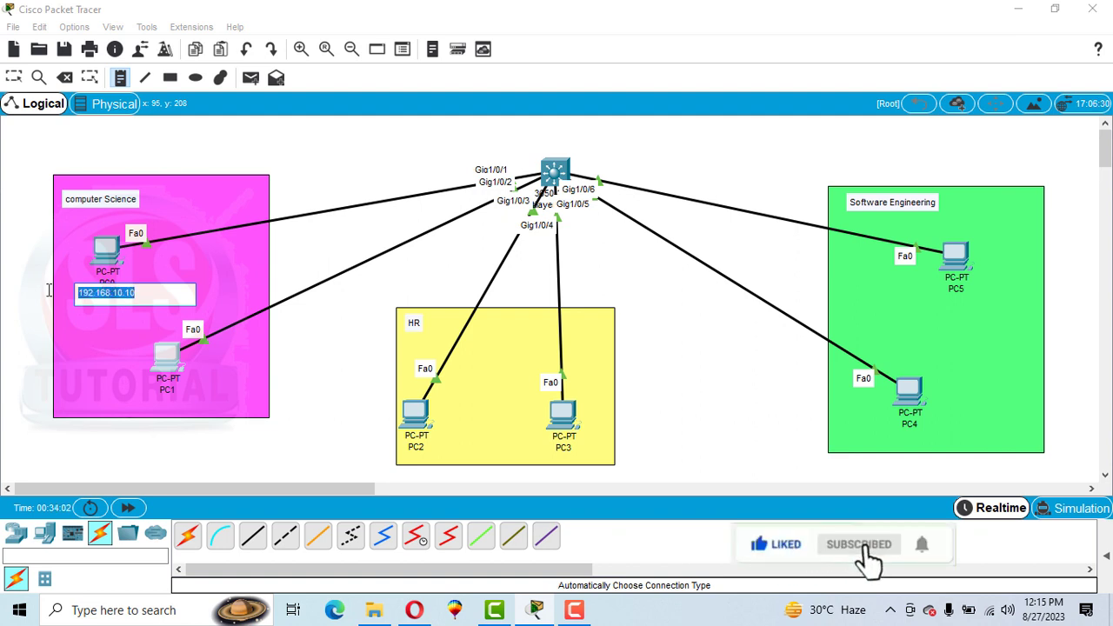
pyautogui.click(168, 405)
pyautogui.hotkey('ctrl', 'v')
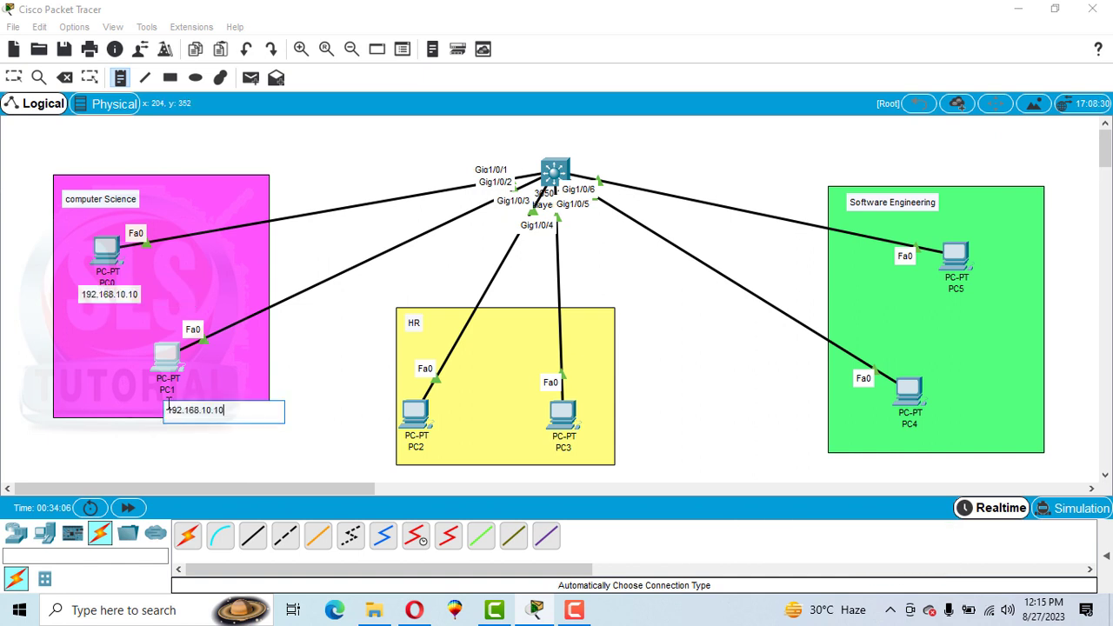
pyautogui.press('BackSpace')
pyautogui.write('1')
# Paste the copied address into a note beneath PC2 and change it to 192.168.11.10.
pyautogui.click(404, 461)
pyautogui.hotkey('ctrl', 'v')
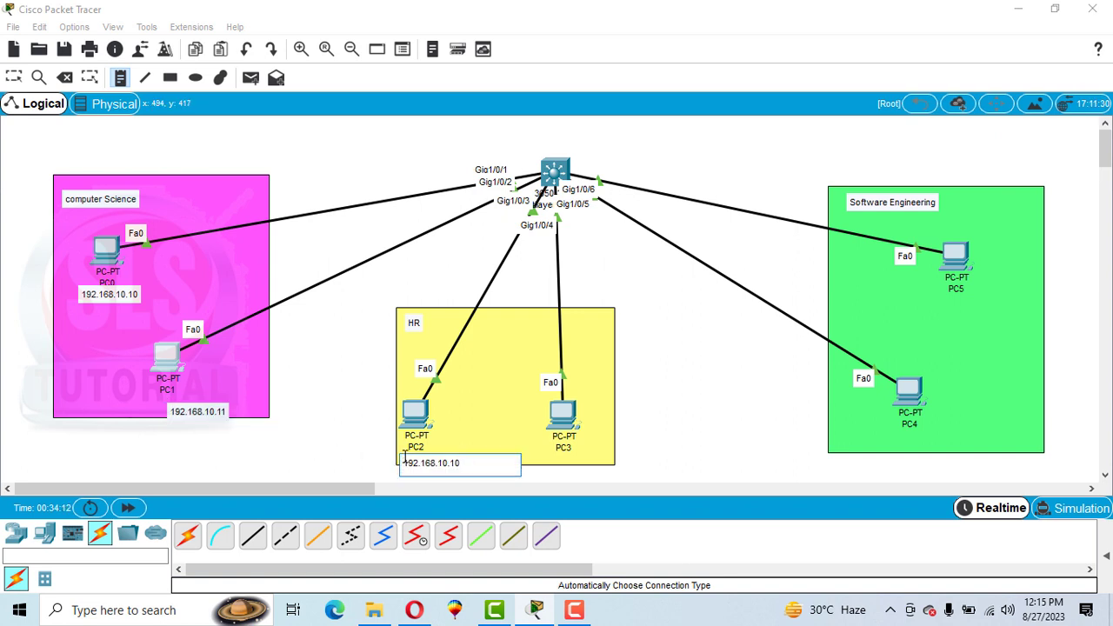
pyautogui.press('Left')
pyautogui.press('Left')
pyautogui.press('Left')
pyautogui.press('BackSpace')
pyautogui.write('1')
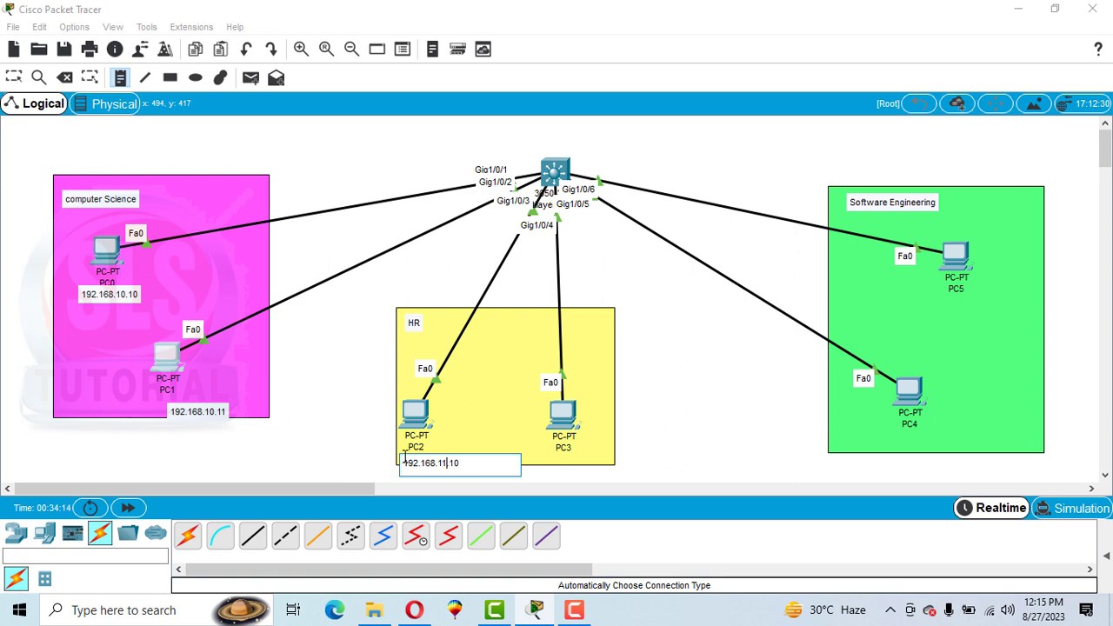
# Paste the copied address into a note beneath PC3 and change it to 192.168.11.11.
pyautogui.click(554, 456)
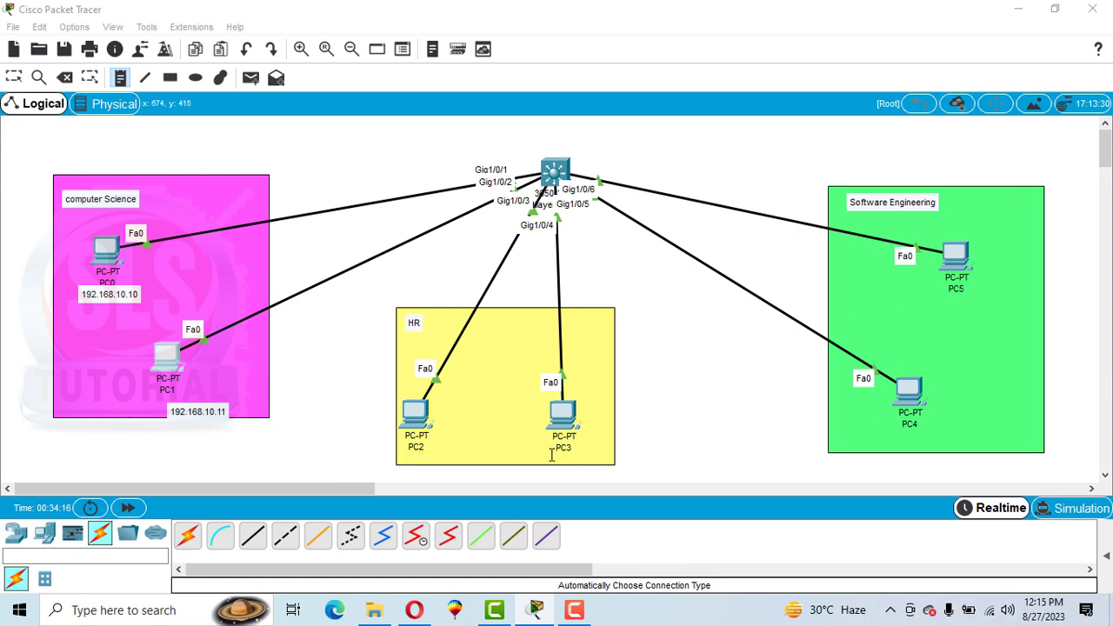
pyautogui.hotkey('ctrl', 'v')
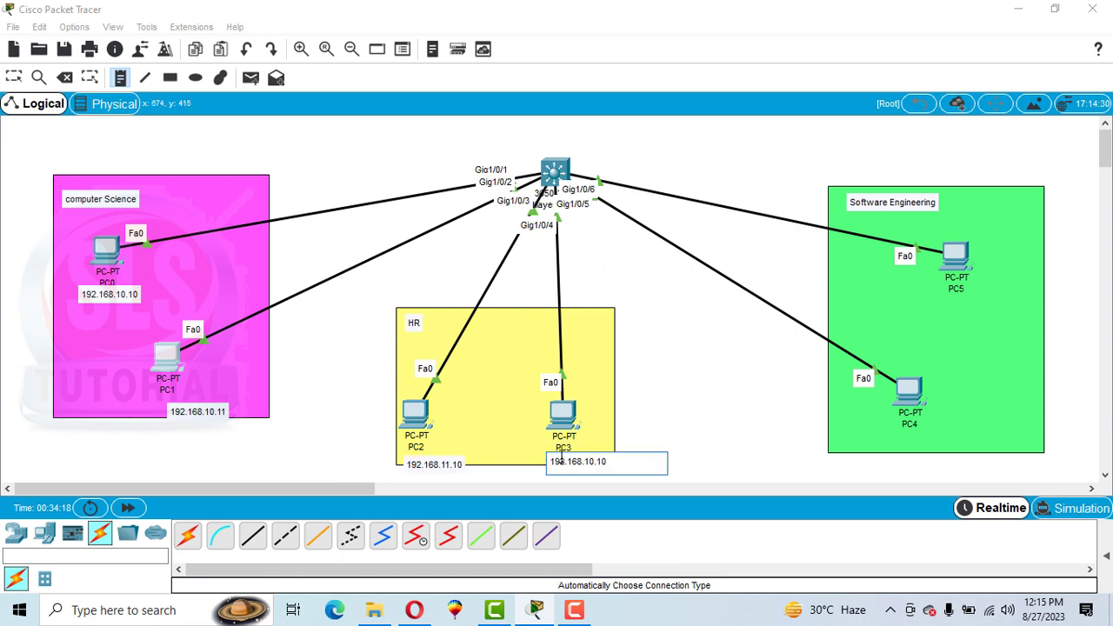
pyautogui.press('Left')
pyautogui.press('Left')
pyautogui.press('Left')
pyautogui.press('BackSpace')
pyautogui.write('1')
# Paste the copied address into a note beneath PC4 and change it to 192.168.12.10.
pyautogui.click(895, 440)
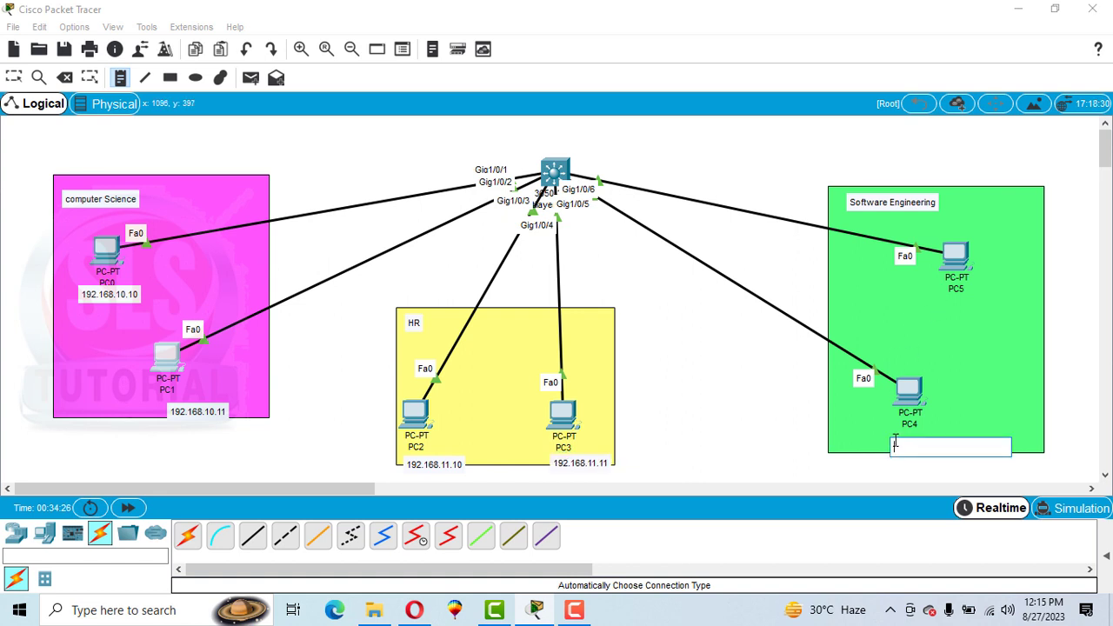
pyautogui.hotkey('ctrl', 'v')
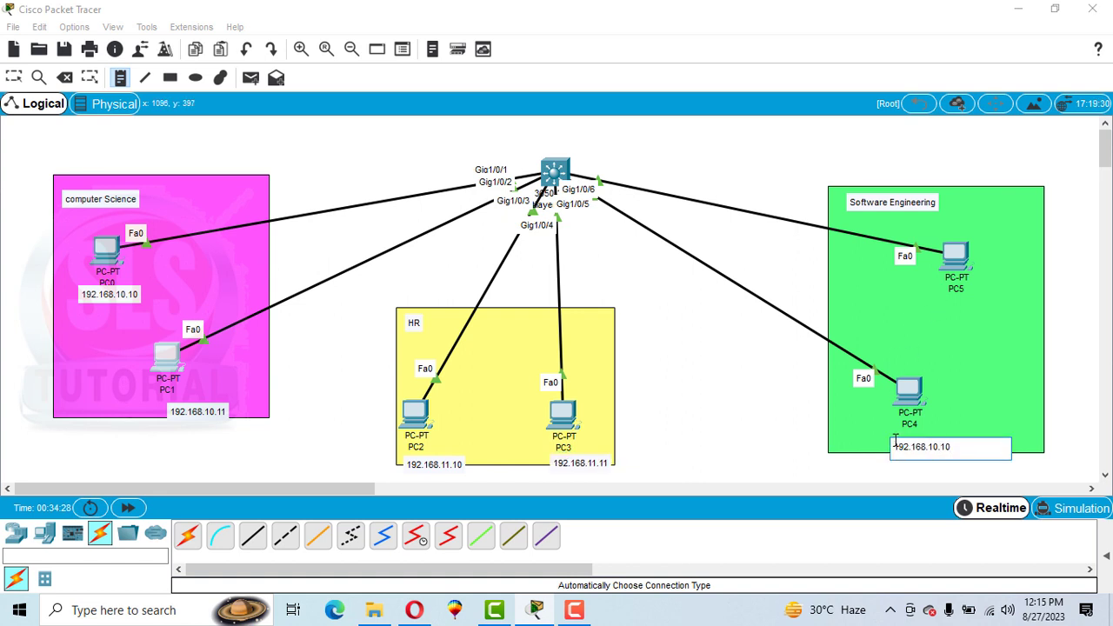
pyautogui.press('Left')
pyautogui.press('Left')
pyautogui.press('Left')
pyautogui.press('BackSpace')
pyautogui.write('2')
# Paste the copied address into a note beneath PC5 and change it to 192.168.12.11.
pyautogui.click(943, 306)
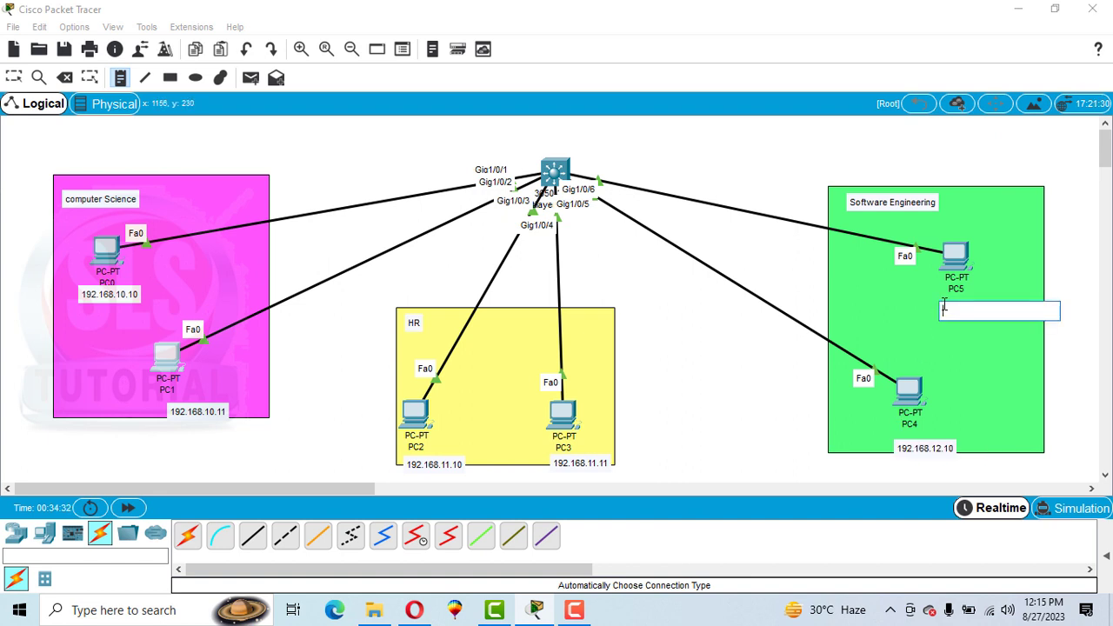
pyautogui.hotkey('ctrl', 'v')
pyautogui.press('BackSpace')
pyautogui.press('BackSpace')
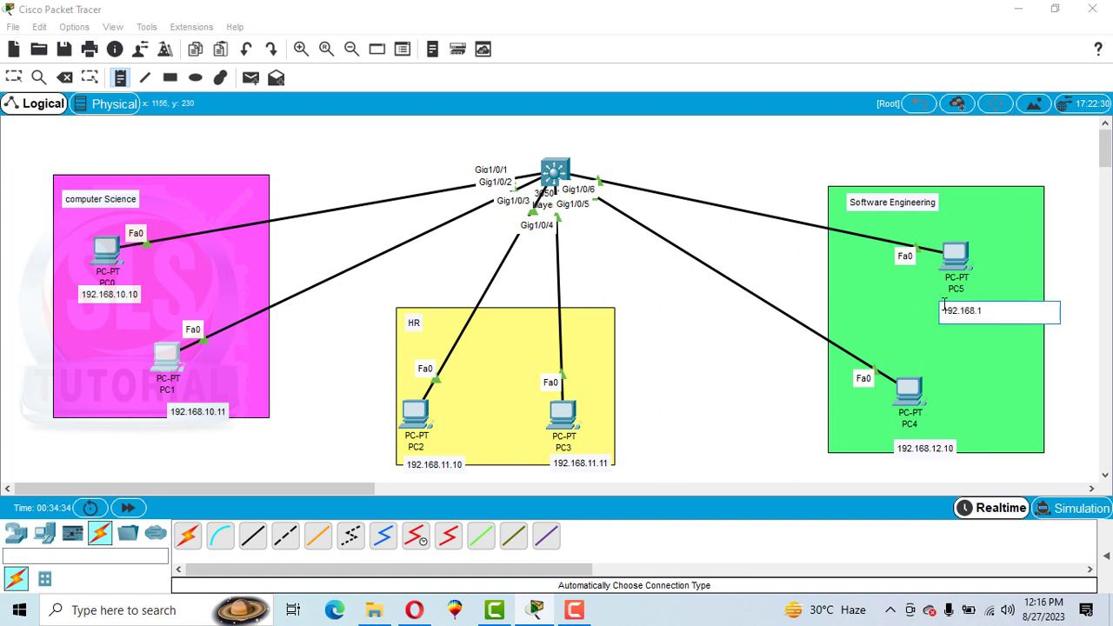
pyautogui.write('2.11')
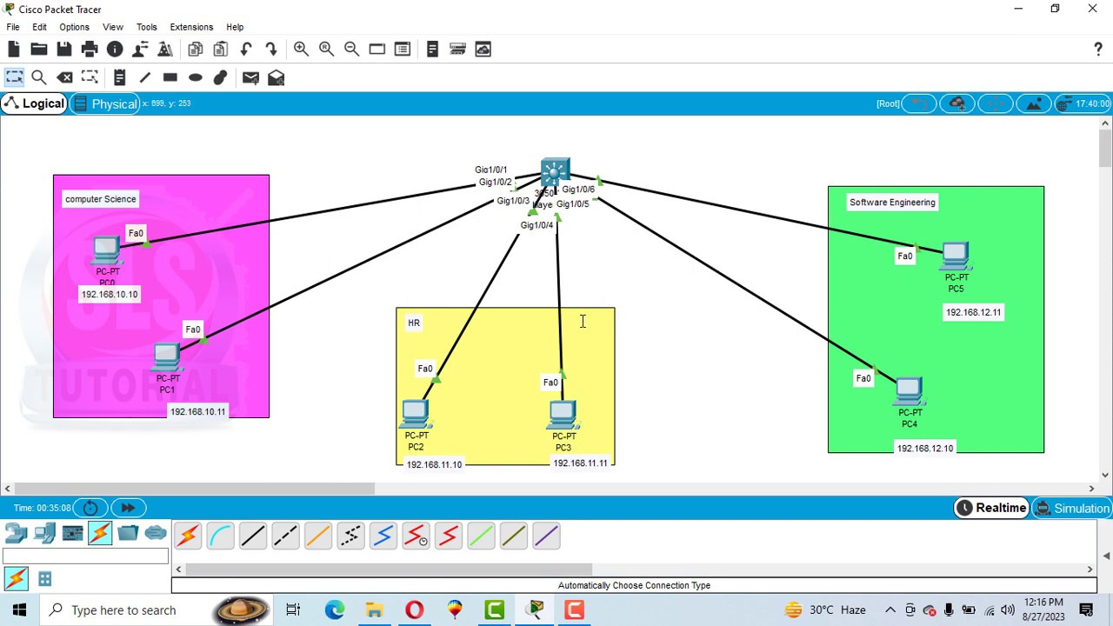
# Enter global configuration mode in the multilayer switch's command line and enable IP routing with ip routing.
pyautogui.click(553, 165)
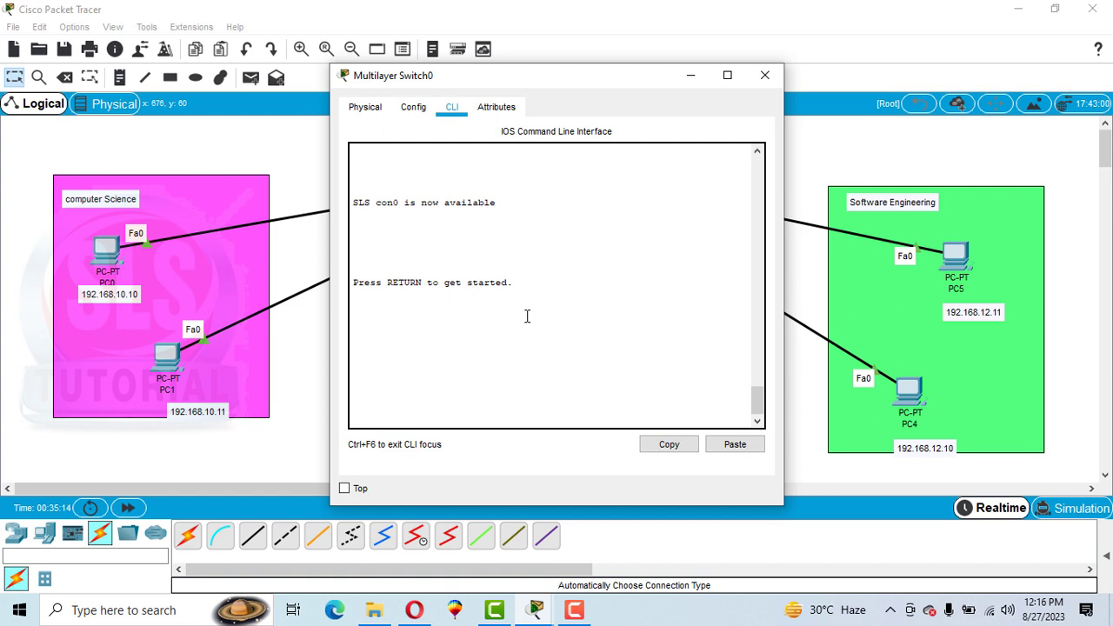
pyautogui.press('Return')
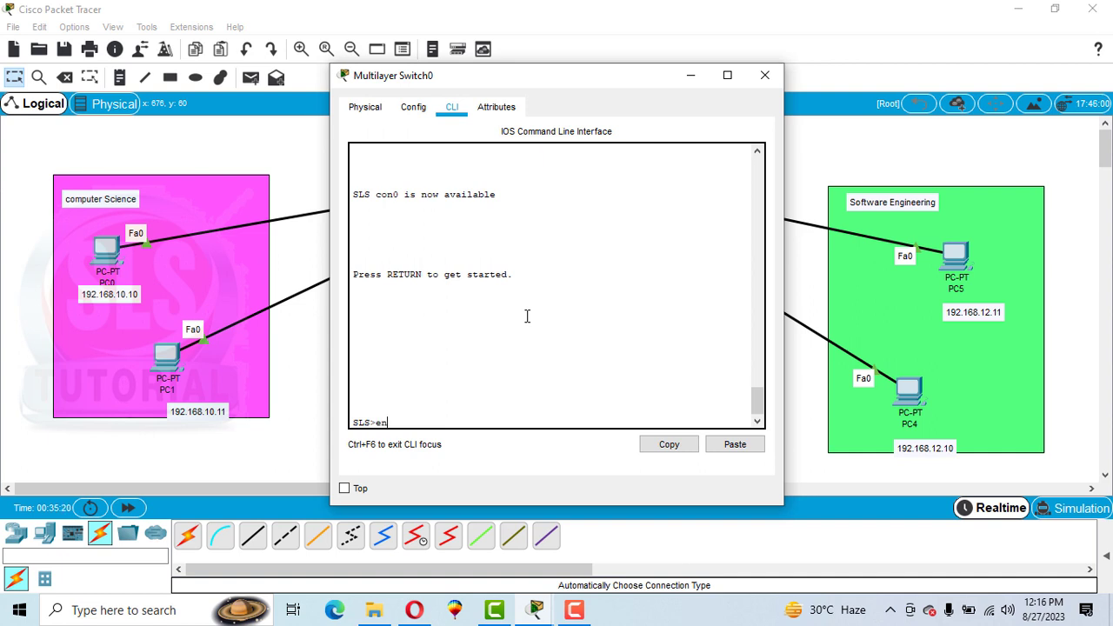
pyautogui.write('en')
pyautogui.press('Return')
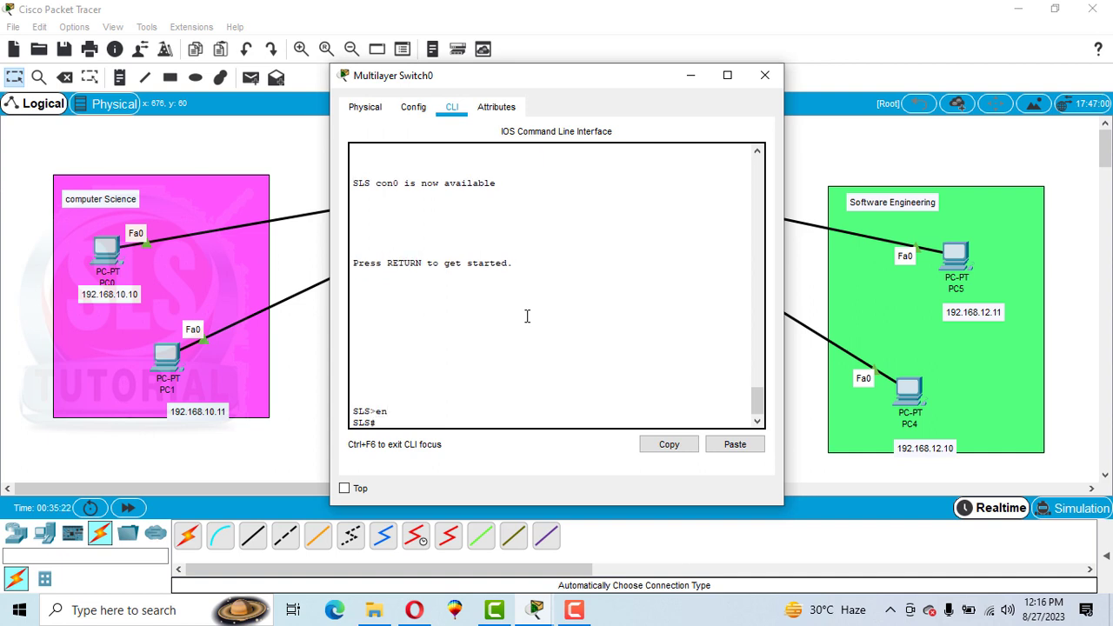
pyautogui.write('cong')
pyautogui.write('ig t')
pyautogui.press('Return')
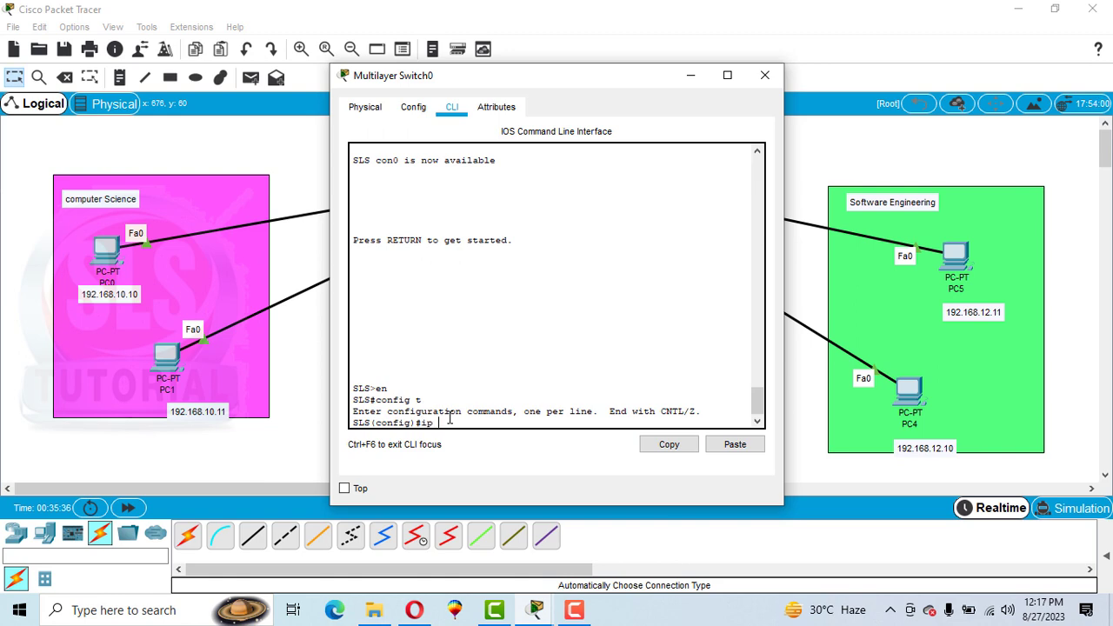
pyautogui.write('ip routing')
pyautogui.press('Return')
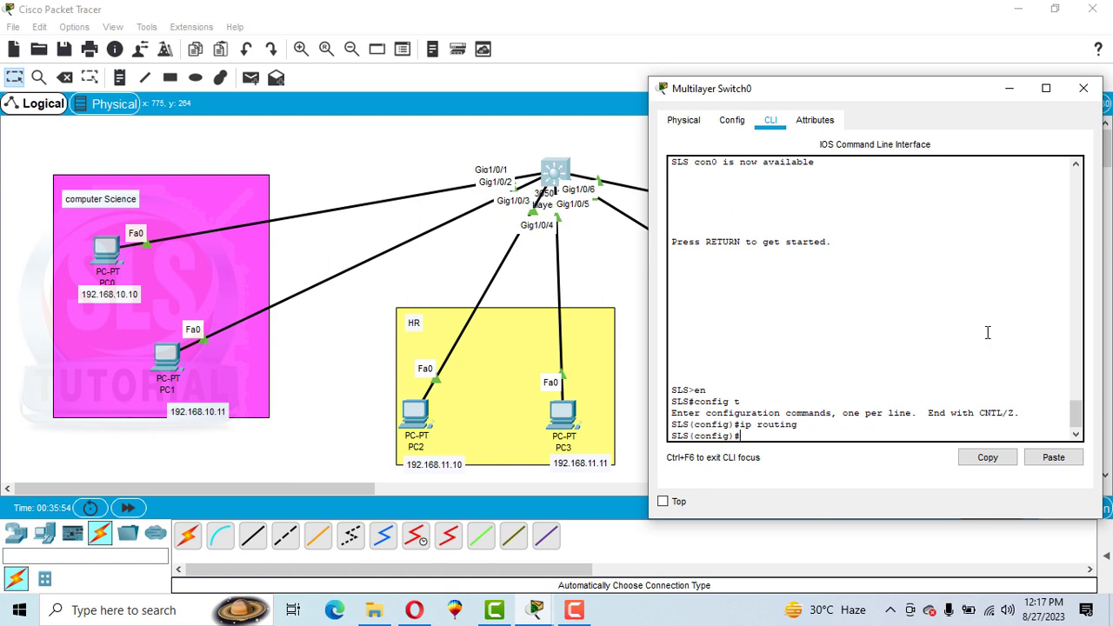
# Configure the switch's VLAN 5 interface with IP address 192.168.10.1 and subnet mask 255.255.255.0.
pyautogui.write('int vlan 5')
pyautogui.press('Return')
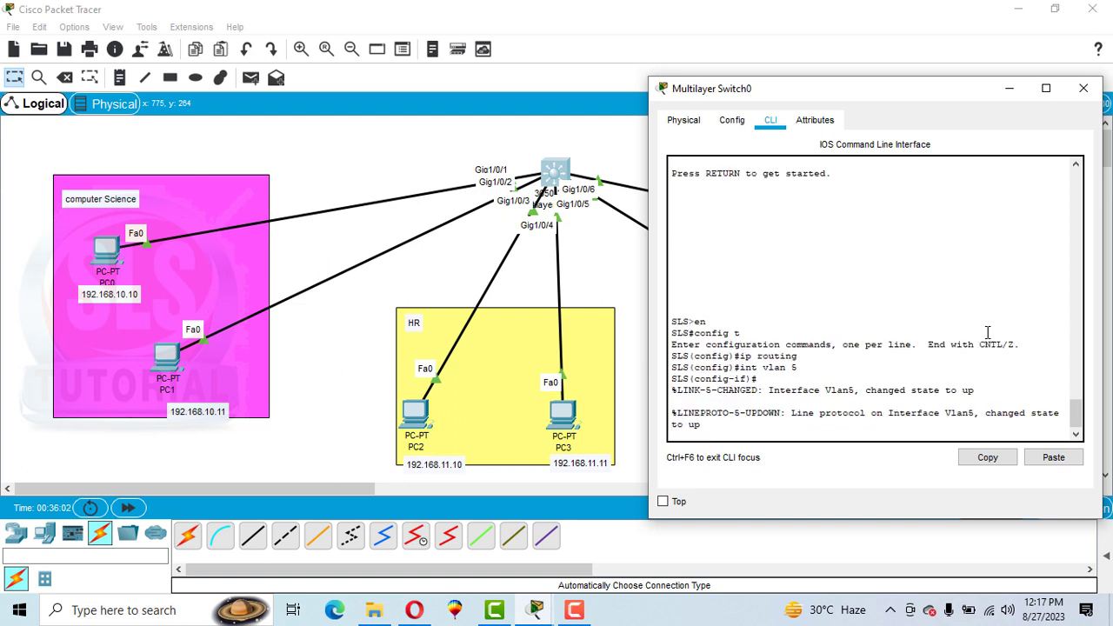
pyautogui.press('Return')
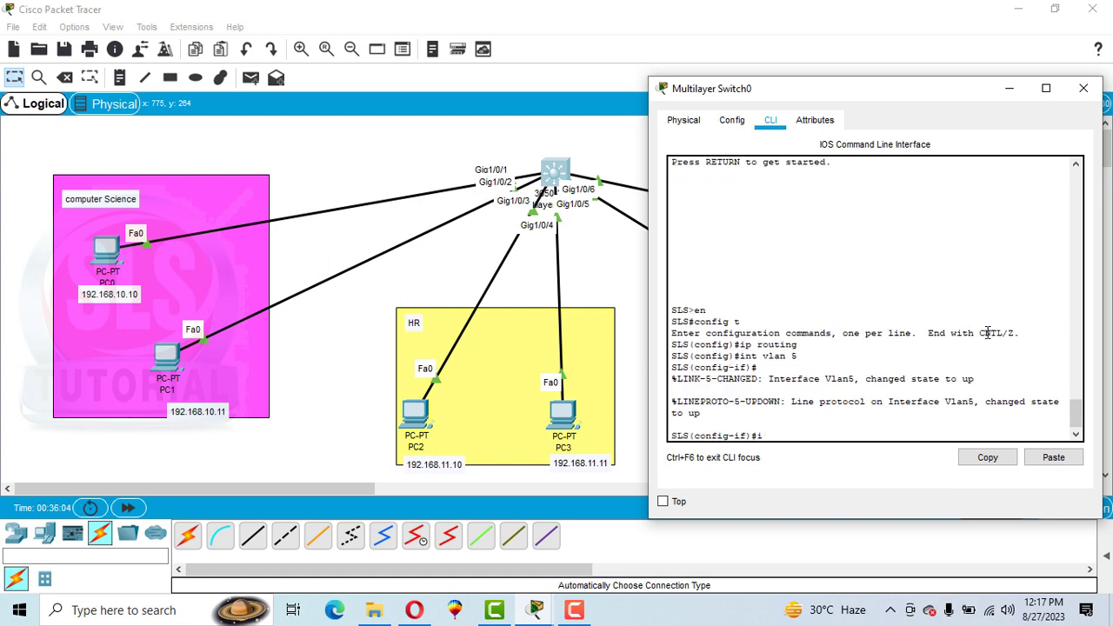
pyautogui.write('ip add')
pyautogui.write('192.168.10.')
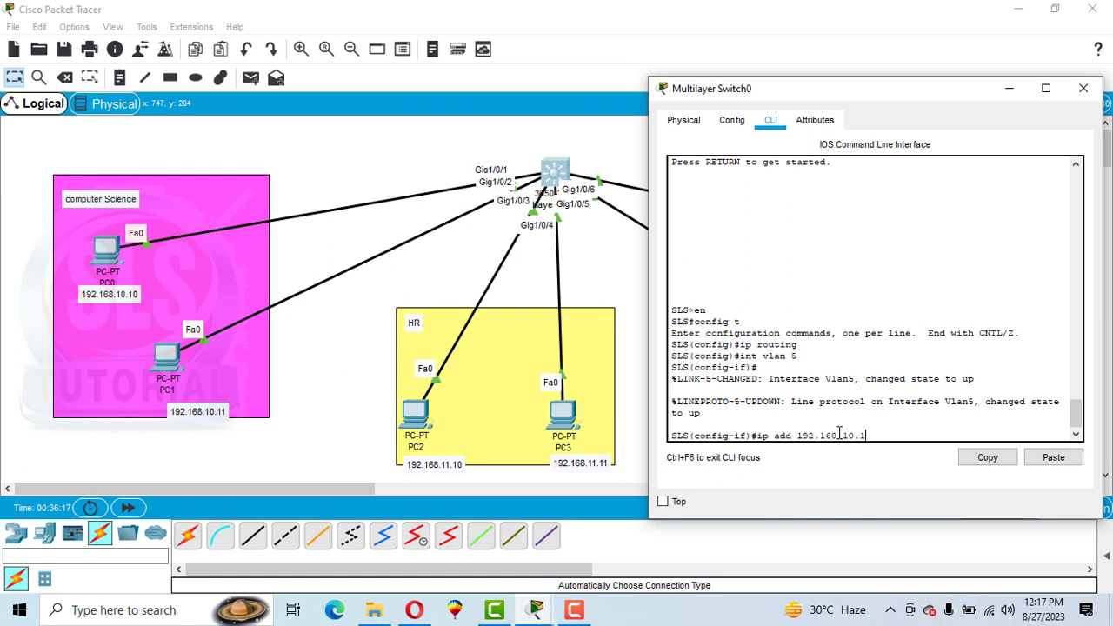
pyautogui.write('1 255.255.255.0')
pyautogui.press('Return')
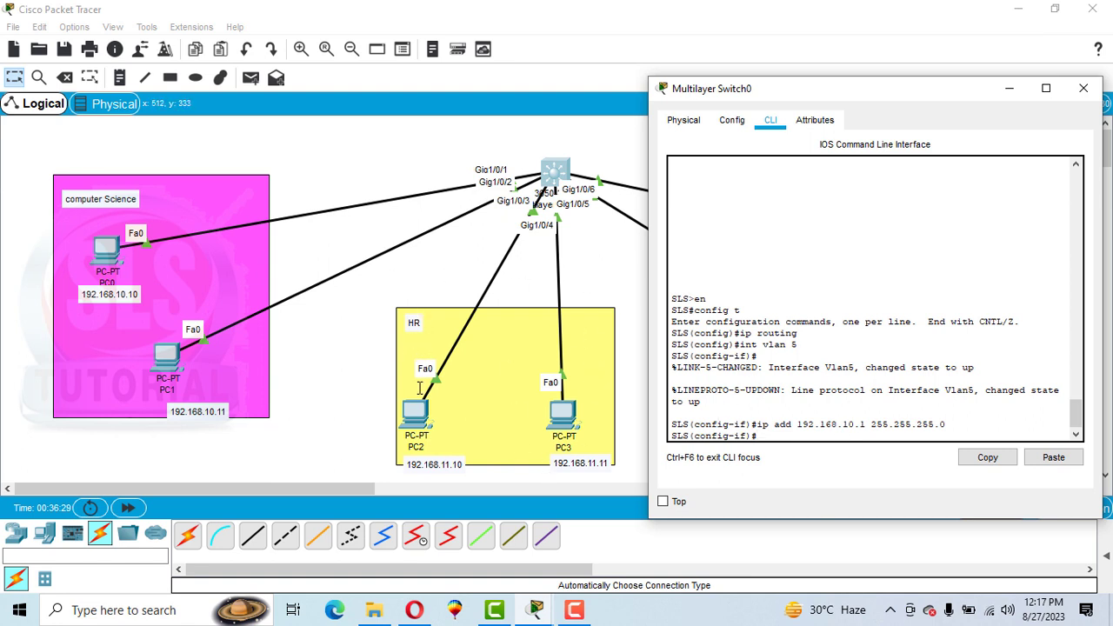
# Configure the VLAN 10 interface with 192.168.11.1 and mask 255.255.255.0, enable it with no sh, and close the switch window.
pyautogui.write('int vlan 10')
pyautogui.press('Return')
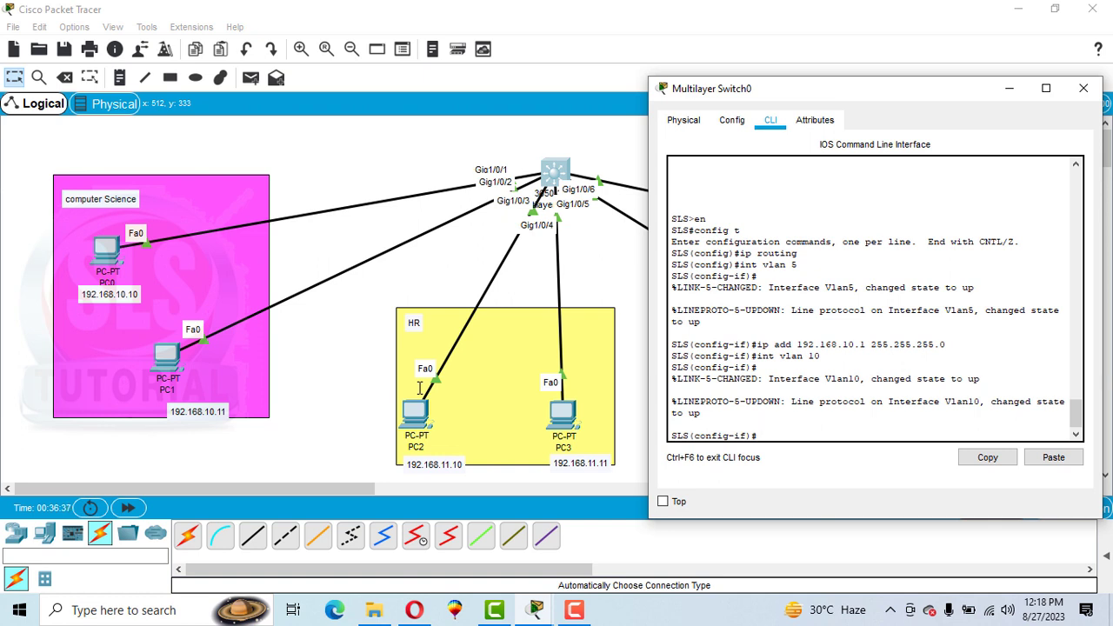
pyautogui.write('ip add 192')
pyautogui.write('.168.11.1 255.255.')
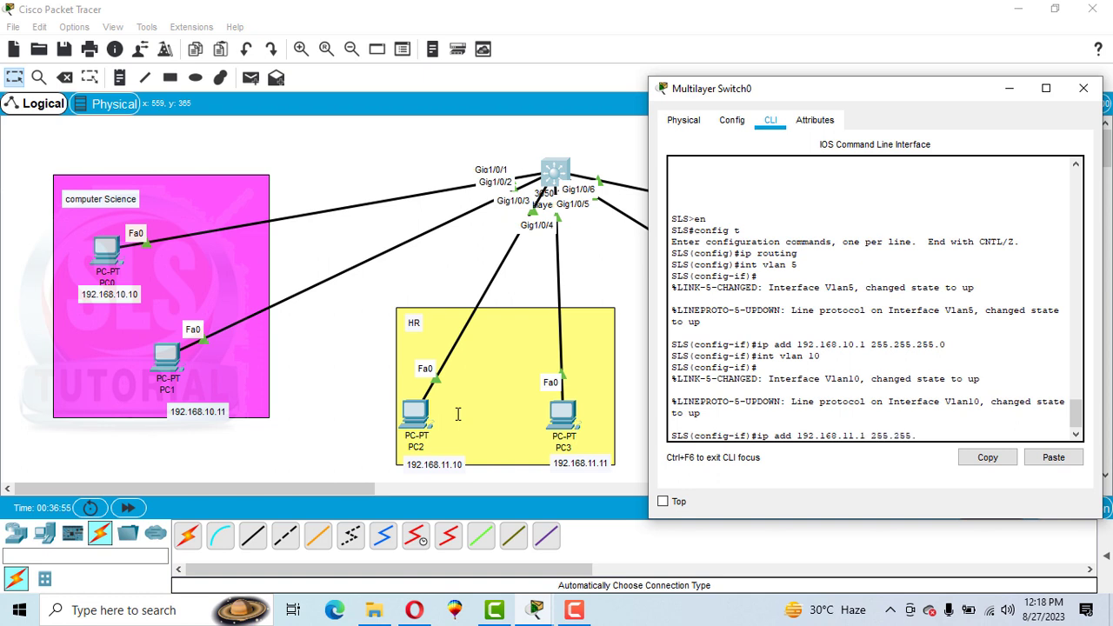
pyautogui.write('255.0')
pyautogui.press('Return')
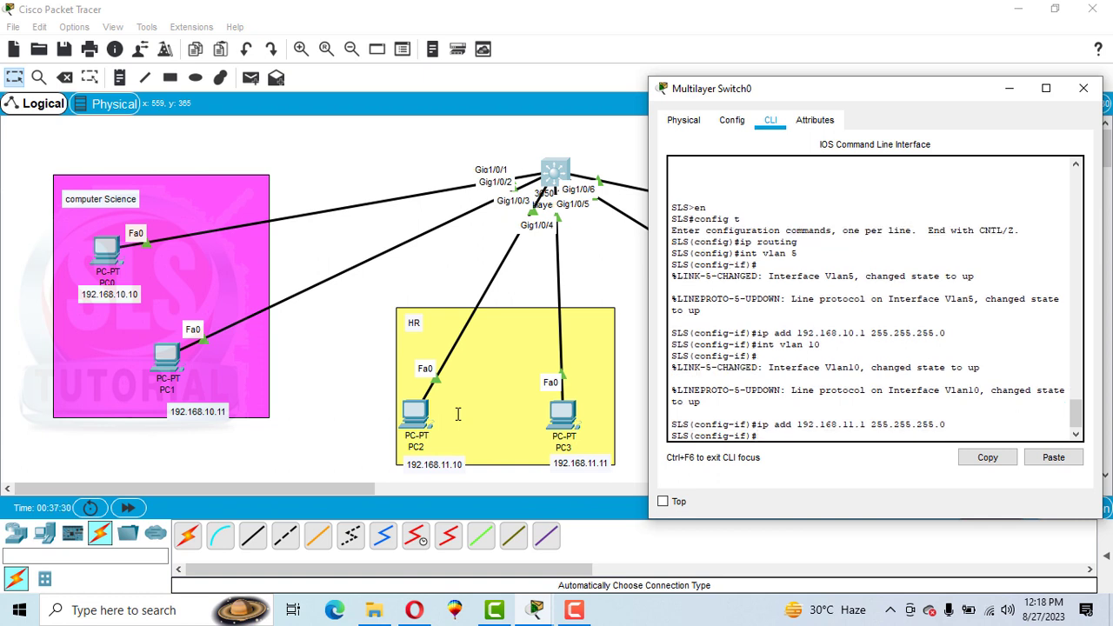
pyautogui.write('no sh')
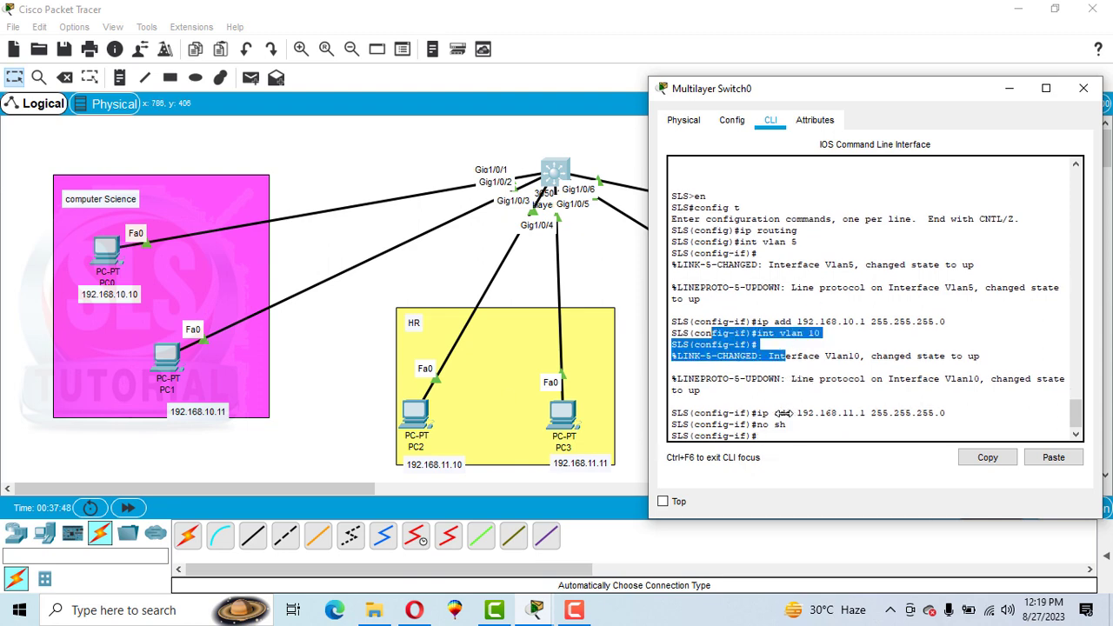
pyautogui.moveTo(800, 424); pyautogui.dragTo(762, 425)
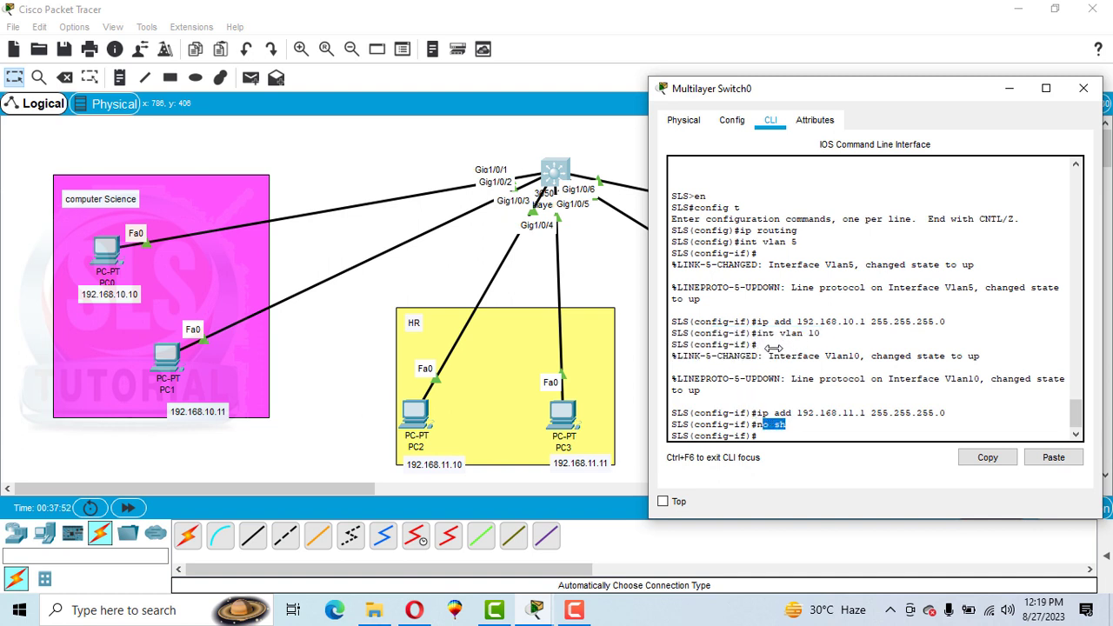
pyautogui.moveTo(785, 424)
pyautogui.mouseDown()
pyautogui.moveTo(742, 424)
pyautogui.moveTo(772, 424)
pyautogui.mouseUp()
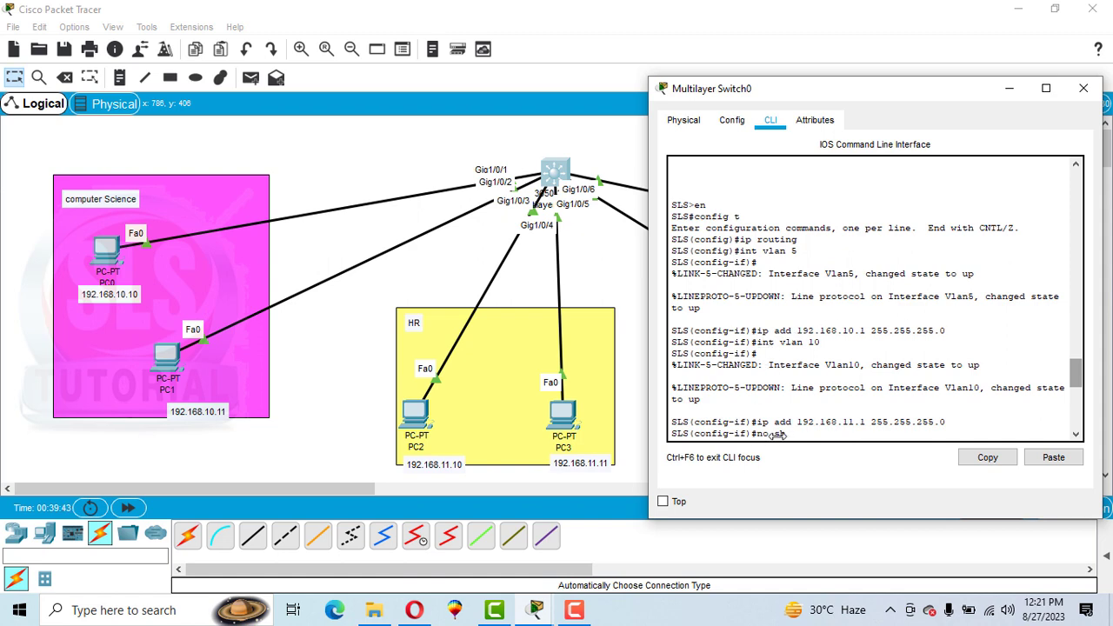
pyautogui.click(1083, 89)
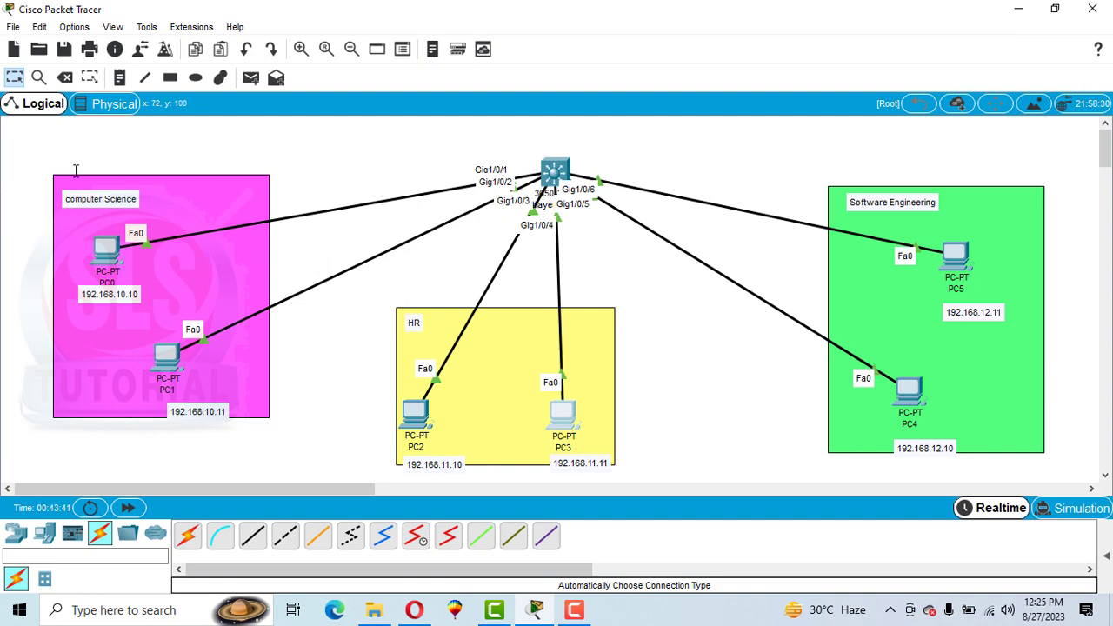
# Set PC0's default gateway to 192.168.10.1, copy that address and close the PC0 window.
pyautogui.click(106, 252)
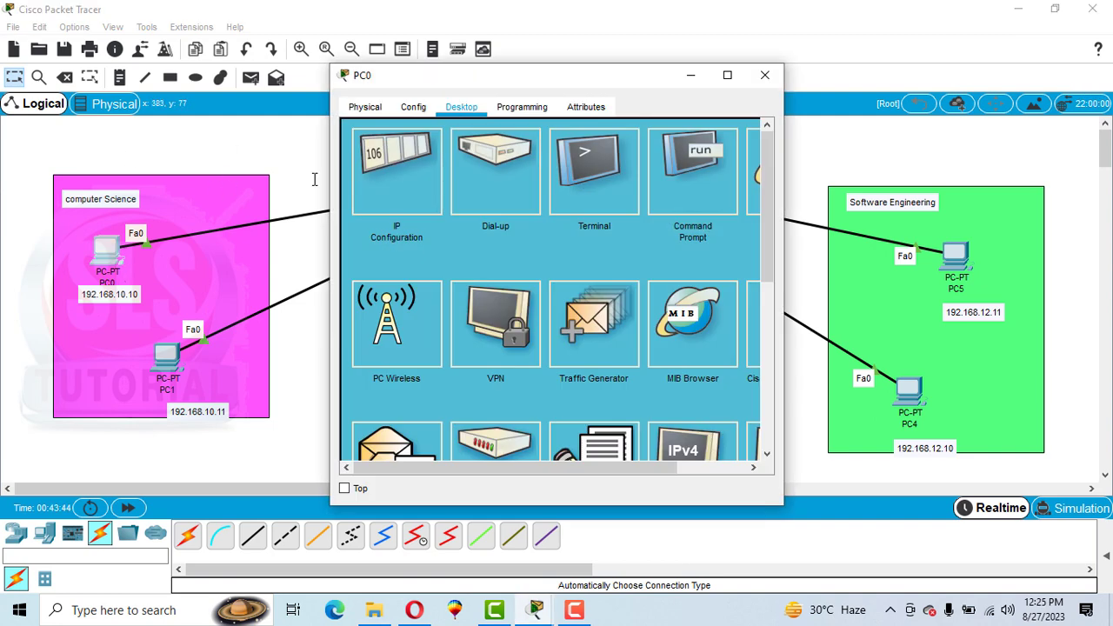
pyautogui.click(399, 166)
pyautogui.moveTo(513, 264); pyautogui.dragTo(458, 264)
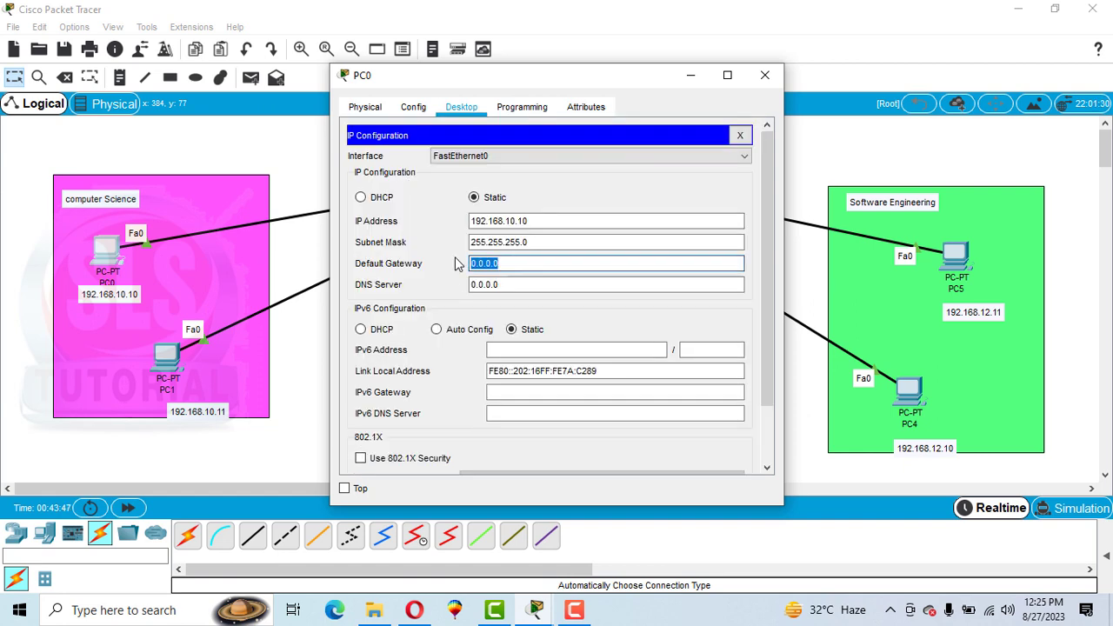
pyautogui.write('192.1')
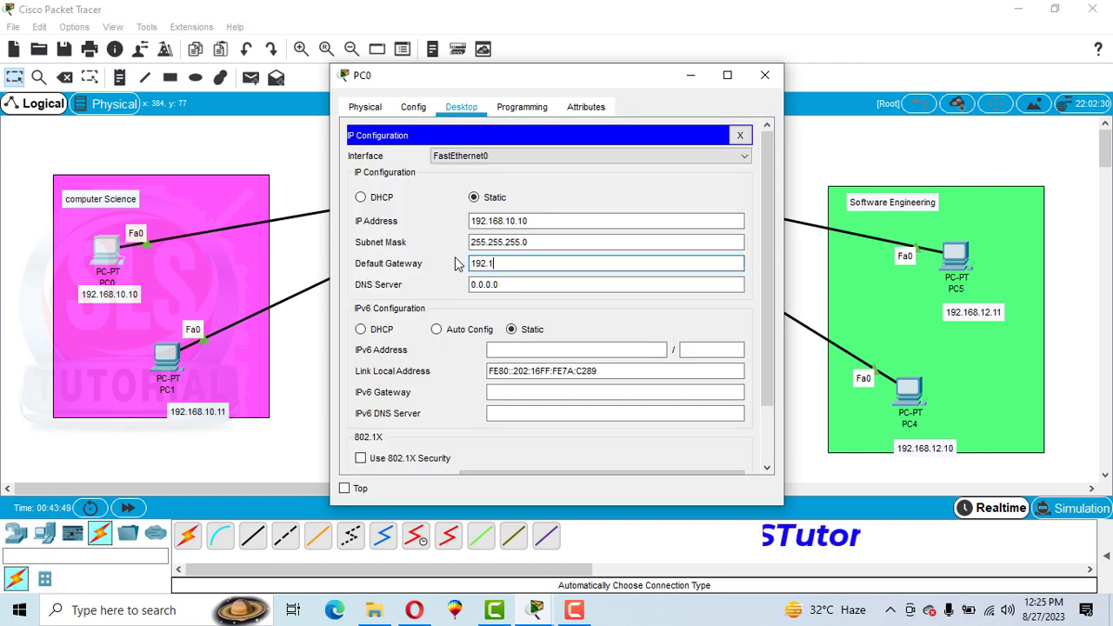
pyautogui.write('68.10.1')
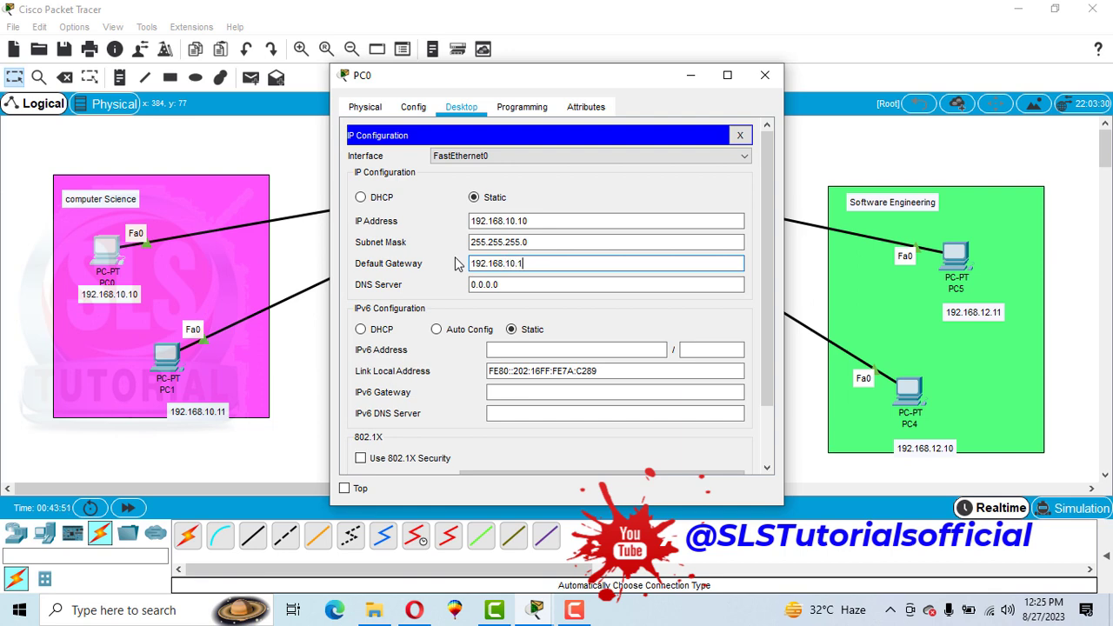
pyautogui.moveTo(527, 265); pyautogui.dragTo(463, 277)
pyautogui.hotkey('ctrl', 'c')
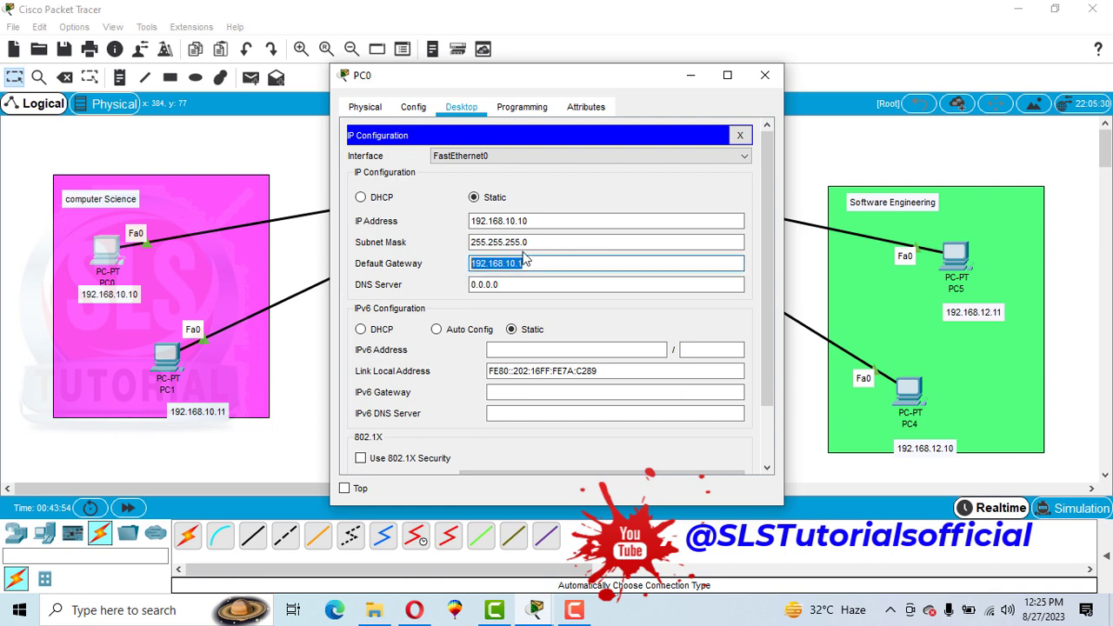
pyautogui.click(588, 191)
pyautogui.click(765, 77)
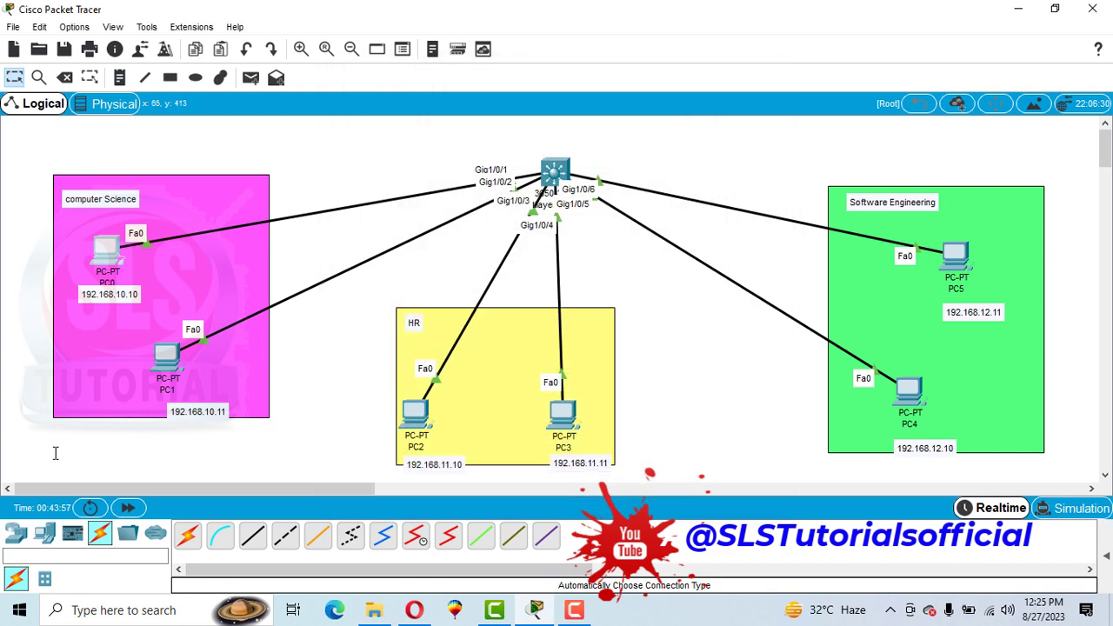
# Set PC1's default gateway to 192.168.10.1 using the copied address and close the PC1 window.
pyautogui.click(166, 355)
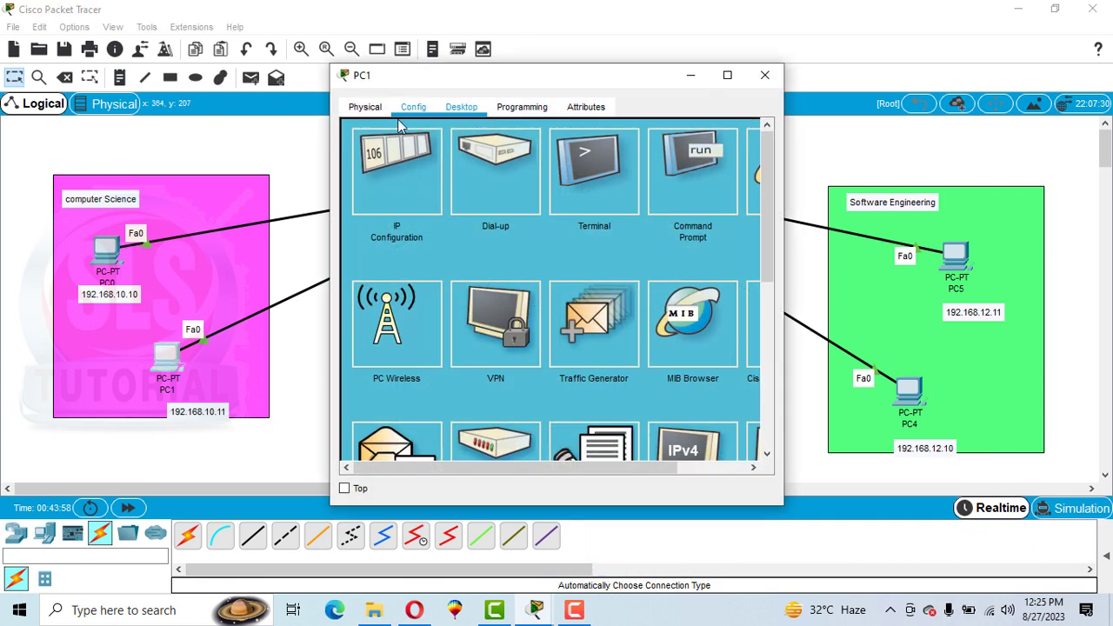
pyautogui.click(398, 167)
pyautogui.click(519, 266)
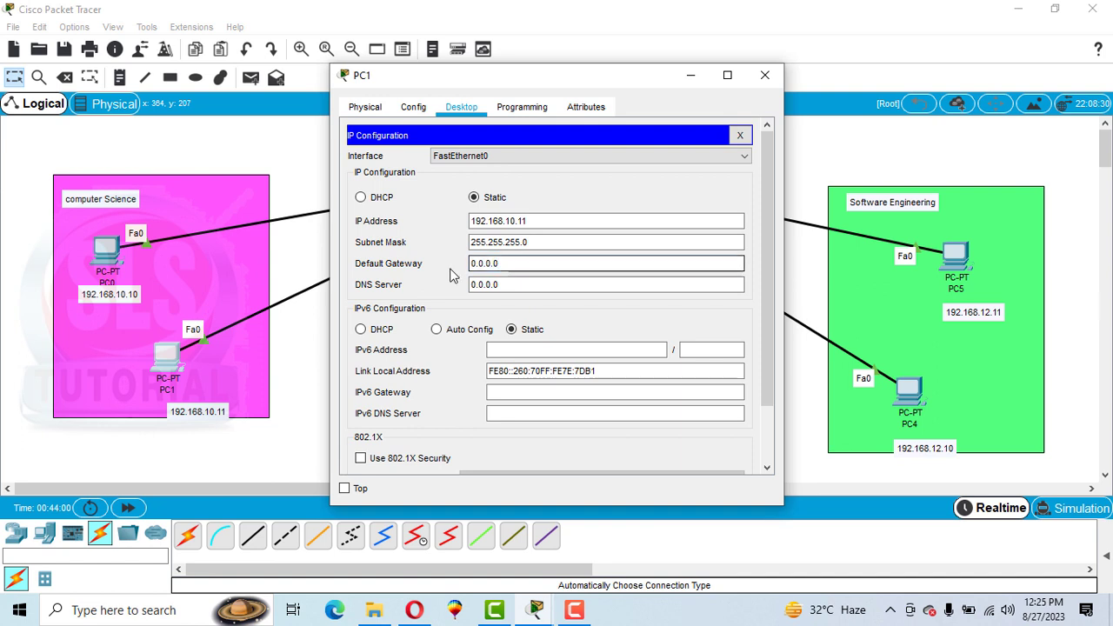
pyautogui.write('192.168.10.1')
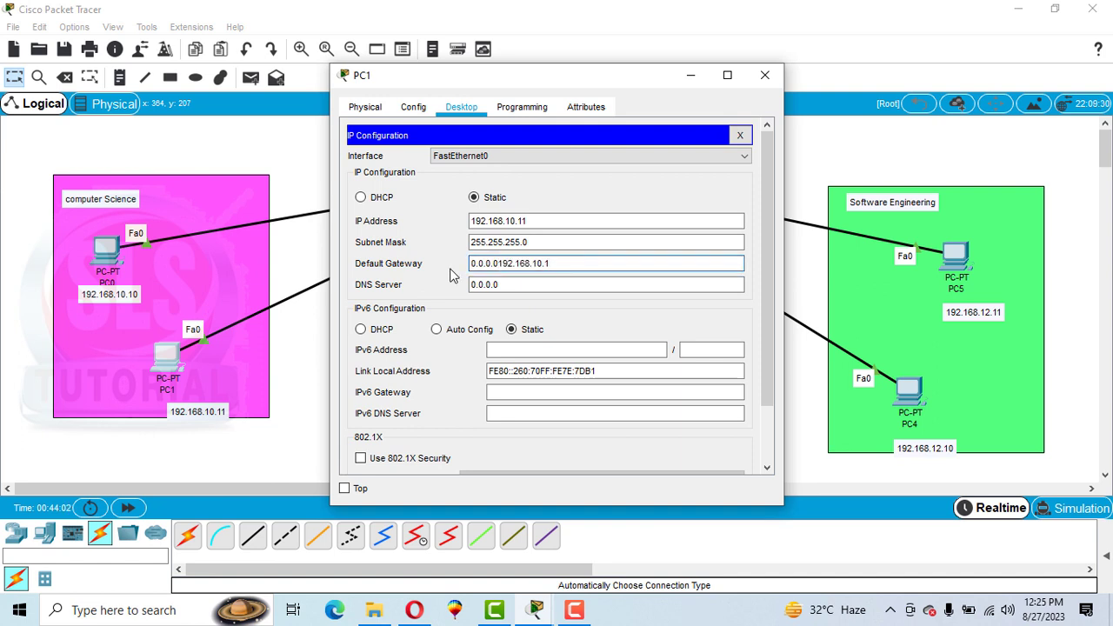
pyautogui.hotkey('ctrl', 'a')
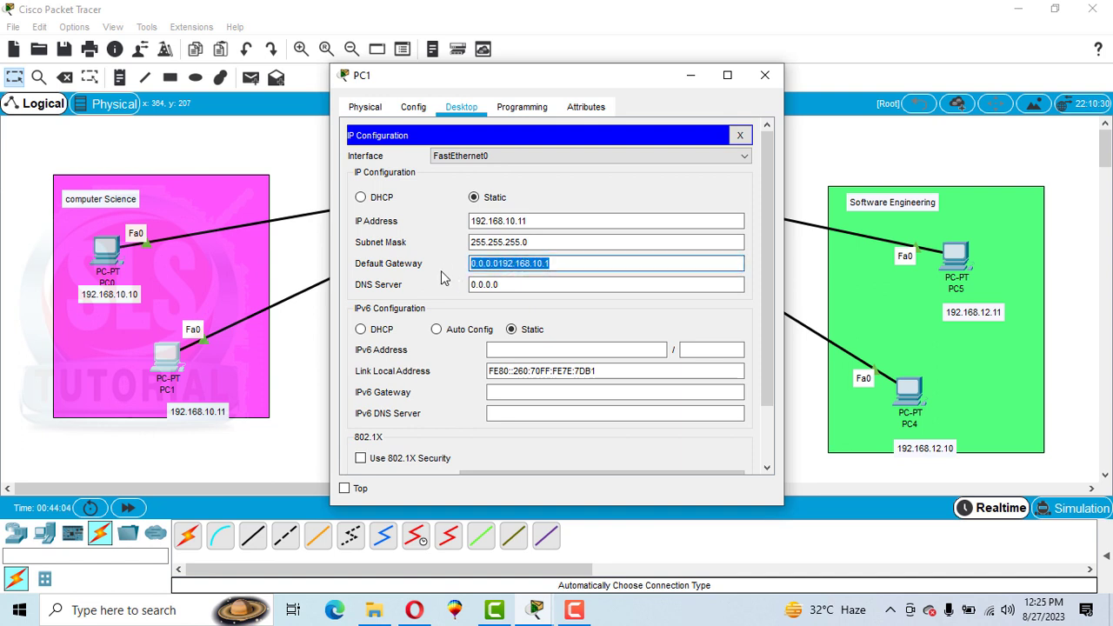
pyautogui.hotkey('ctrl', 'v')
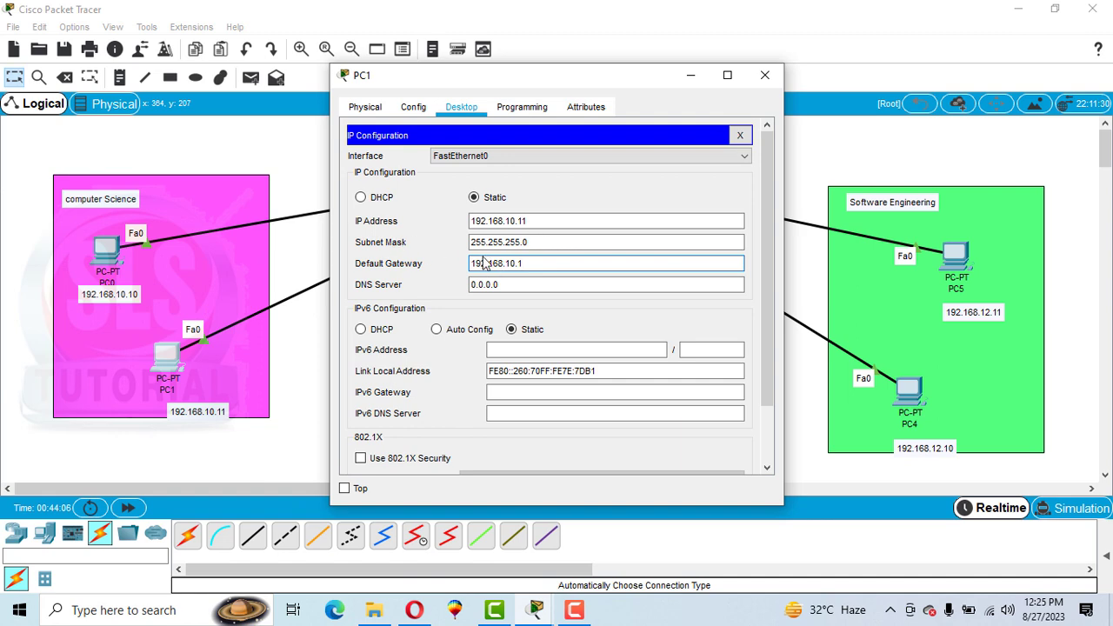
pyautogui.click(766, 76)
# Set PC2's default gateway to 192.168.11.1 in its IP configuration and close the PC2 window.
pyautogui.click(414, 410)
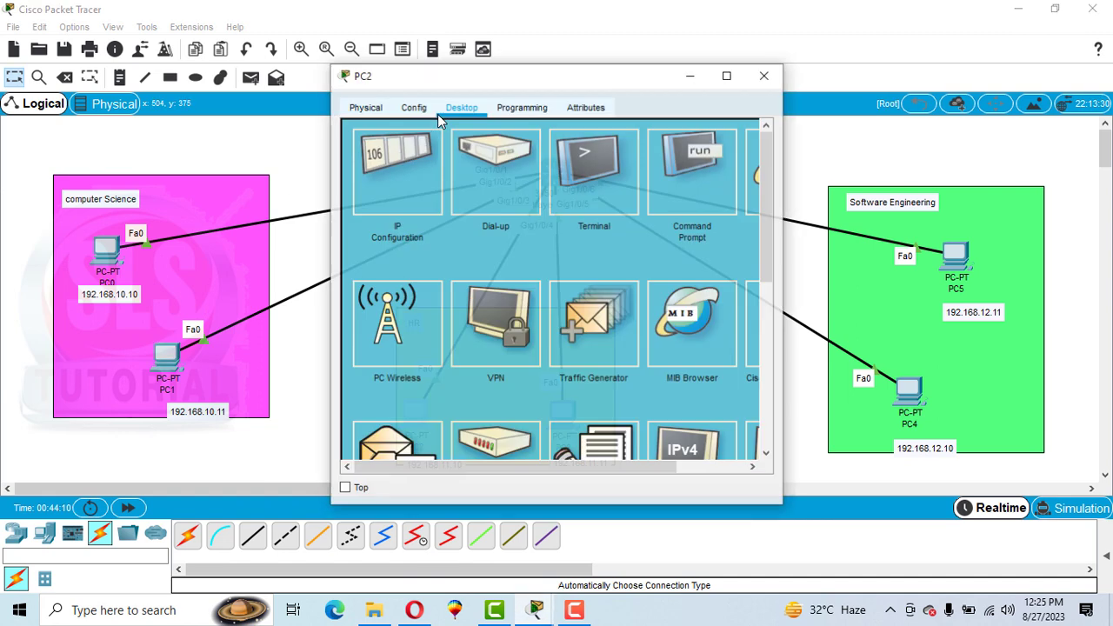
pyautogui.moveTo(444, 79); pyautogui.dragTo(651, 63)
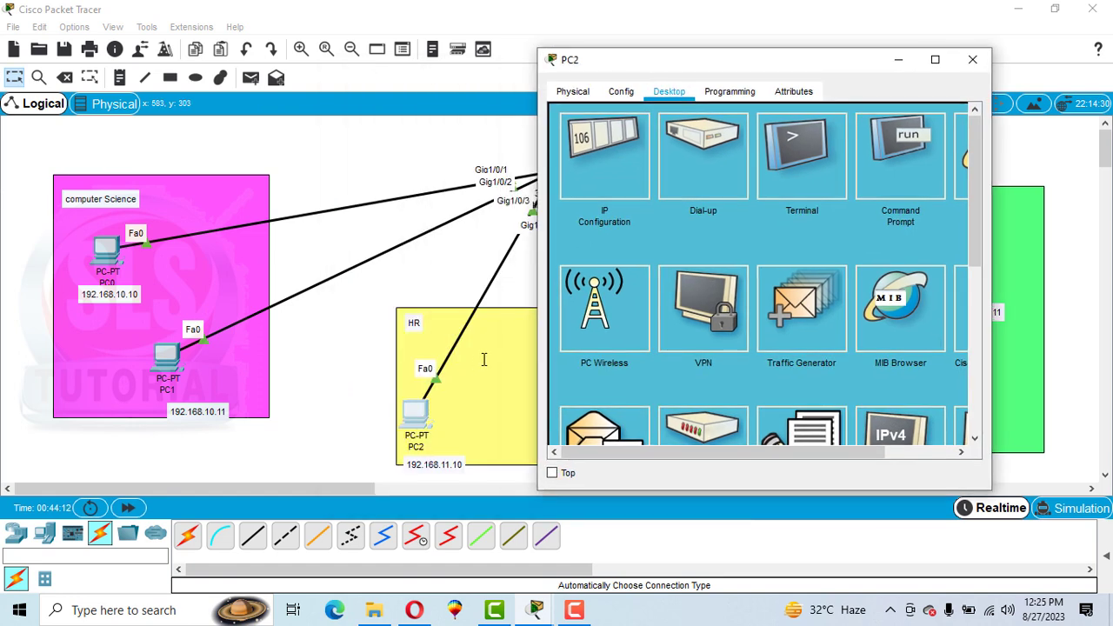
pyautogui.click(612, 171)
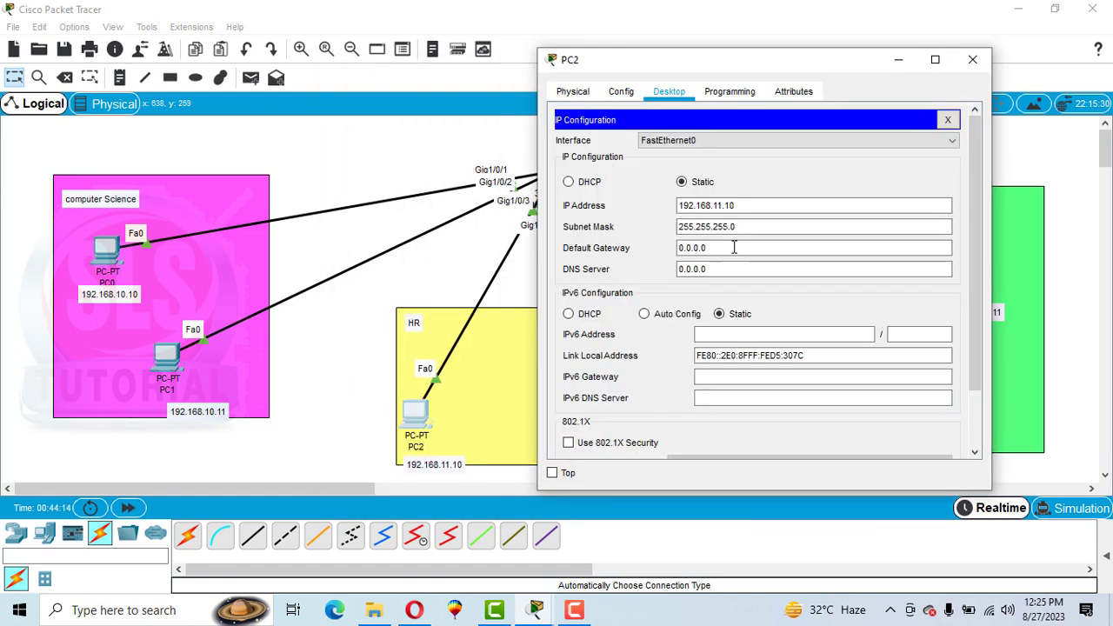
pyautogui.moveTo(708, 248); pyautogui.dragTo(671, 248)
pyautogui.write('192.168.10.1')
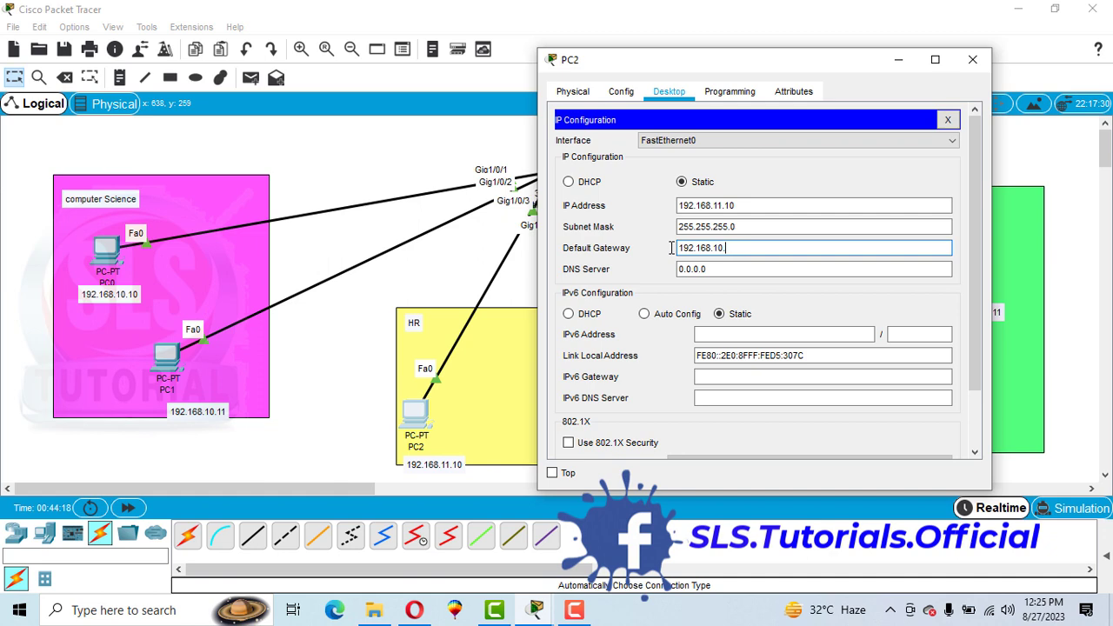
pyautogui.press('BackSpace')
pyautogui.press('BackSpace')
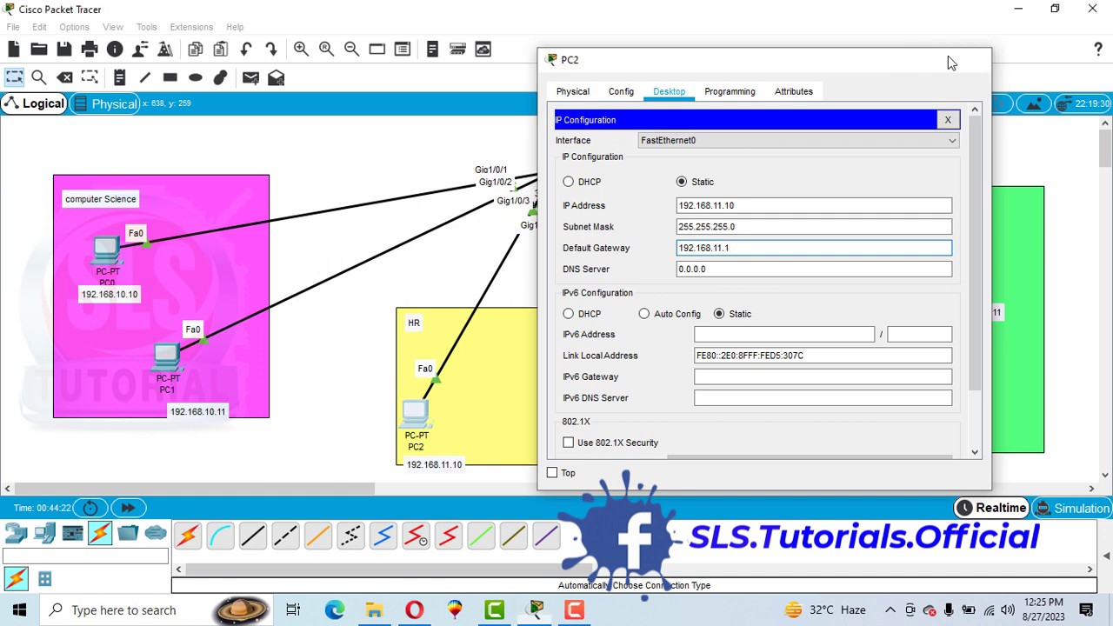
pyautogui.click(971, 59)
# Set PC3's default gateway to 192.168.11.1 in its IP configuration and close the PC3 window.
pyautogui.click(561, 421)
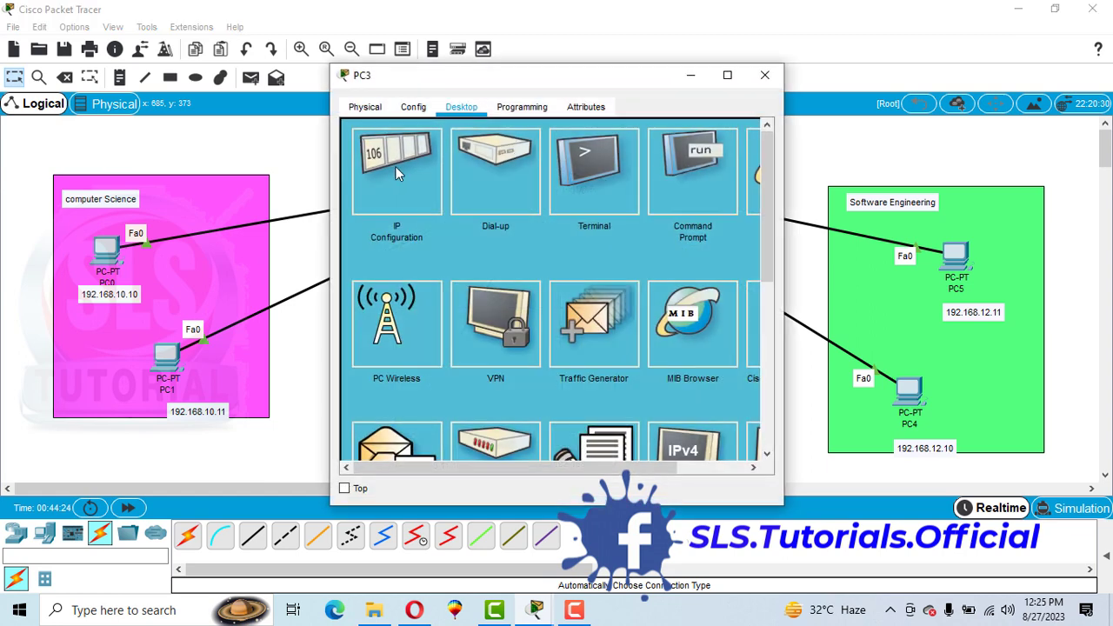
pyautogui.click(395, 166)
pyautogui.moveTo(507, 271); pyautogui.dragTo(473, 274)
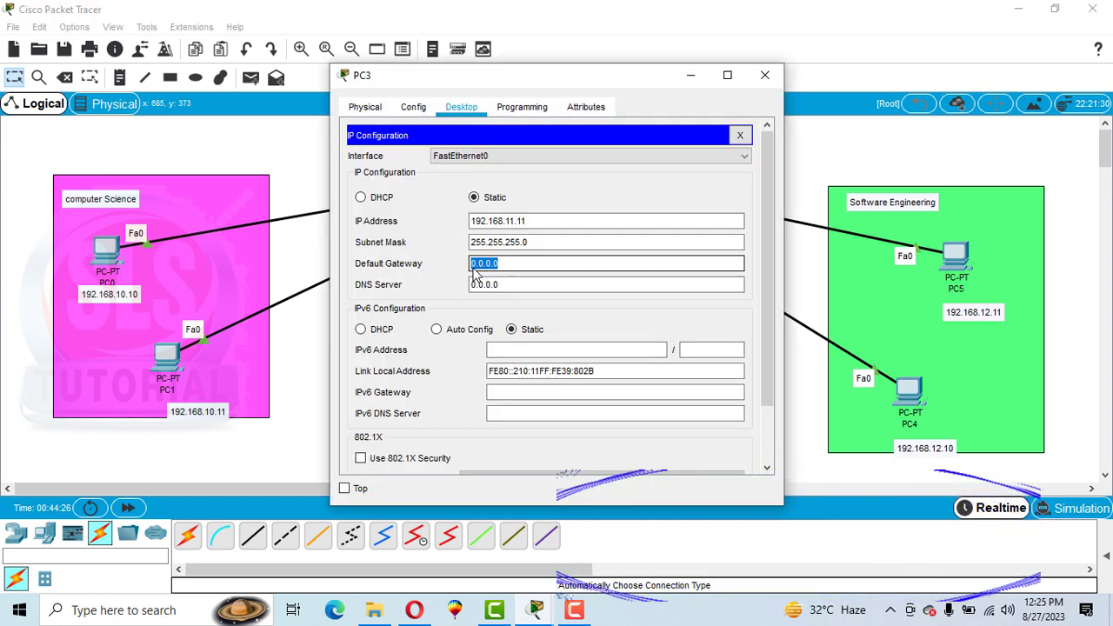
pyautogui.write('192.168.10.1')
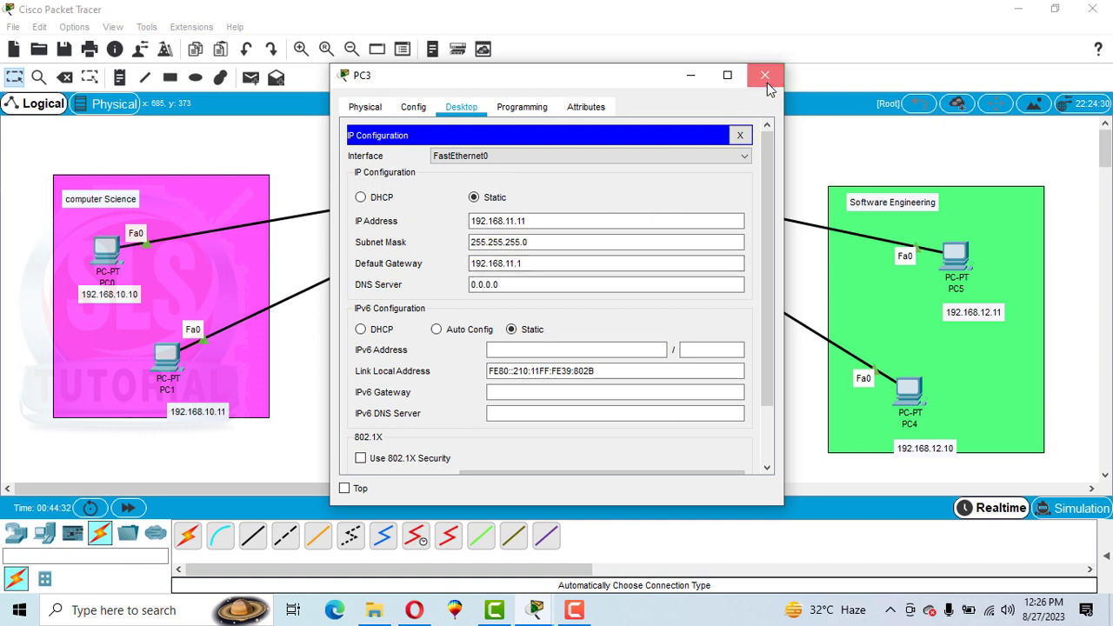
pyautogui.click(765, 75)
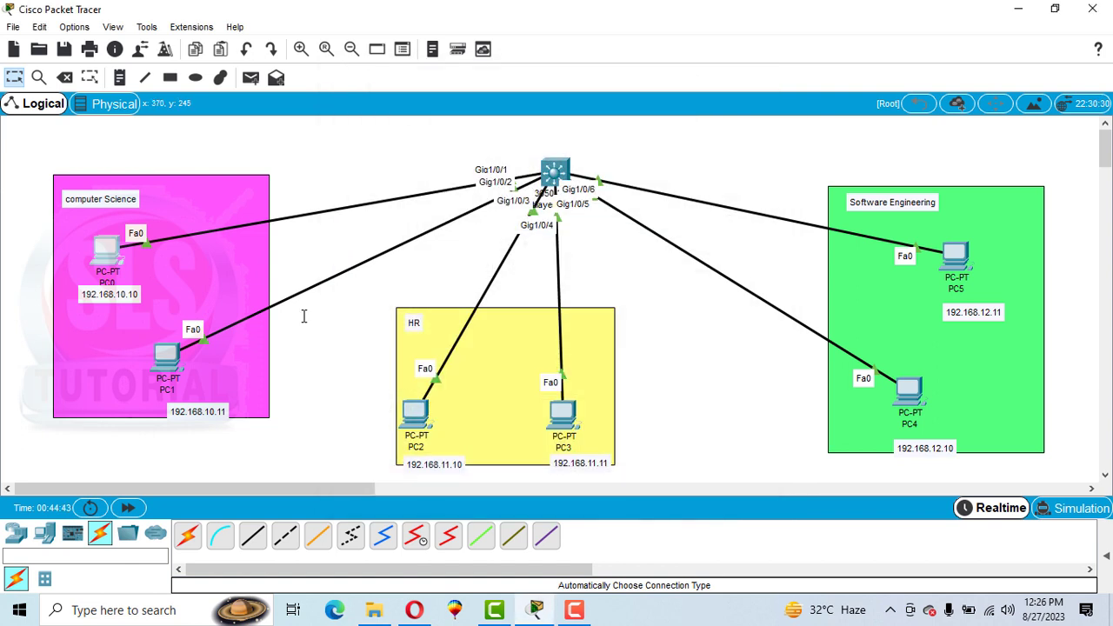
# Ping PC2 at 192.168.11.10 from PC1's command prompt by editing the previous ping command.
pyautogui.click(165, 354)
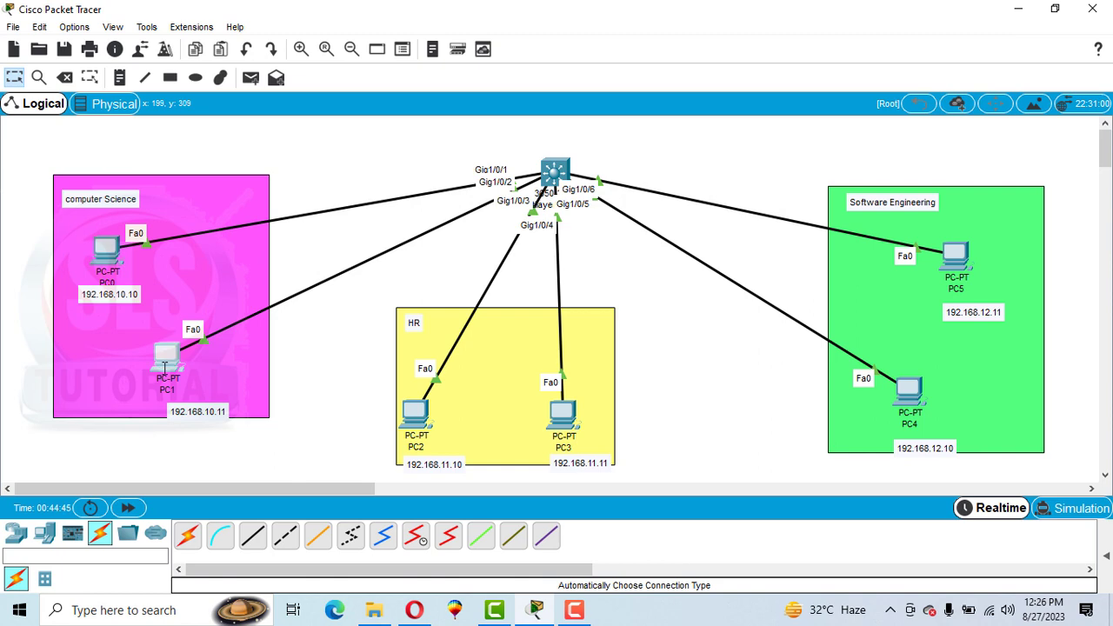
pyautogui.click(687, 192)
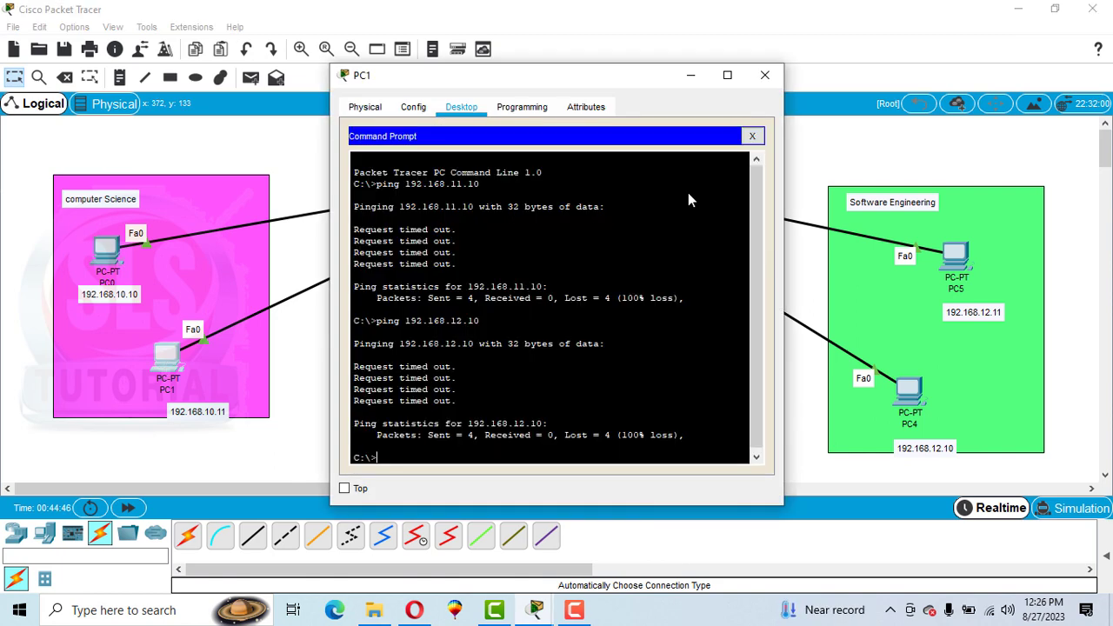
pyautogui.press('Up')
pyautogui.moveTo(470, 83); pyautogui.dragTo(701, 76)
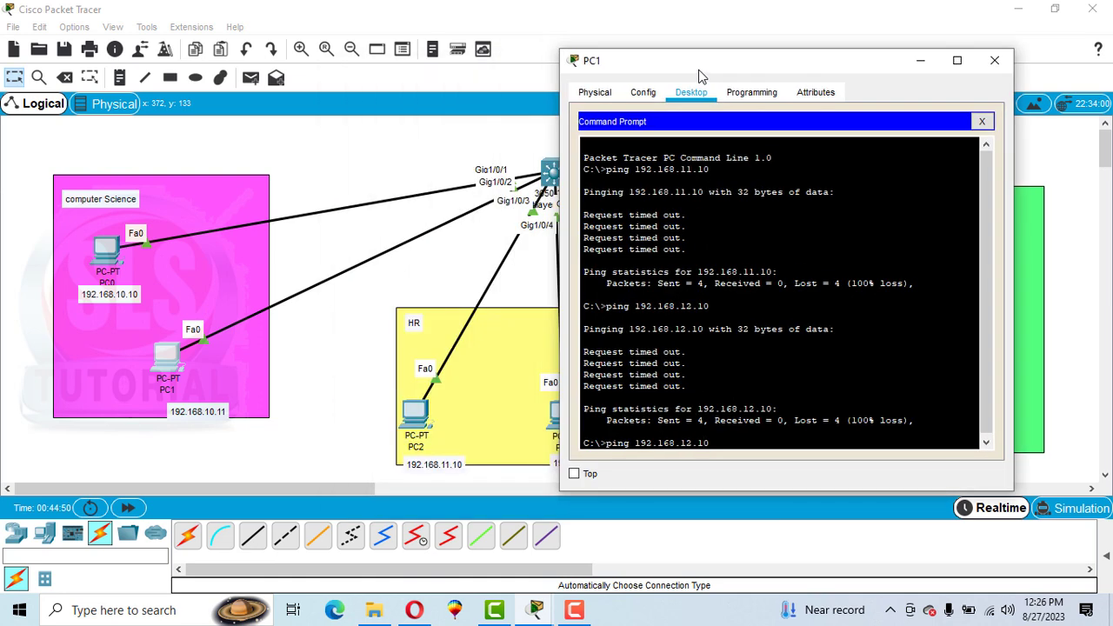
pyautogui.press('Left')
pyautogui.press('Left')
pyautogui.press('Left')
pyautogui.press('BackSpace')
pyautogui.write('1')
pyautogui.press('Return')
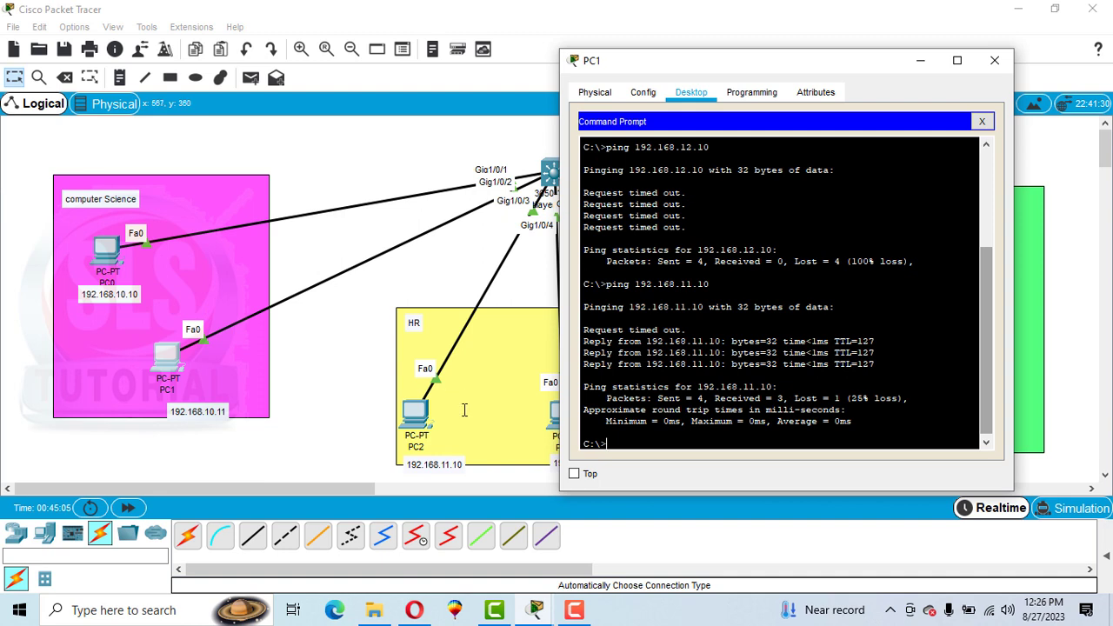
# Ping PC3 at 192.168.11.11 from PC1's command prompt, keeping the HR department in view.
pyautogui.moveTo(652, 62); pyautogui.dragTo(715, 50)
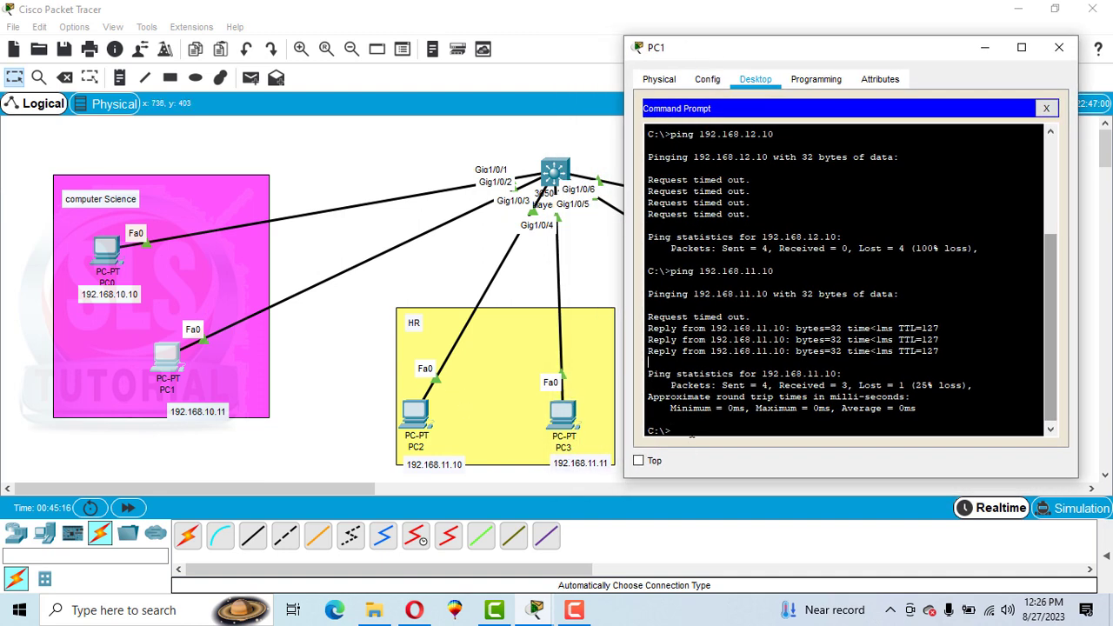
pyautogui.press('Up')
pyautogui.press('Return')
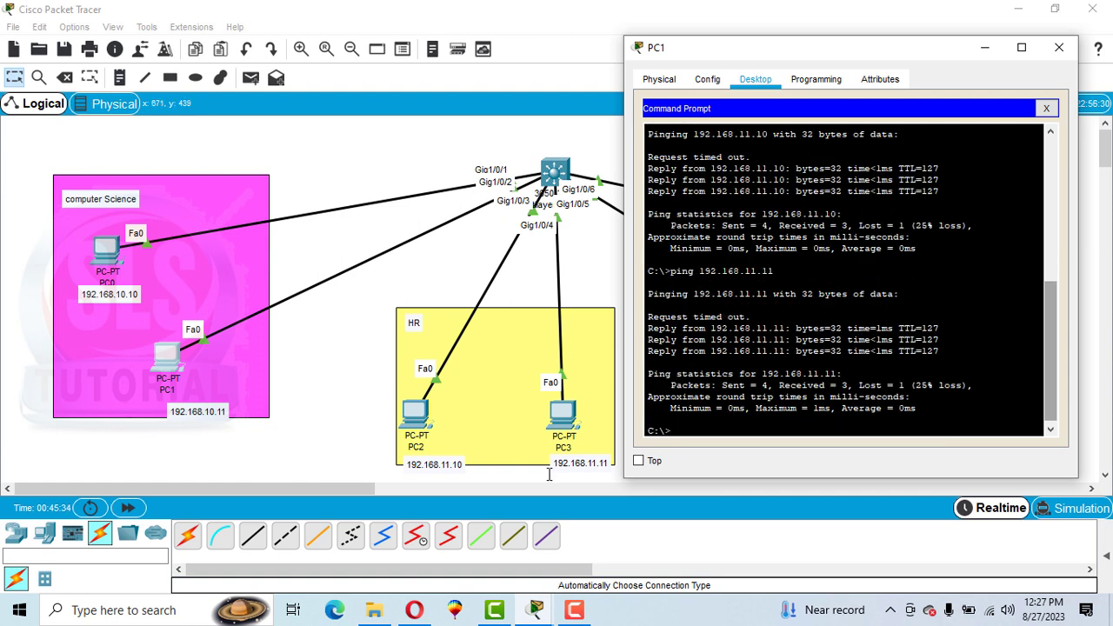
# Ping PC4 at 192.168.12.10 from PC1, highlight the message in the last reply and close the PC1 window.
pyautogui.moveTo(787, 47); pyautogui.dragTo(423, 107)
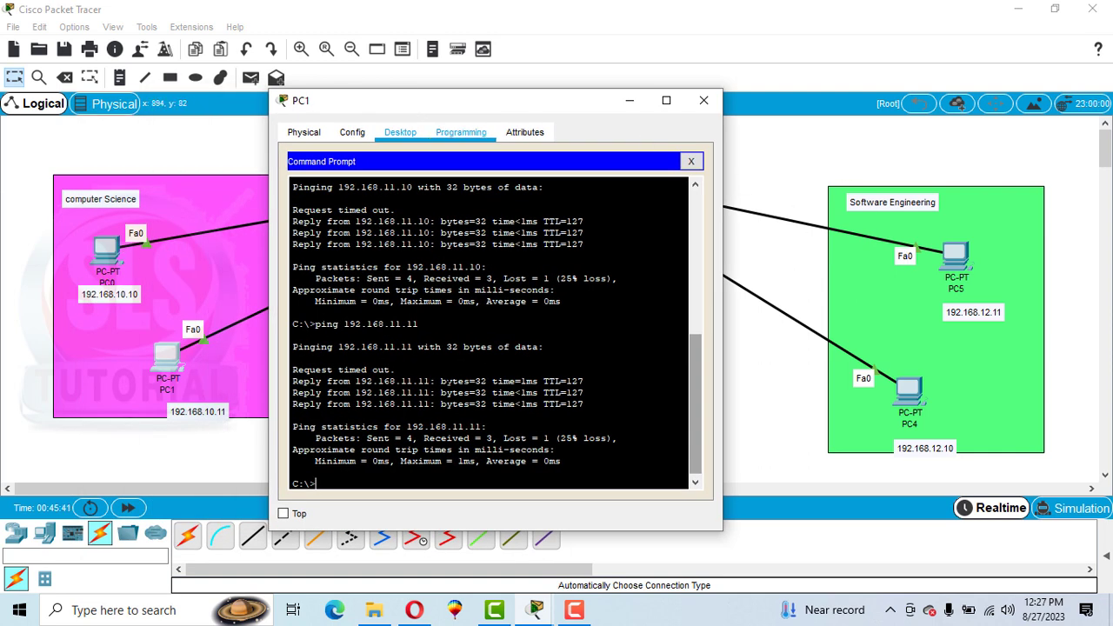
pyautogui.write('ping')
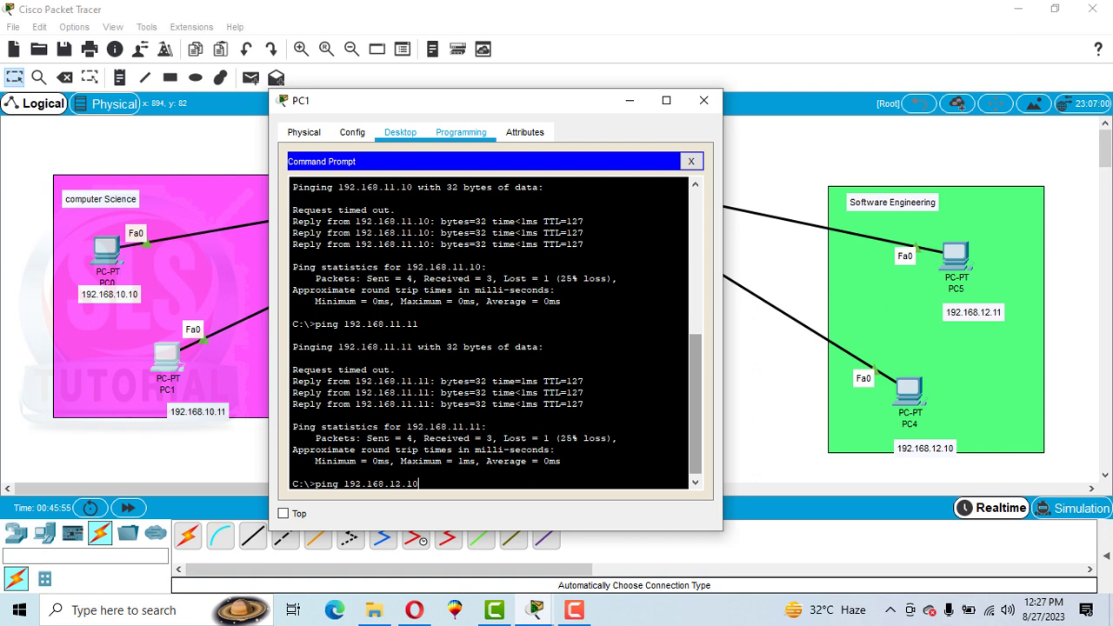
pyautogui.write('192.168.12.10')
pyautogui.press('Return')
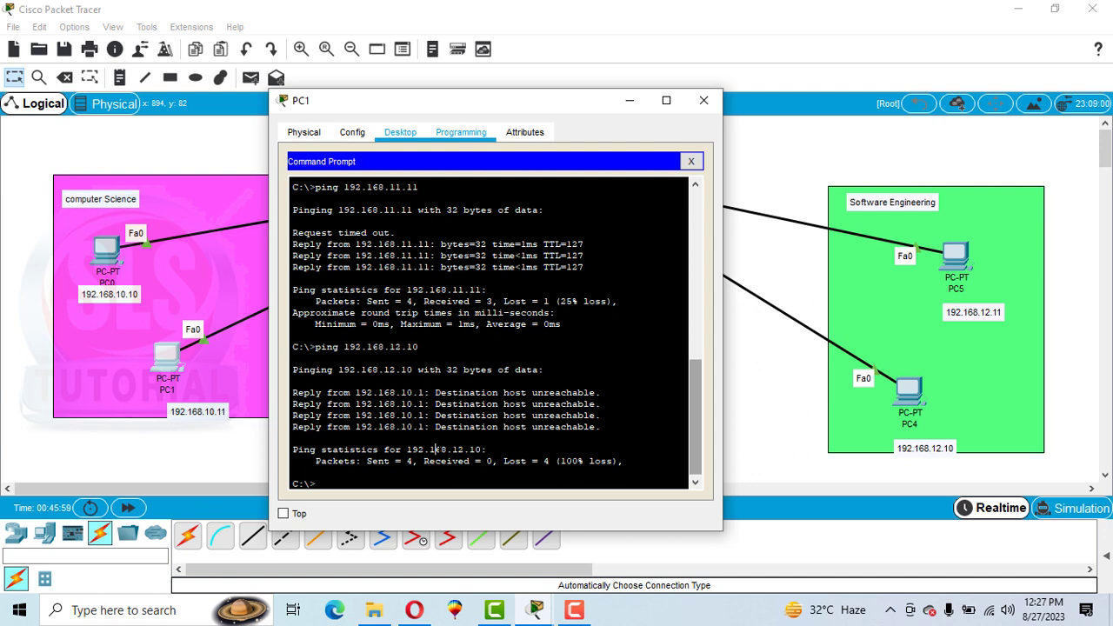
pyautogui.moveTo(438, 426); pyautogui.dragTo(591, 427)
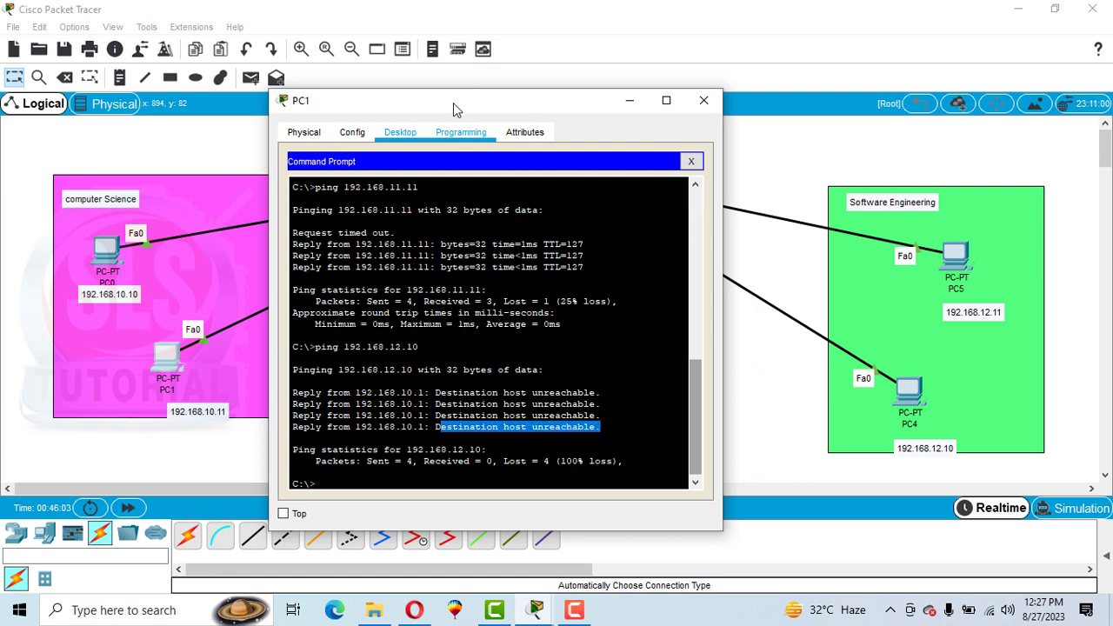
pyautogui.moveTo(453, 103); pyautogui.dragTo(716, 85)
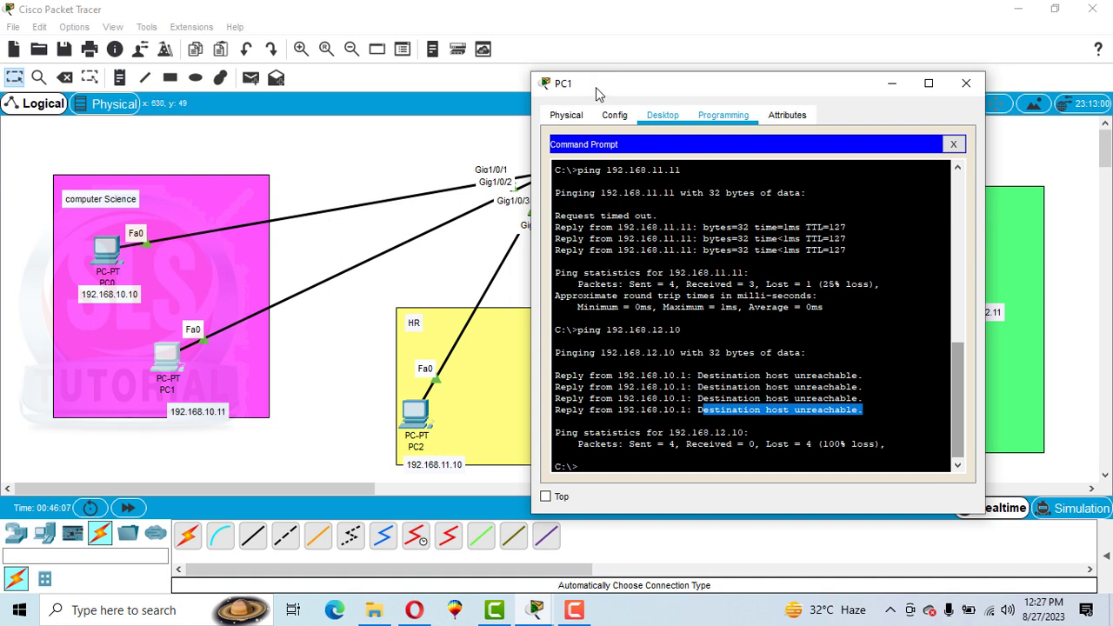
pyautogui.moveTo(628, 93); pyautogui.dragTo(385, 125)
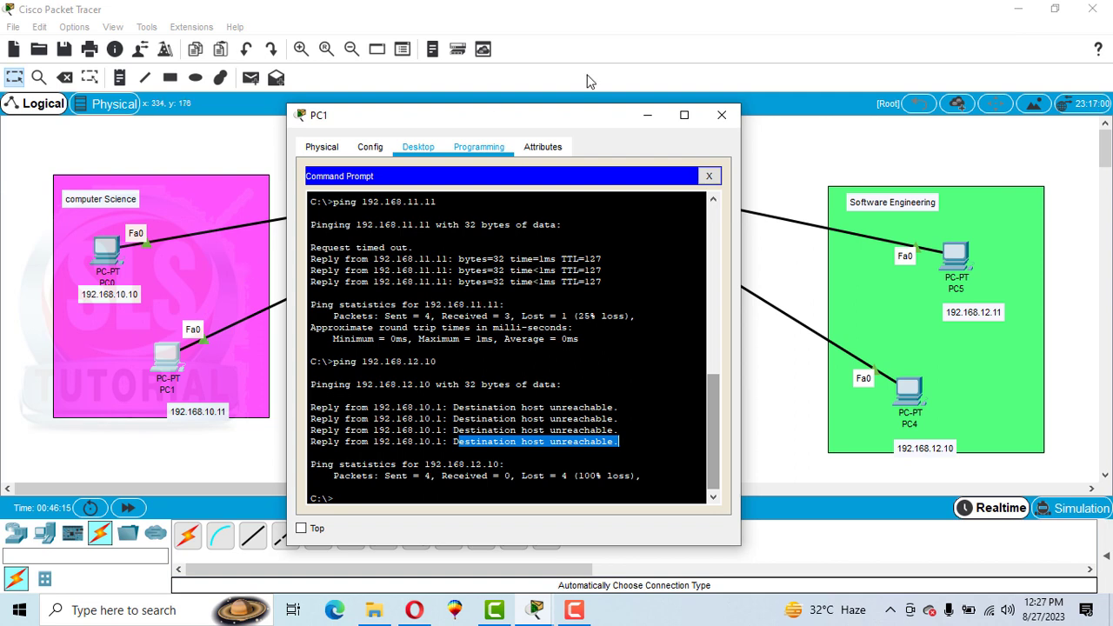
pyautogui.click(721, 115)
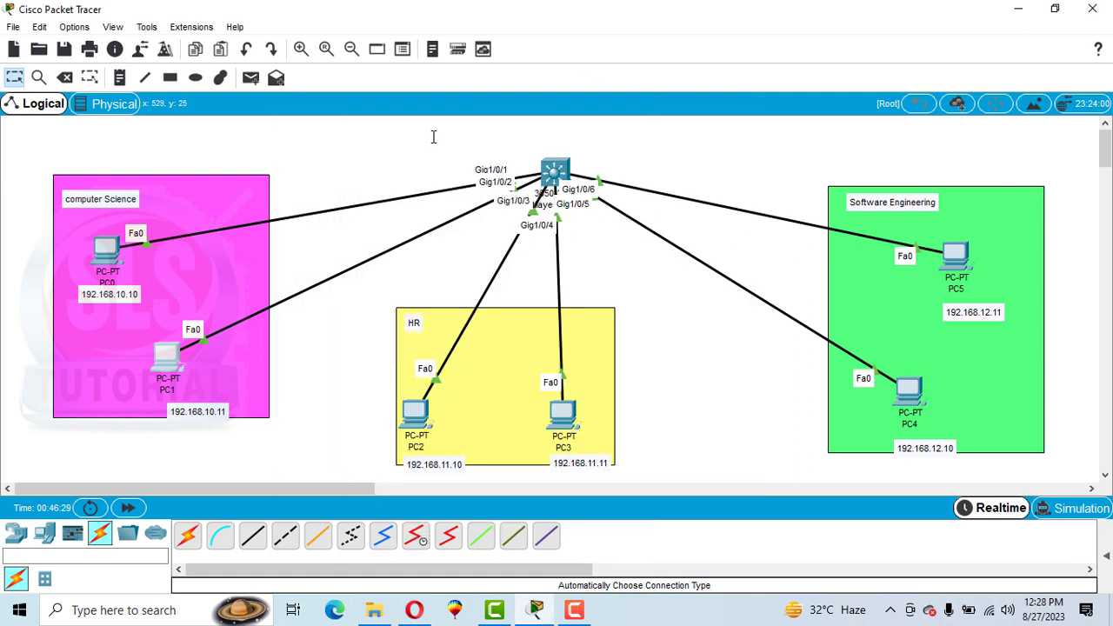